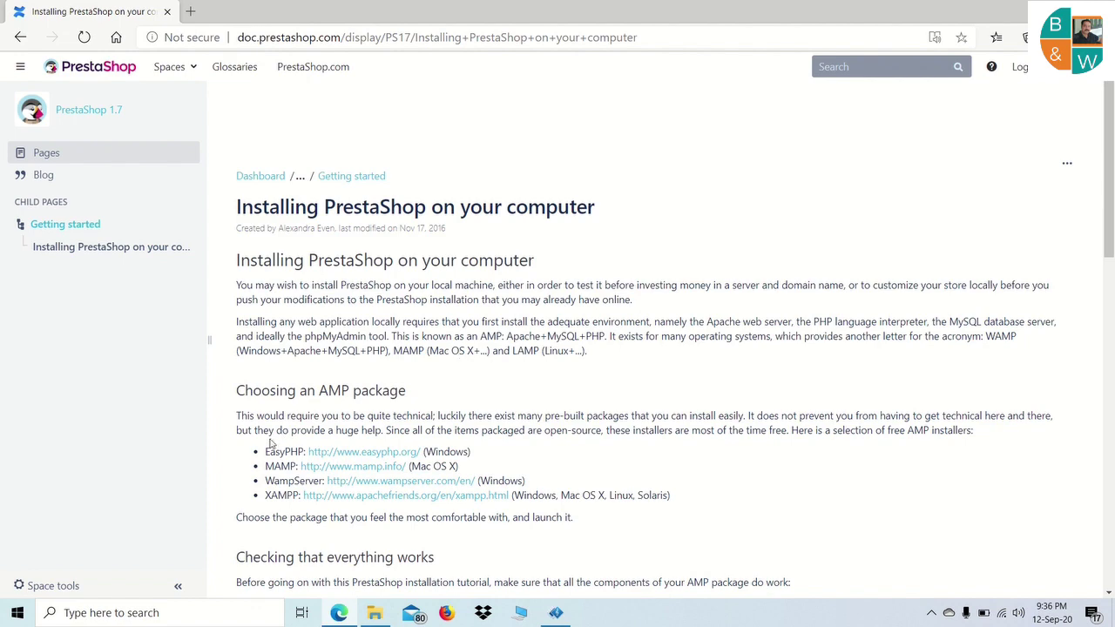
drag(263, 450, 295, 510)
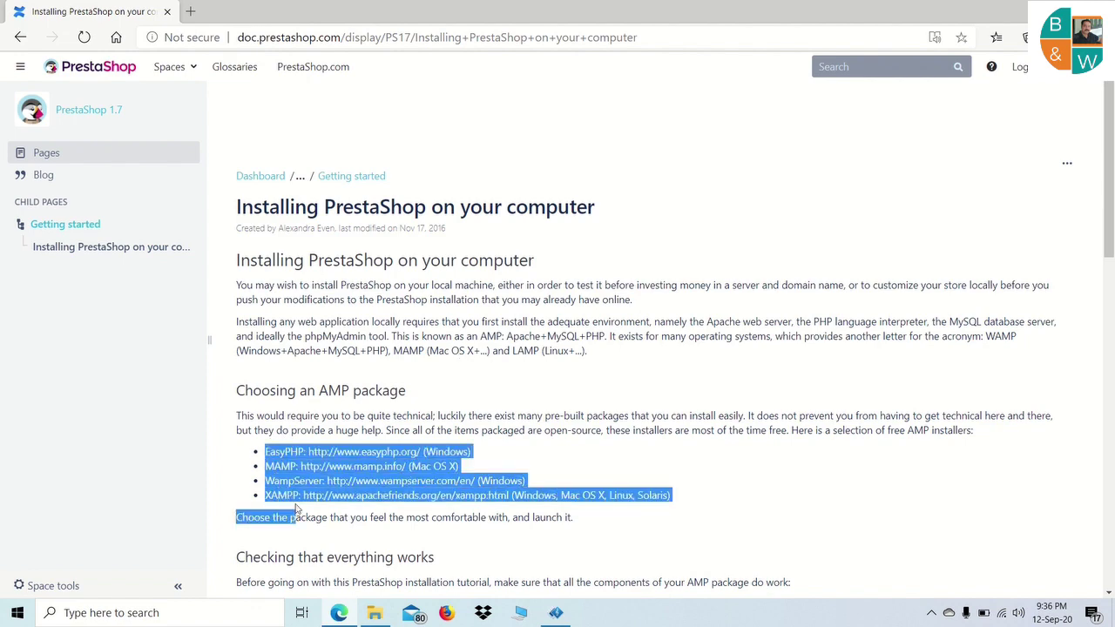
click(208, 497)
click(76, 489)
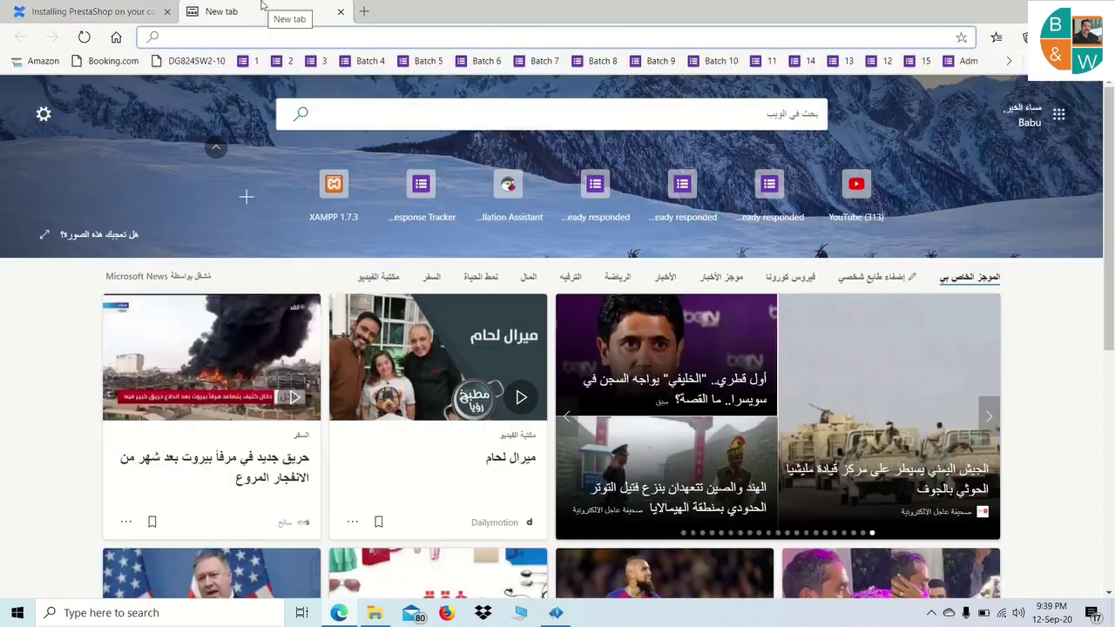
Step: Search the web for "download xampp 7.1.33" in a new browser tab
text(dow)
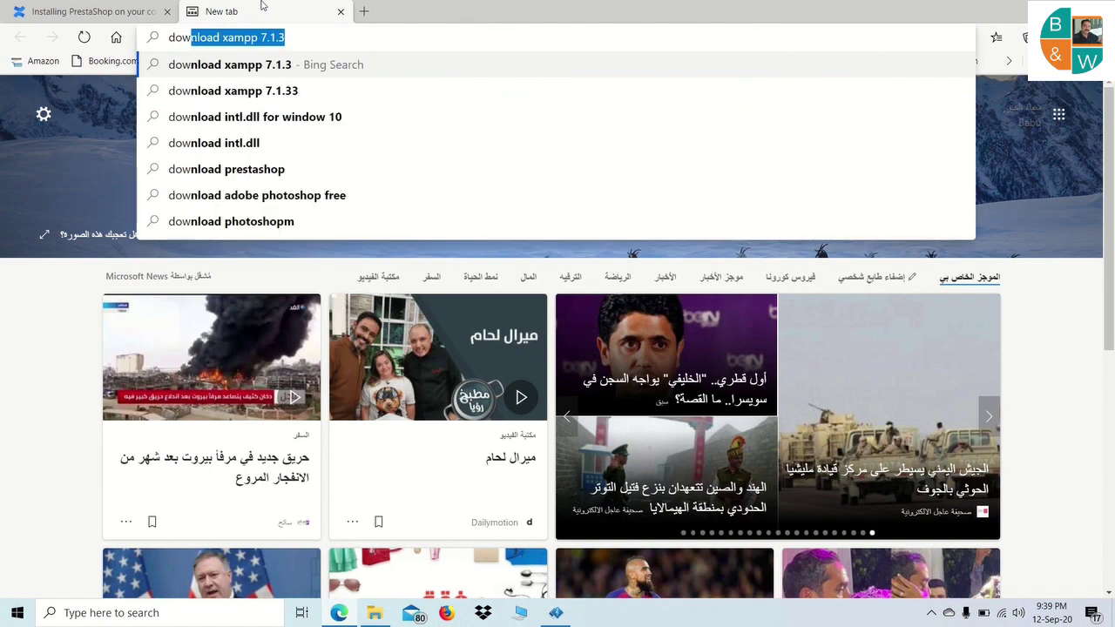
key(Down)
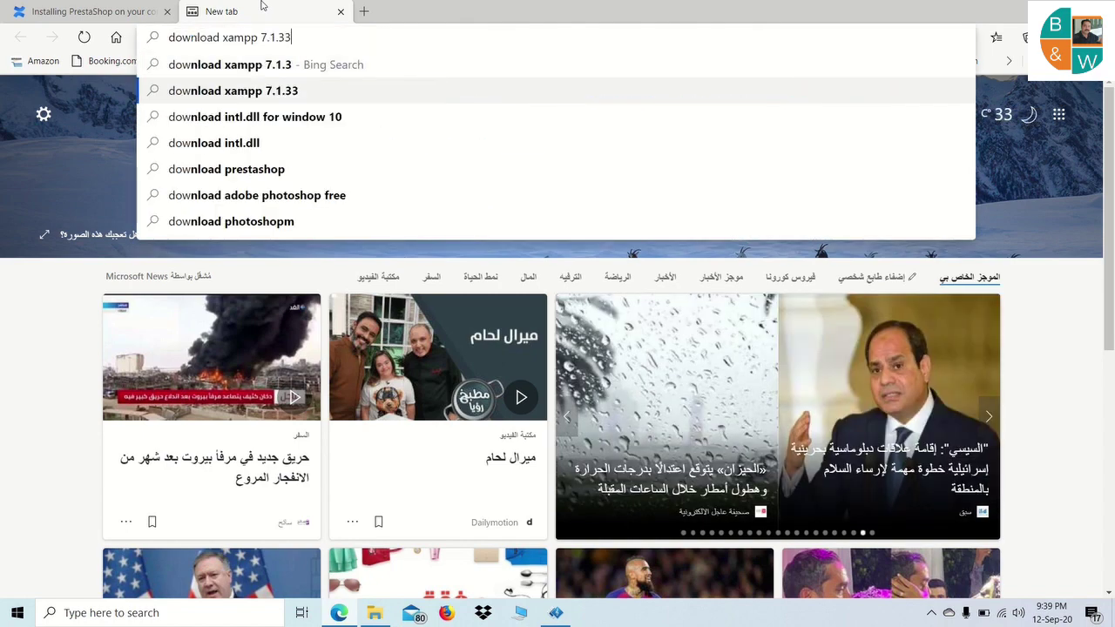
key(Return)
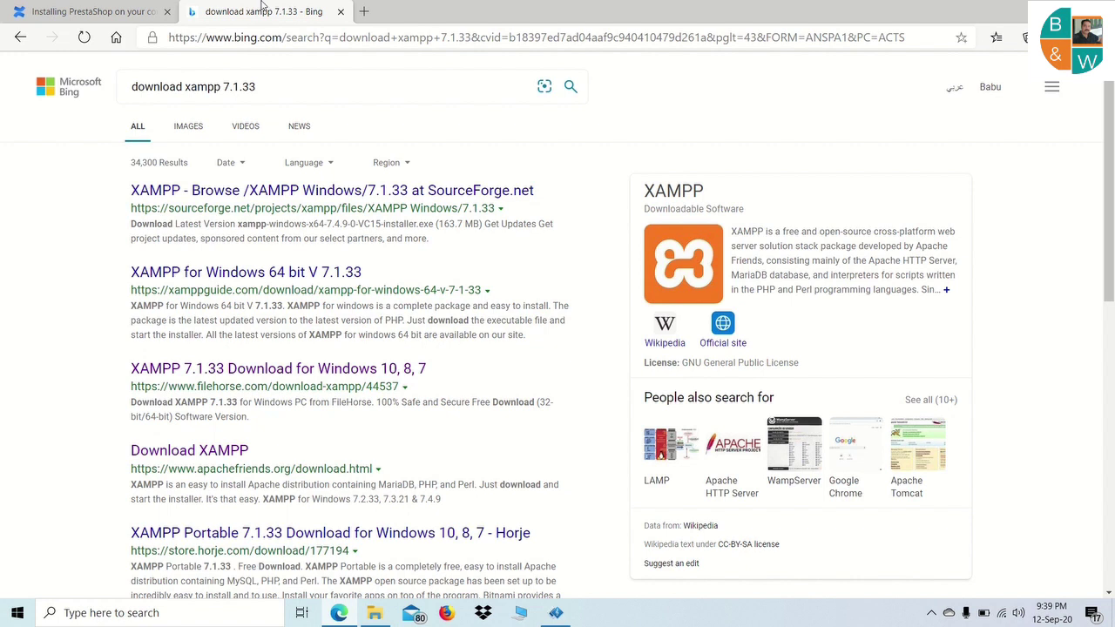
Step: Download the XAMPP 7.1.33 installer for Windows from the FileHorse search result
click(285, 369)
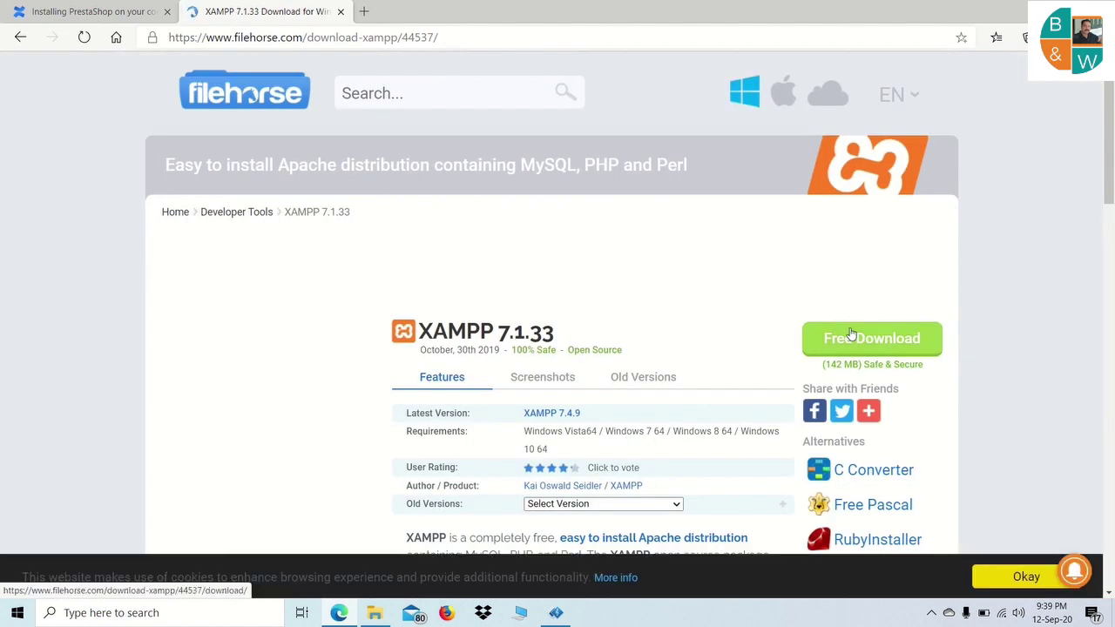
click(851, 336)
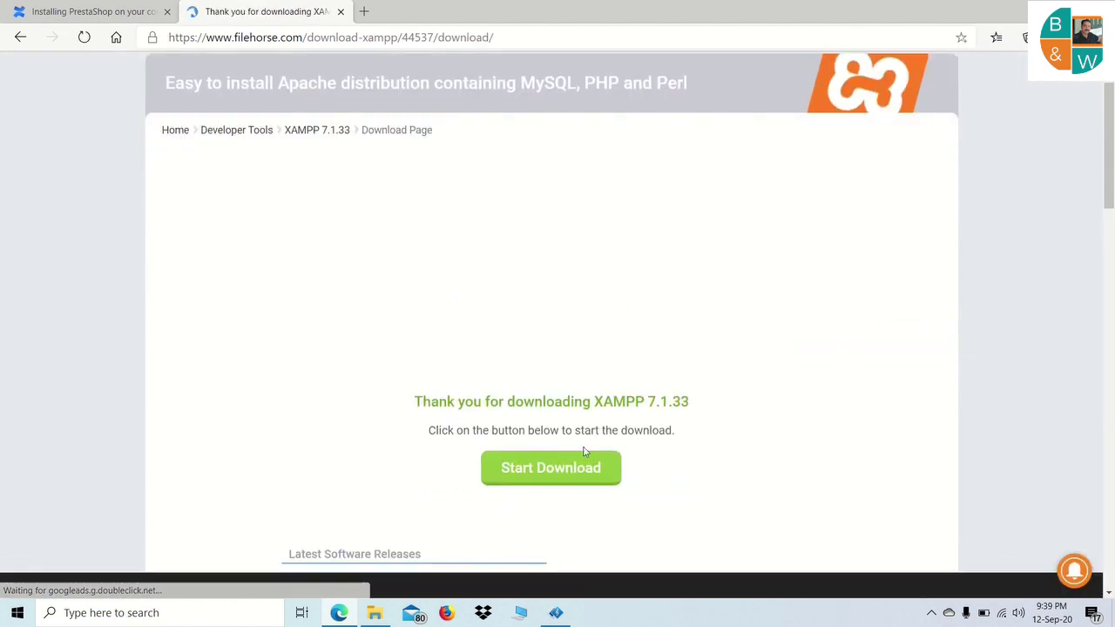
click(574, 468)
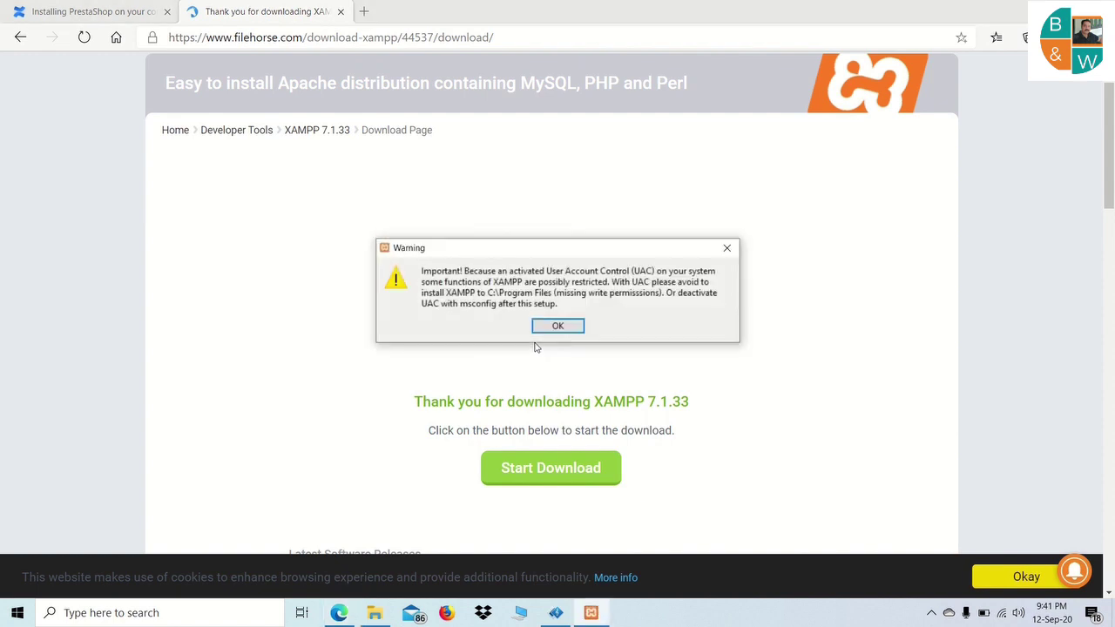
Step: Dismiss the UAC warning, keep all XAMPP components selected and set the installation folder to d:\xampp
click(558, 326)
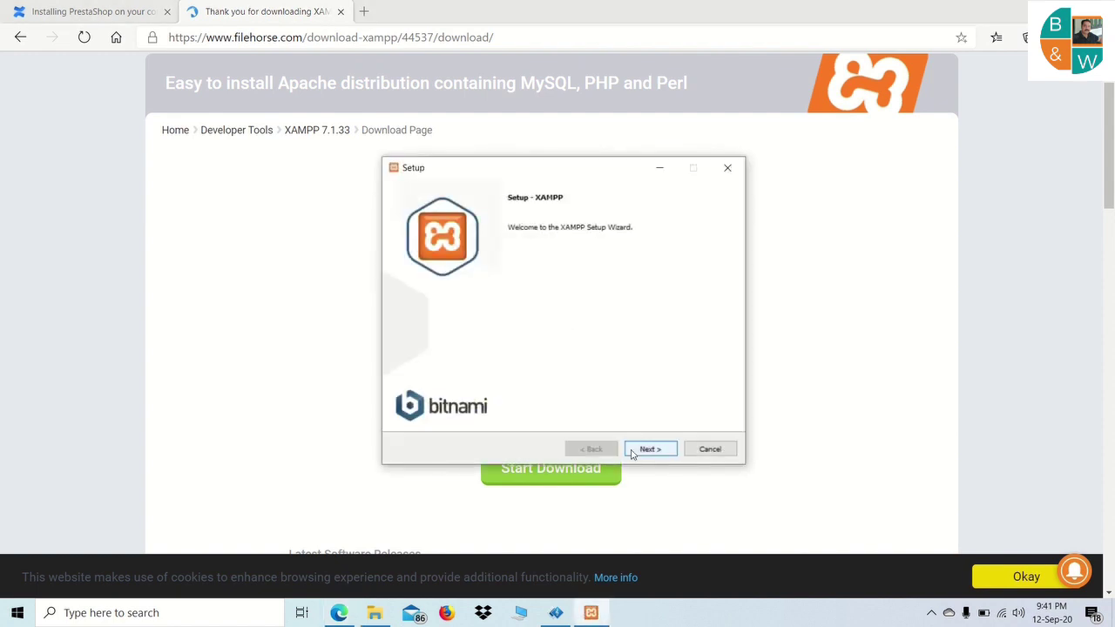
click(655, 451)
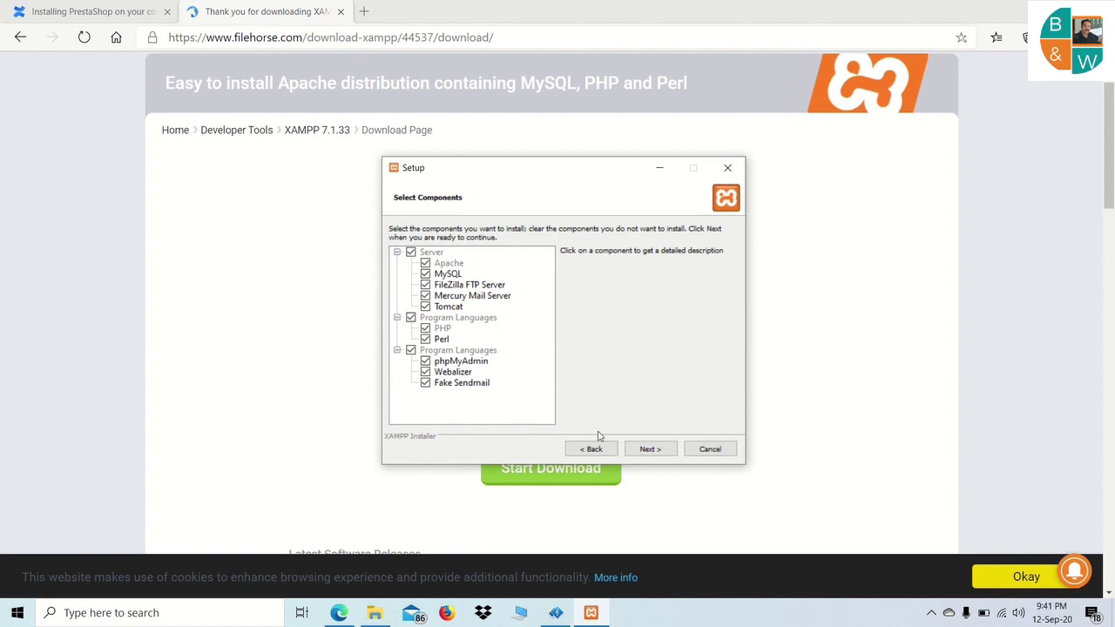
click(644, 449)
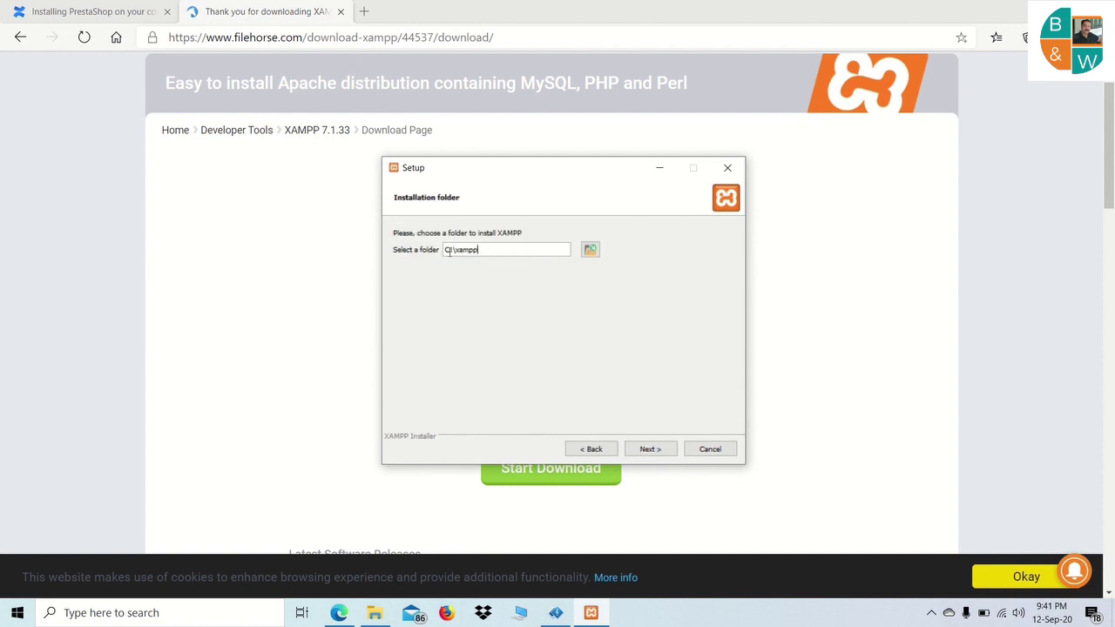
drag(448, 251, 440, 250)
text(d)
click(659, 451)
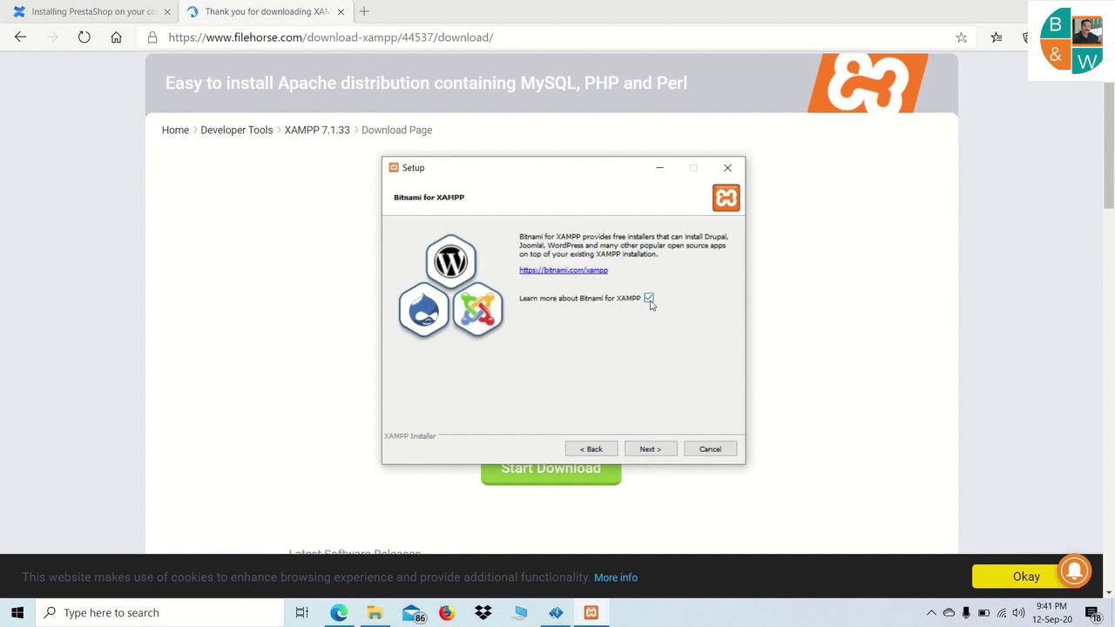
Step: Turn off the option to learn more about Bitnami for XAMPP and run the installation
click(649, 301)
click(651, 448)
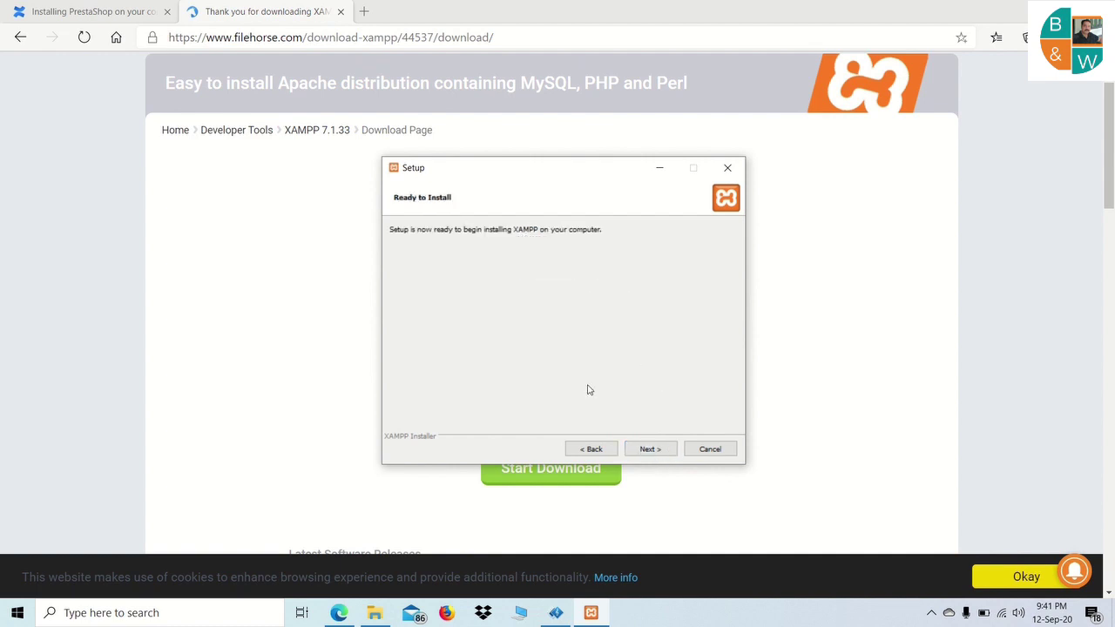
click(663, 451)
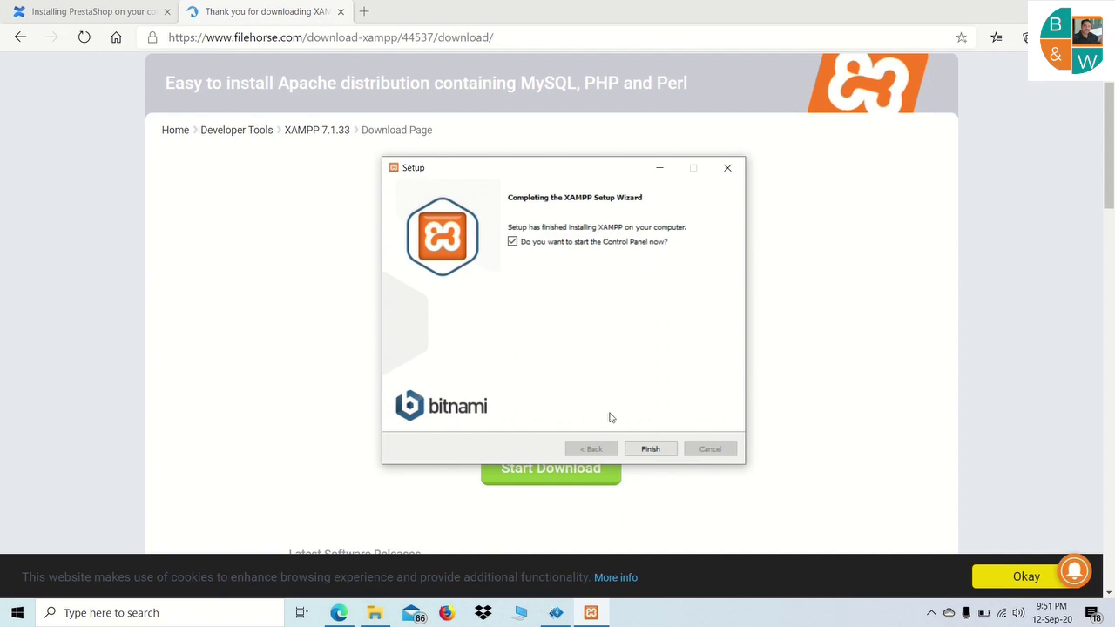
Step: Finish the XAMPP setup with the Control Panel set to start, and save English as its language
click(648, 450)
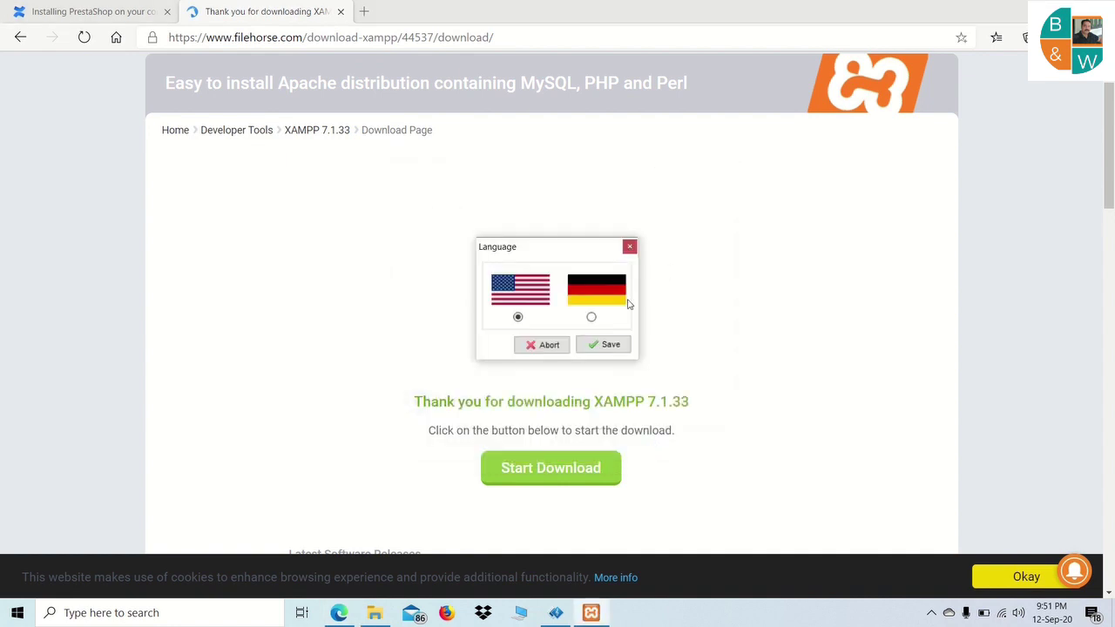
click(606, 346)
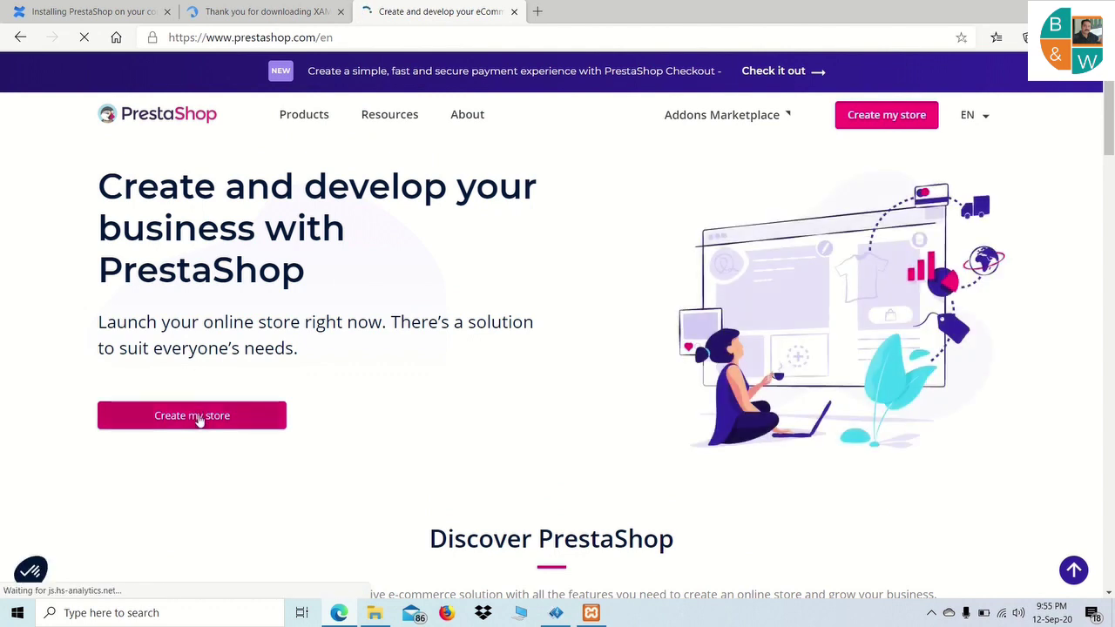
Step: On the PrestaShop download form, set the profile to Merchant and the planned shop launch to "In more than 6 months"
click(199, 418)
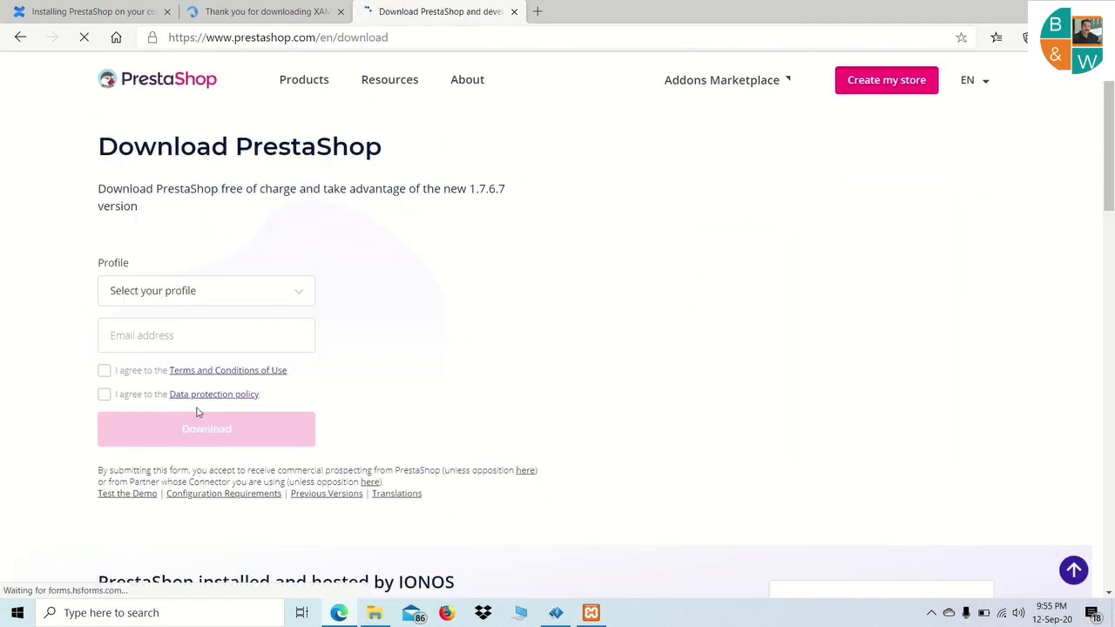
click(203, 296)
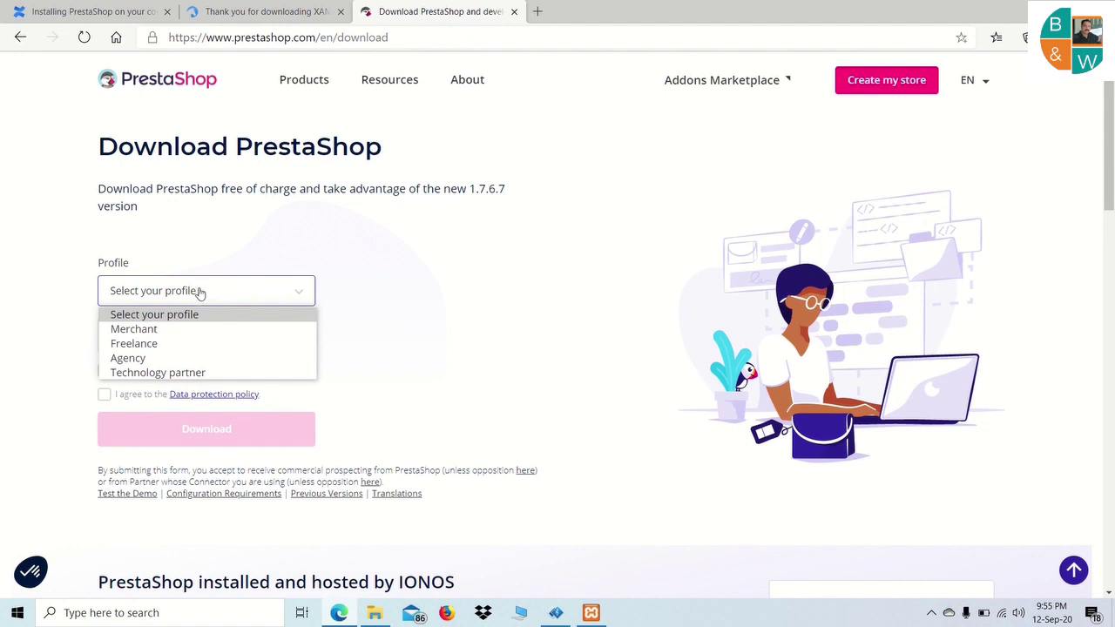
click(174, 331)
click(165, 360)
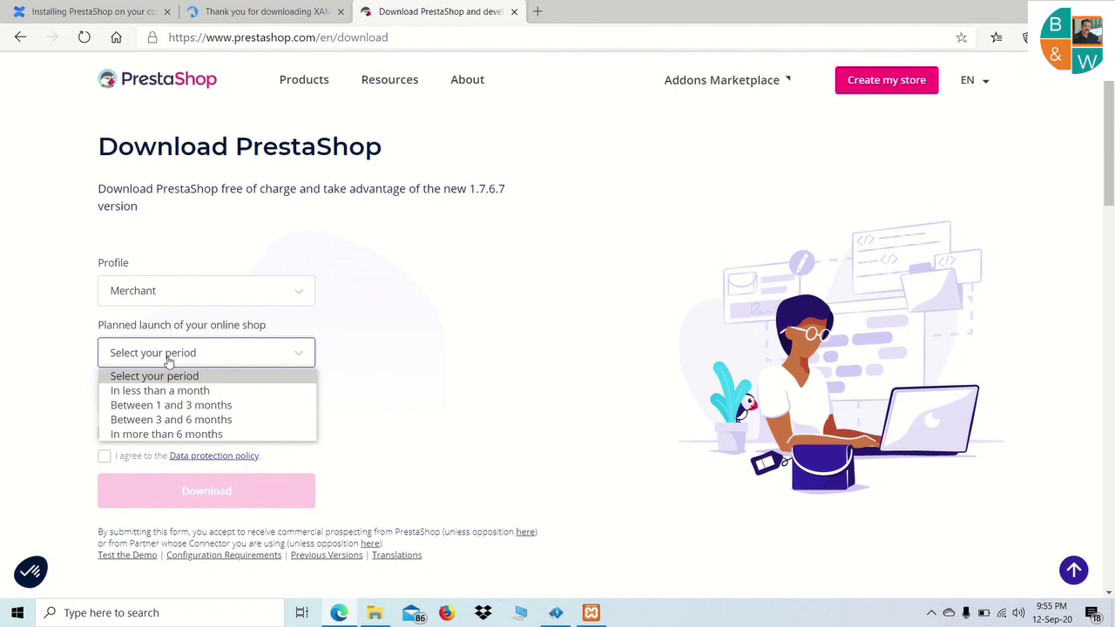
click(222, 434)
Step: Fill in the email address, accept the Terms and Conditions of Use and the Data protection policy, and download PrestaShop 1.7.6.7
click(183, 399)
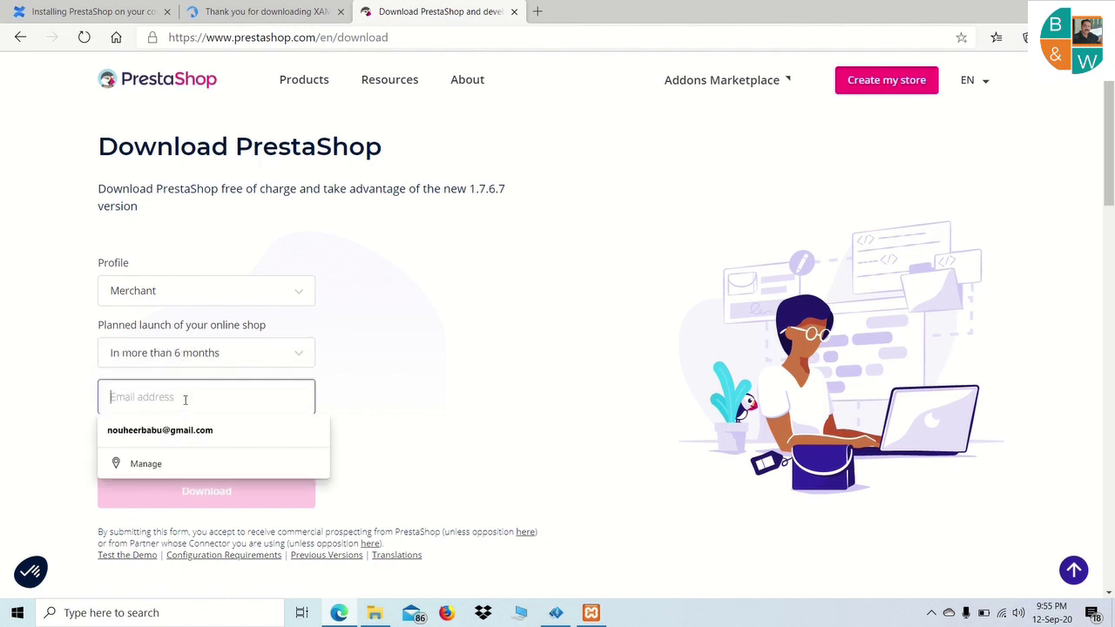
click(184, 427)
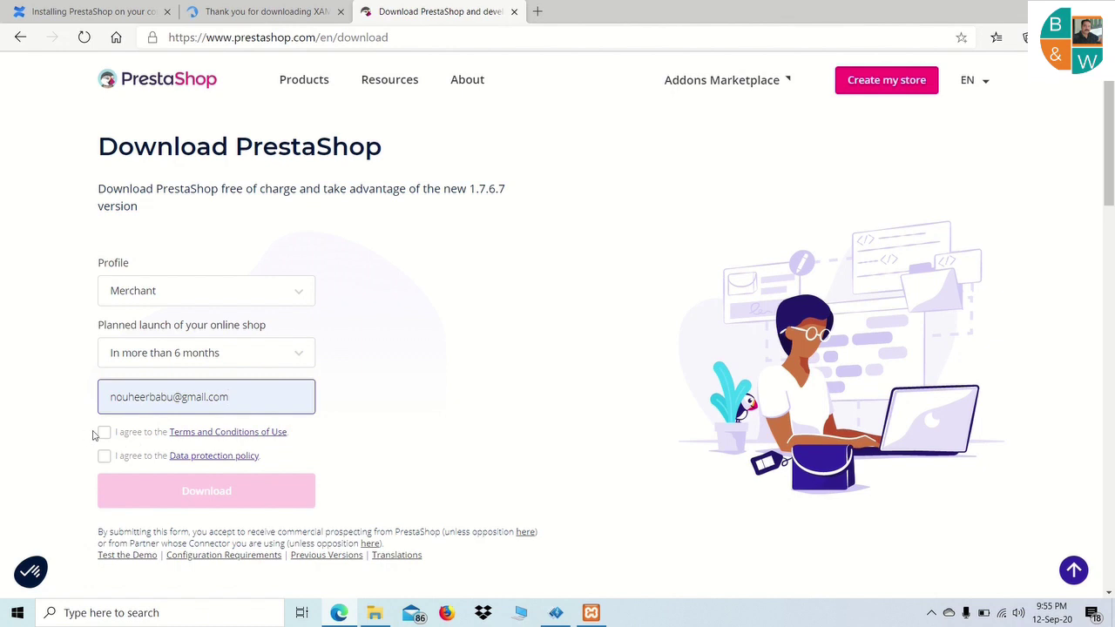
click(104, 433)
click(104, 455)
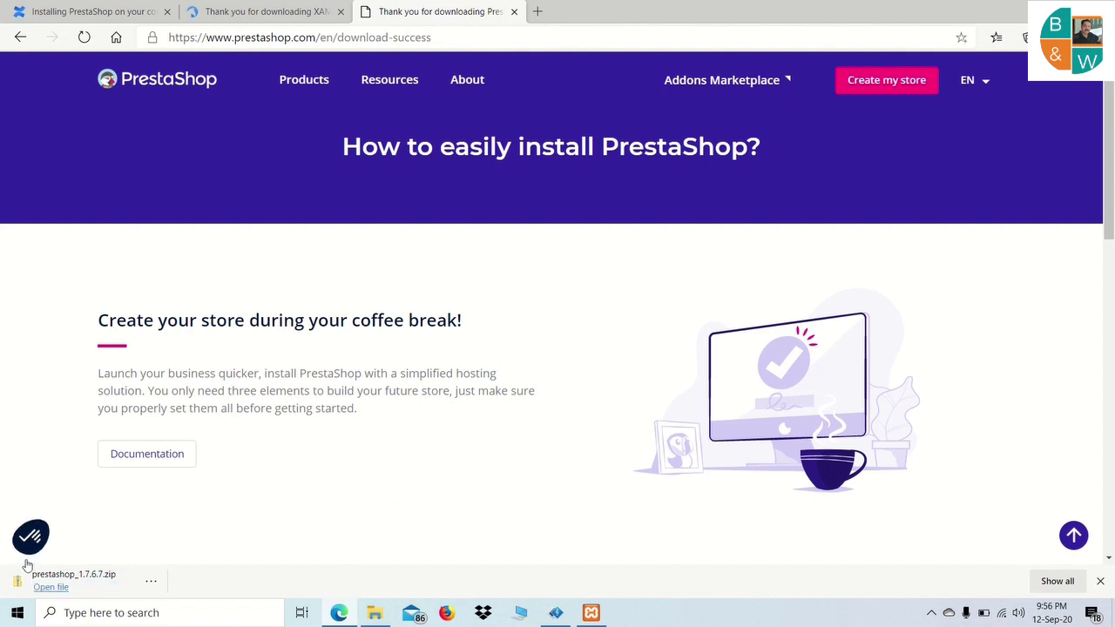
Step: Switch to File Explorer and extract prestashop_1.7.6.7.zip into the suggested prestashop_1.7.6.7 folder in Downloads
right_click(71, 580)
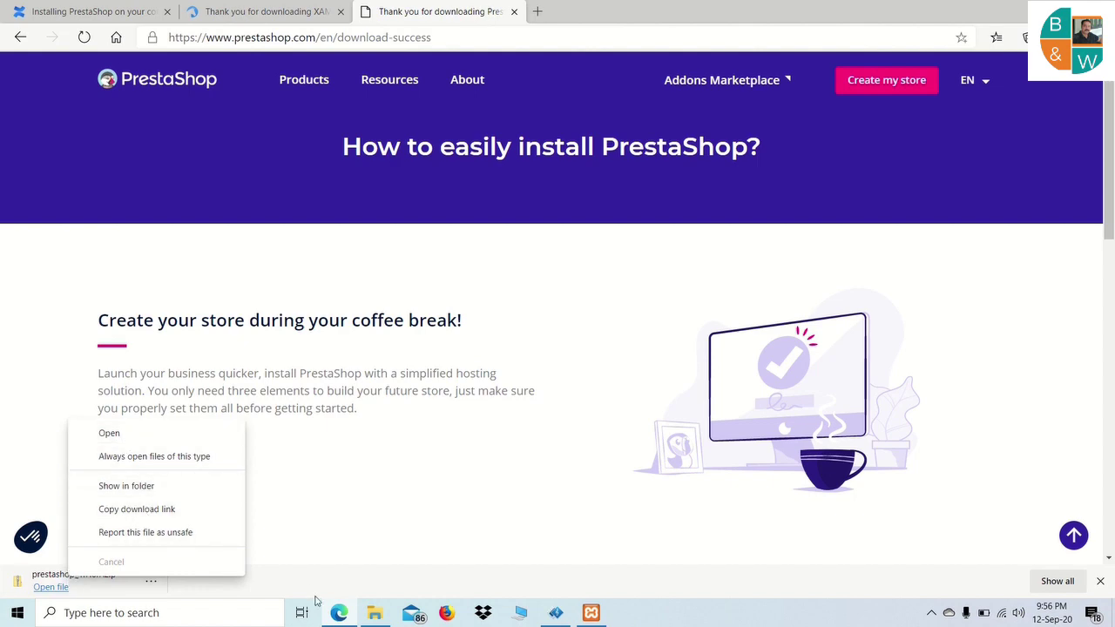
click(375, 612)
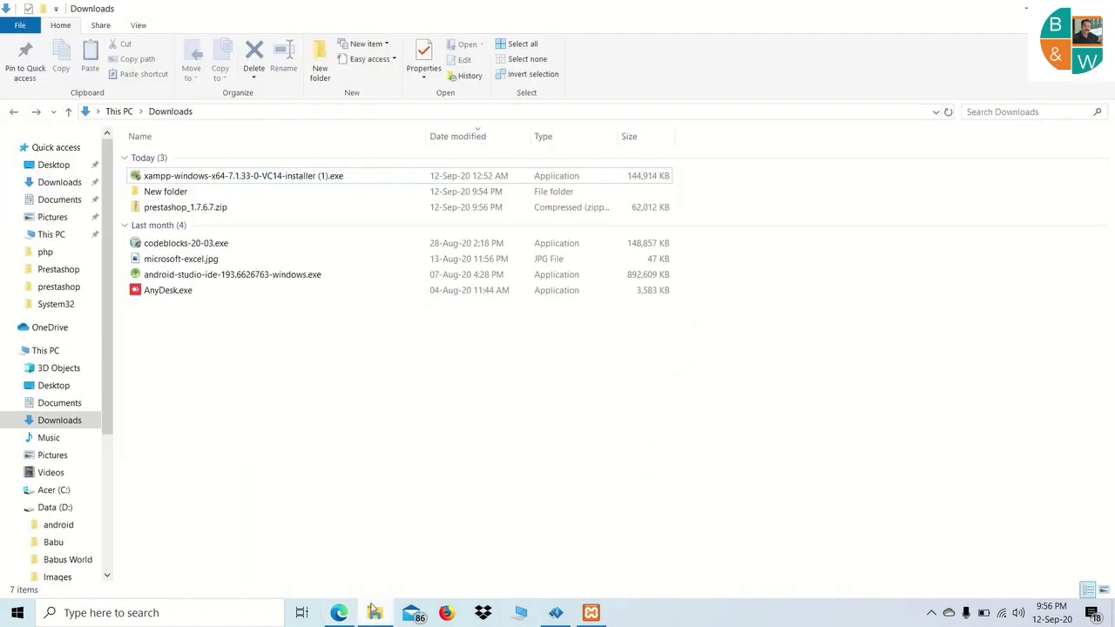
right_click(164, 214)
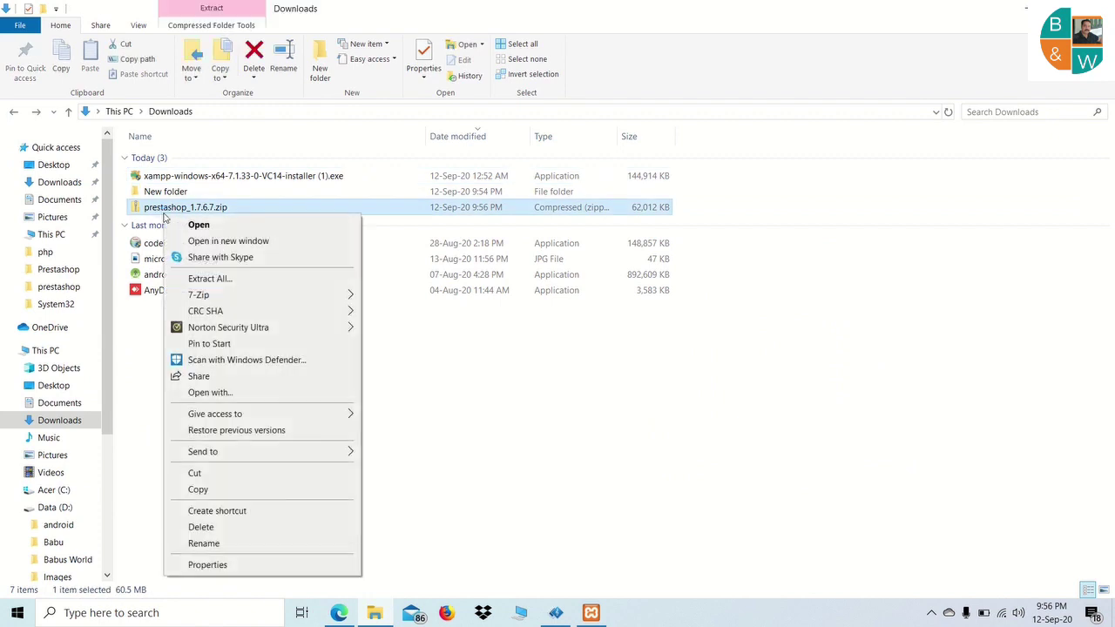
click(209, 279)
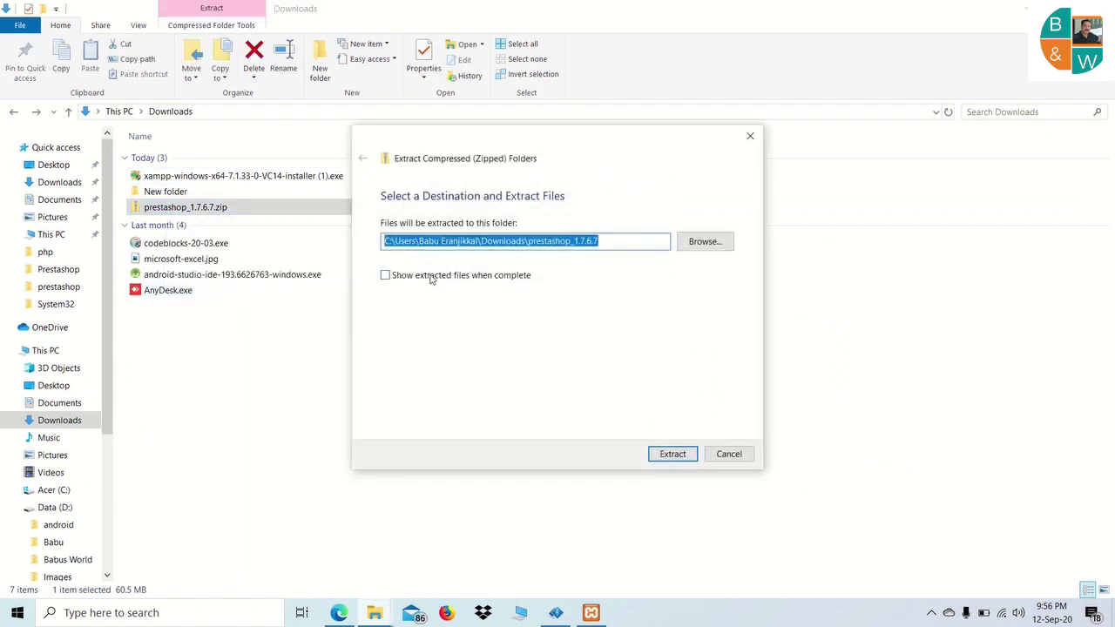
click(669, 454)
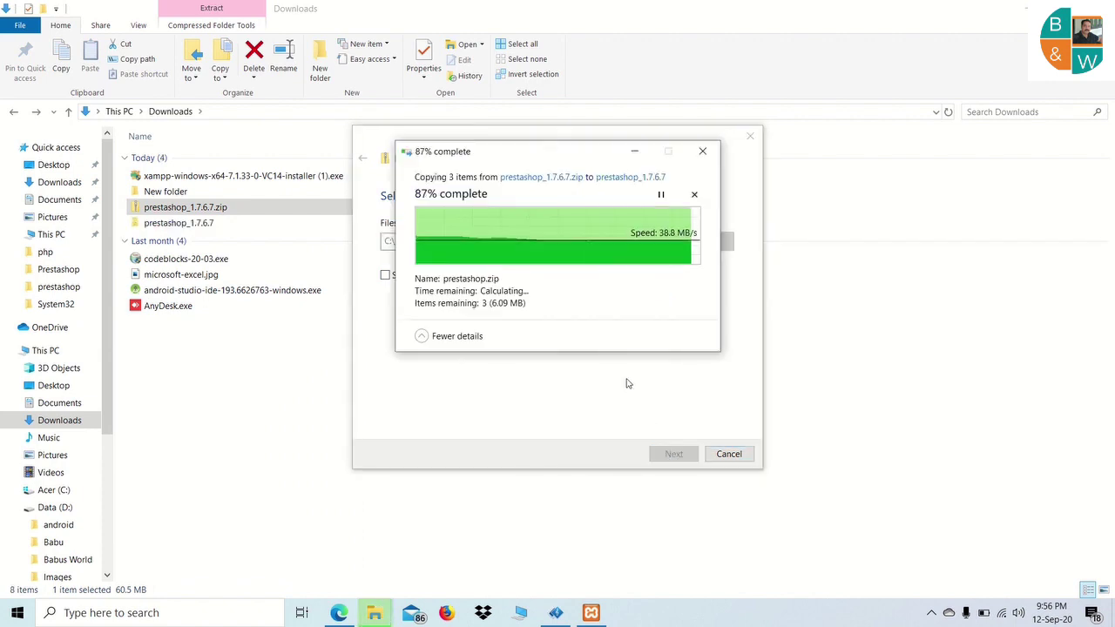
Step: Open the extracted prestashop_1.7.6.7 folder in Downloads
click(222, 223)
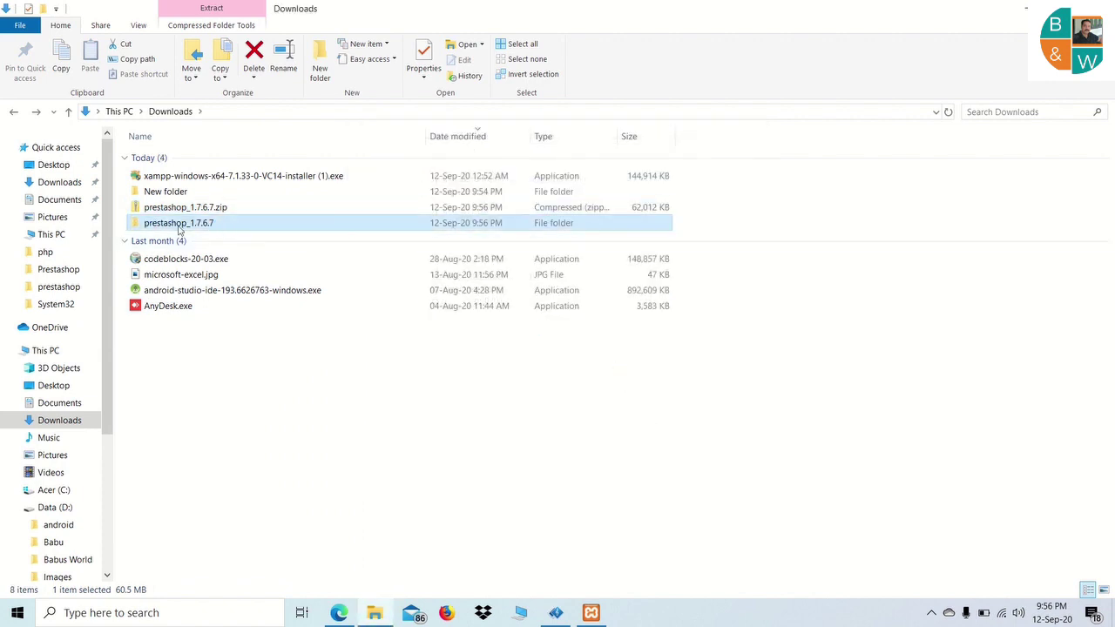
right_click(184, 228)
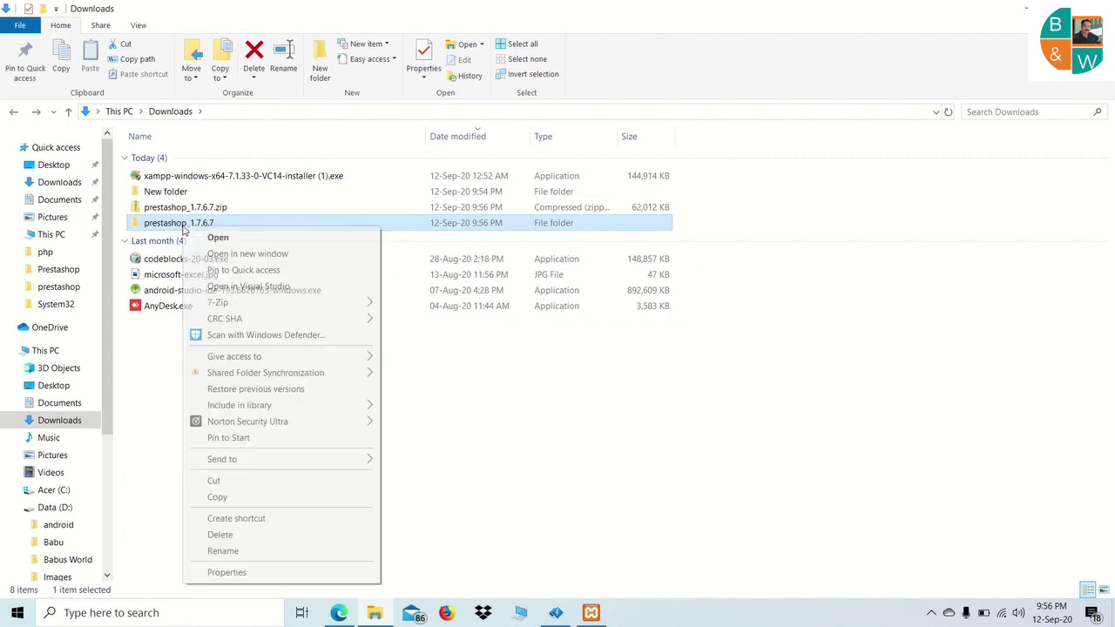
click(180, 225)
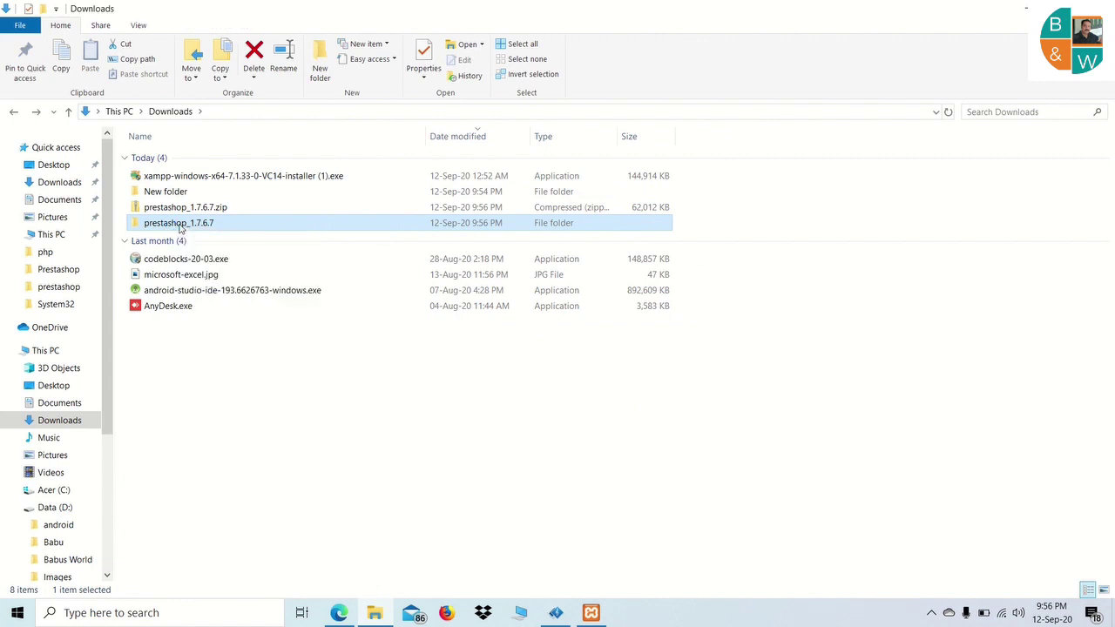
double_click(178, 223)
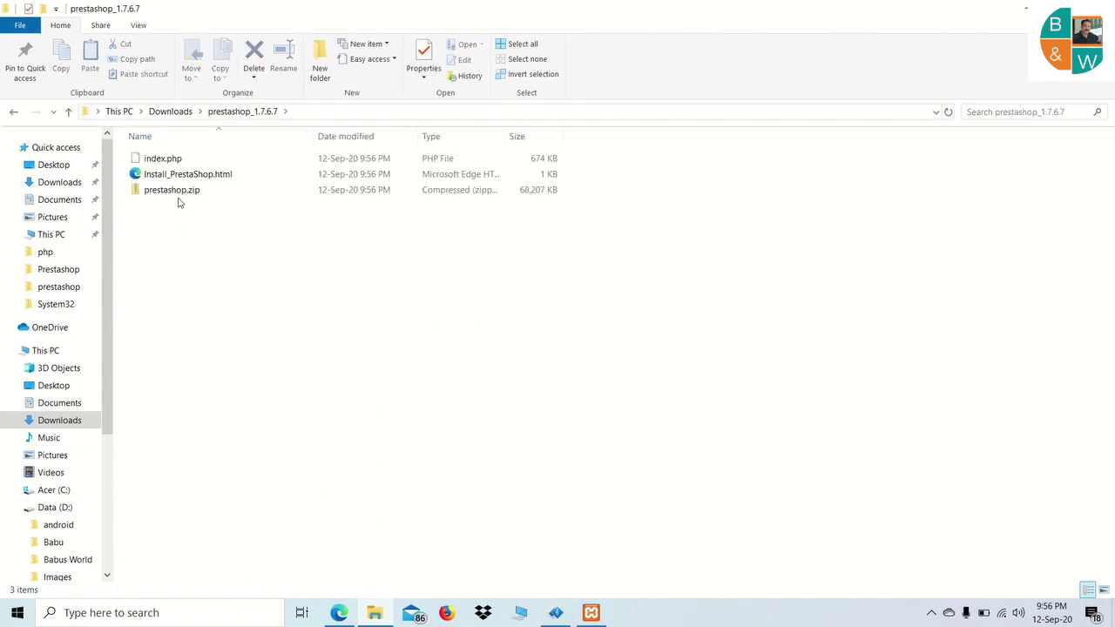
Step: Start extracting all files from prestashop.zip in the prestashop_1.7.6.7 folder
click(179, 196)
right_click(177, 194)
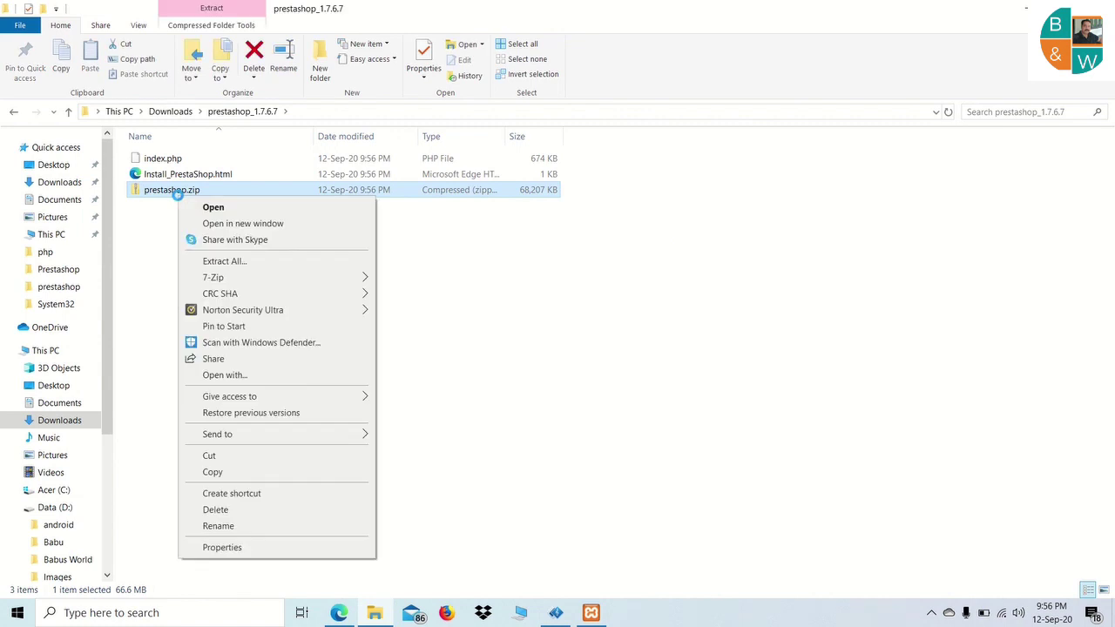
click(220, 260)
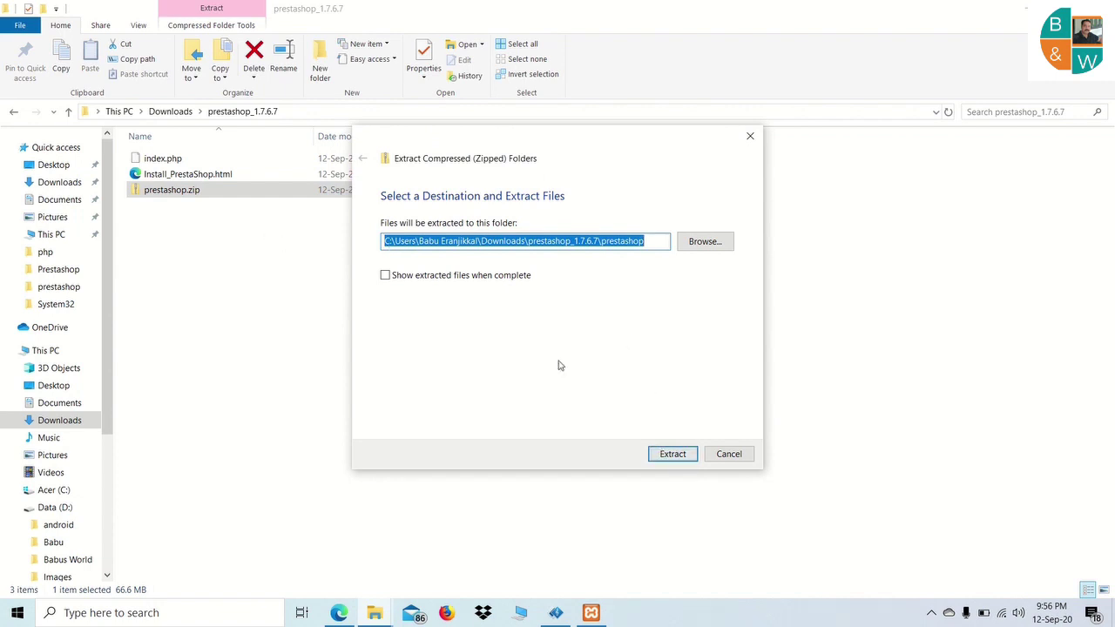
Step: Leave the extraction dialog open and browse to the htdocs folder inside D:\xampp in File Explorer
click(379, 614)
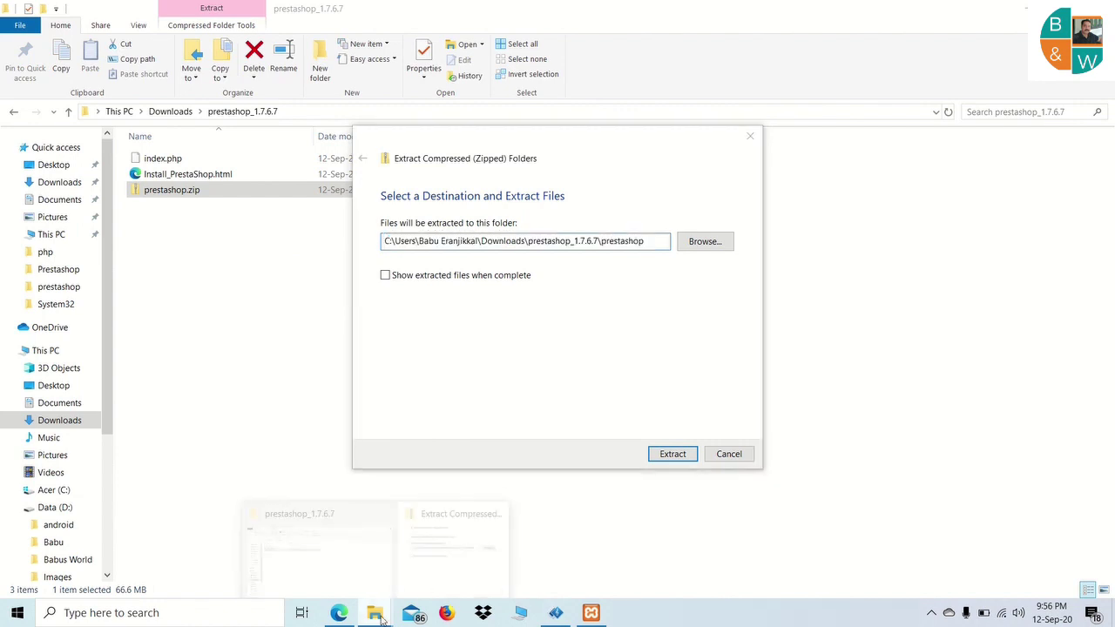
click(342, 505)
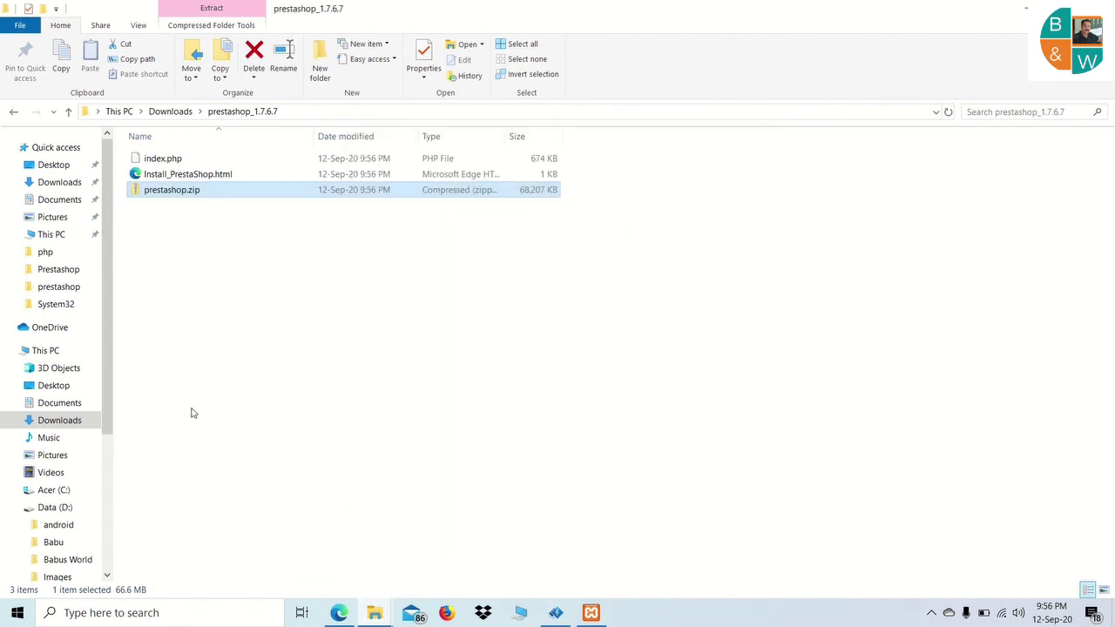
click(68, 508)
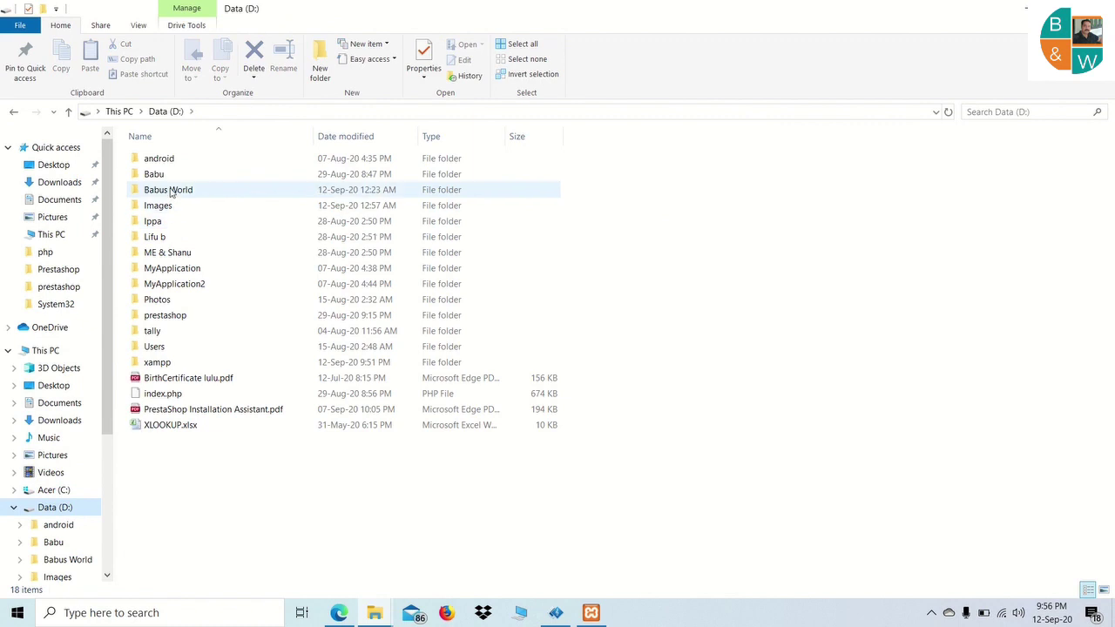
double_click(157, 364)
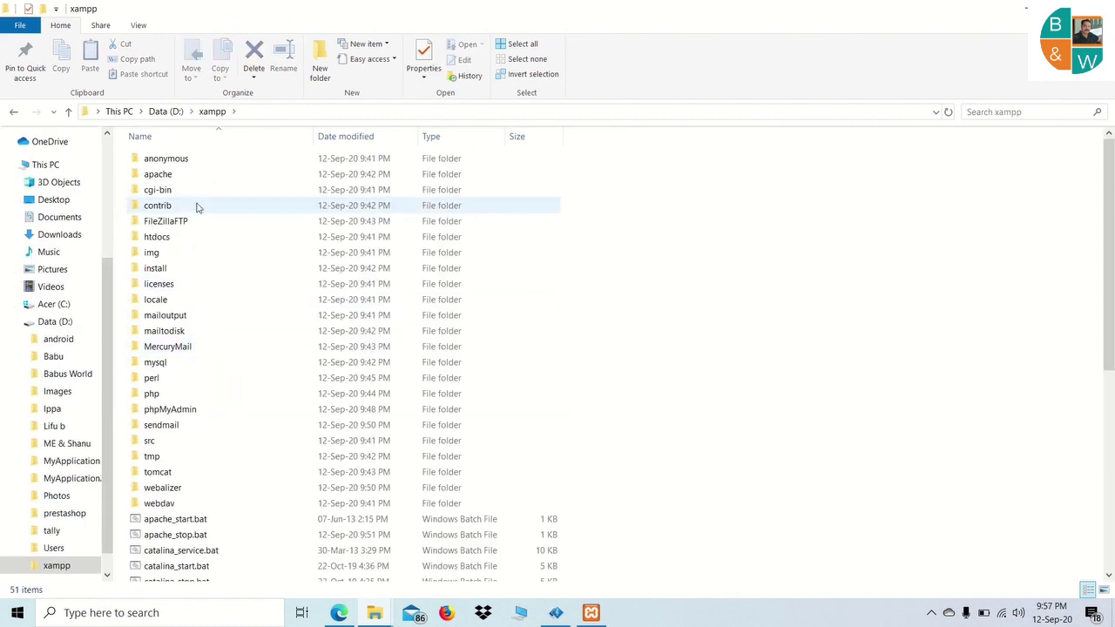
click(175, 242)
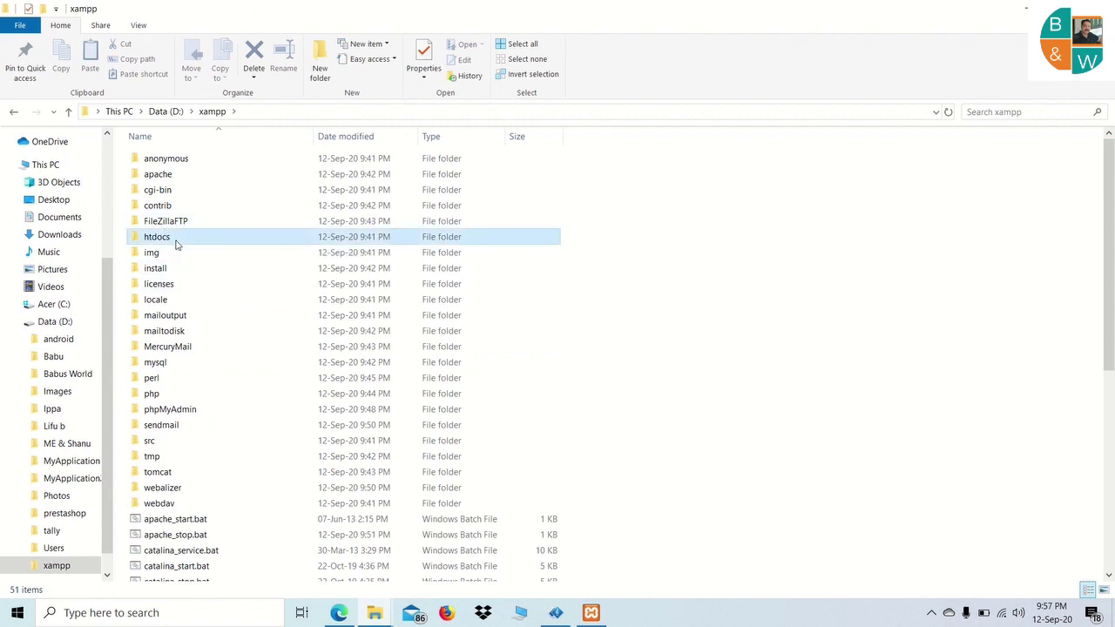
double_click(174, 239)
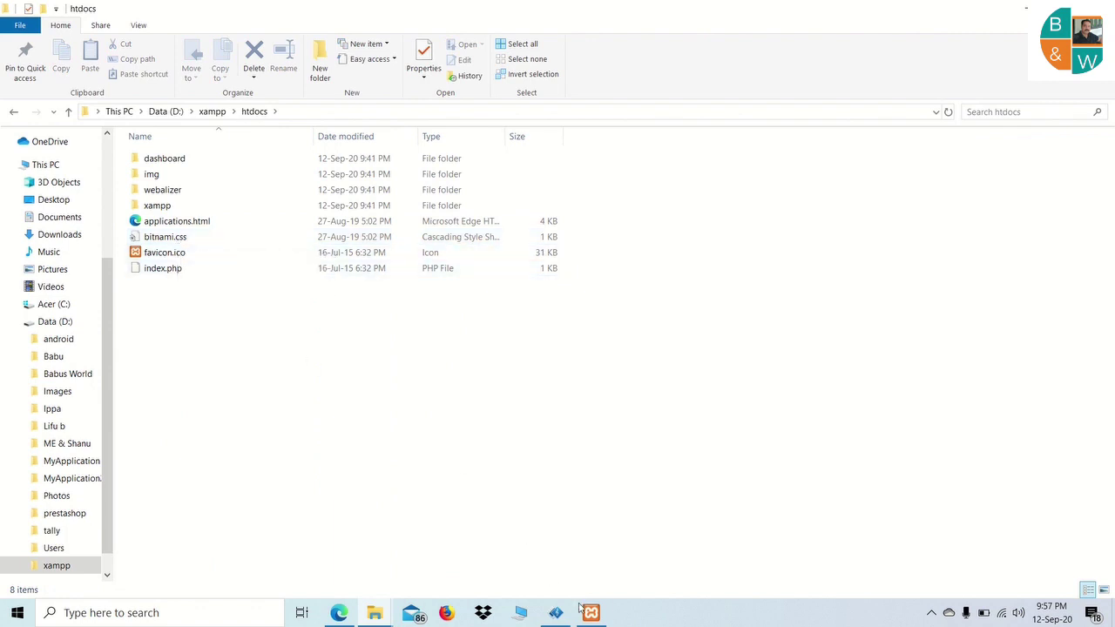
Step: Set the extraction destination to D:\xampp\htdocs and extract prestashop.zip, replacing the existing index.php in the destination
mouse_move(379, 615)
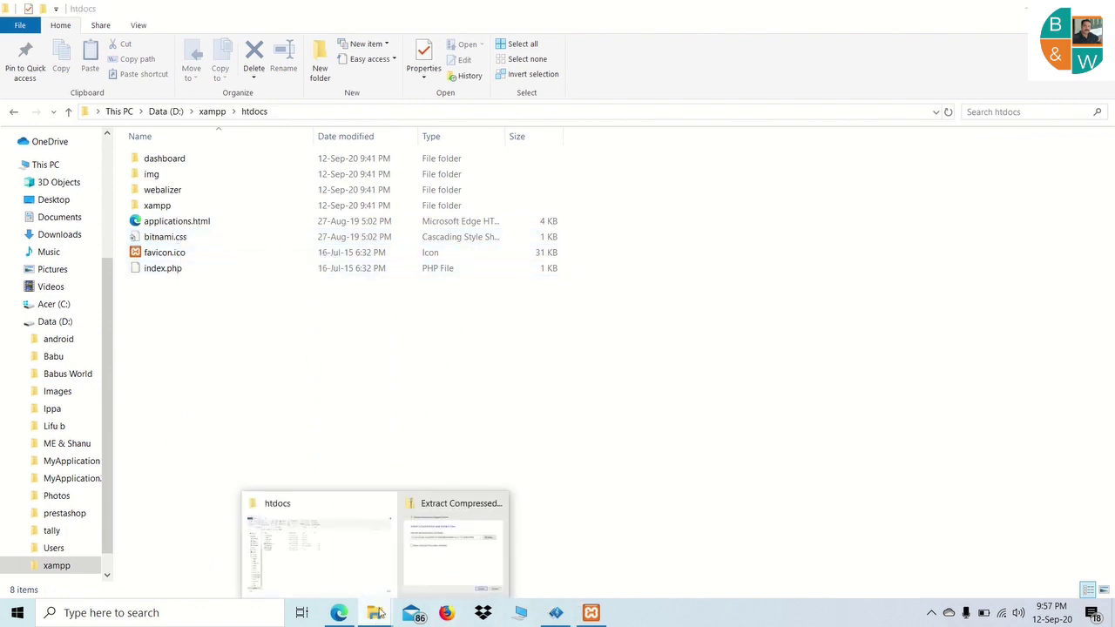
click(455, 517)
click(704, 243)
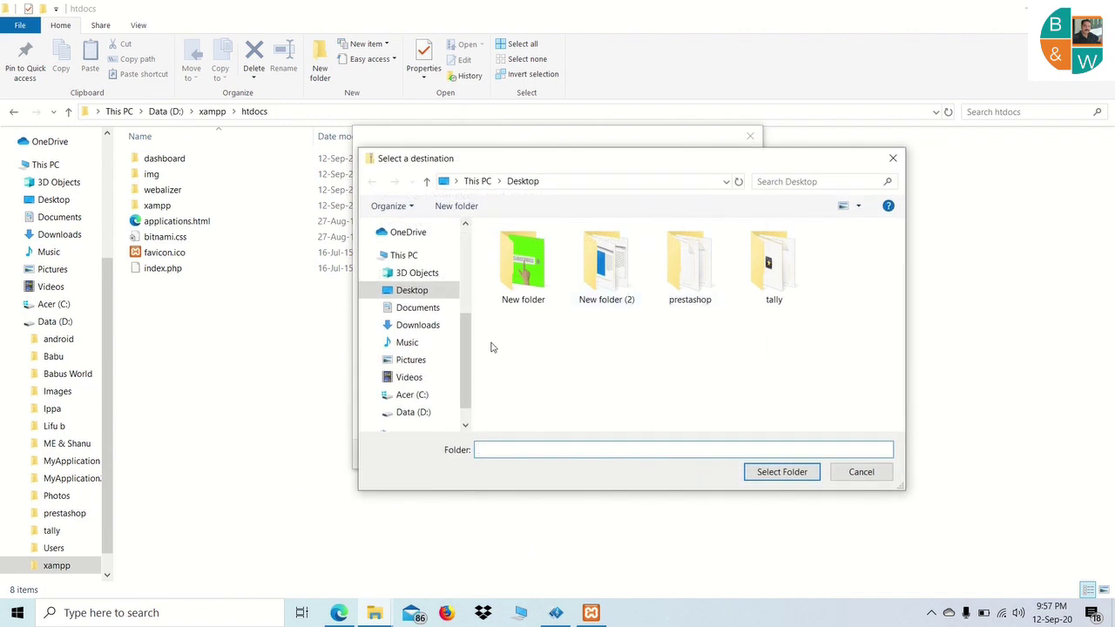
click(413, 410)
scroll(527, 349, down, 1)
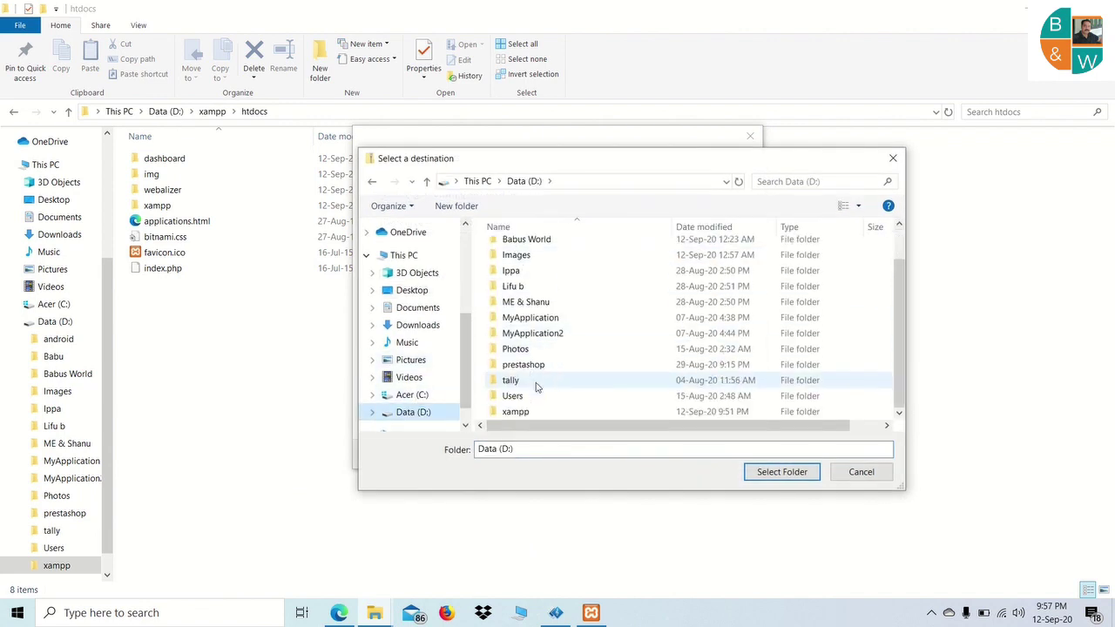
double_click(522, 411)
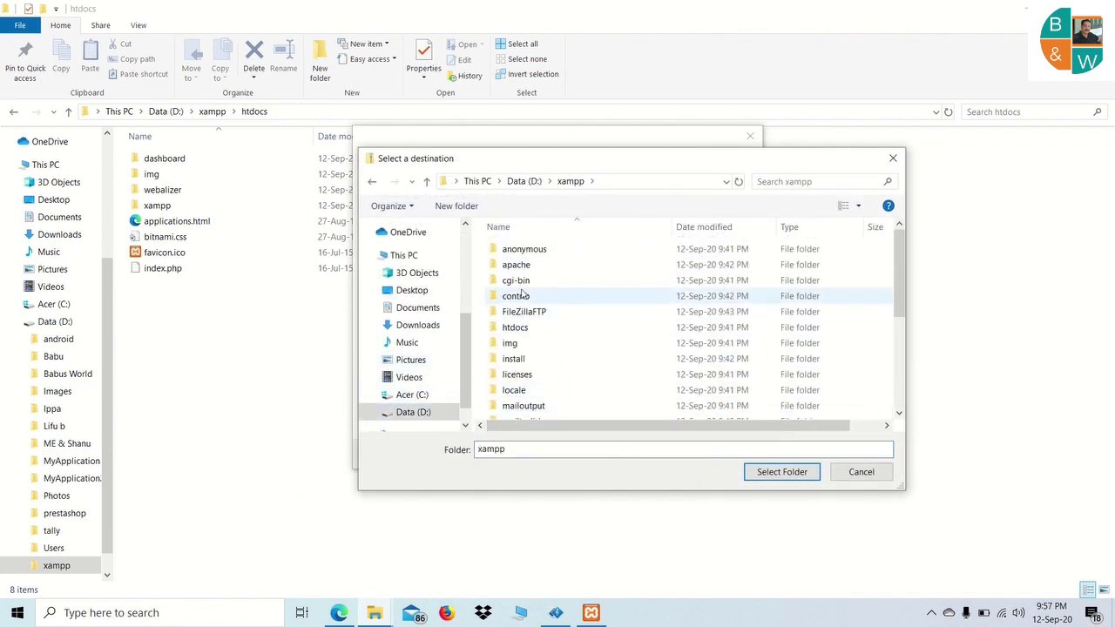
click(522, 331)
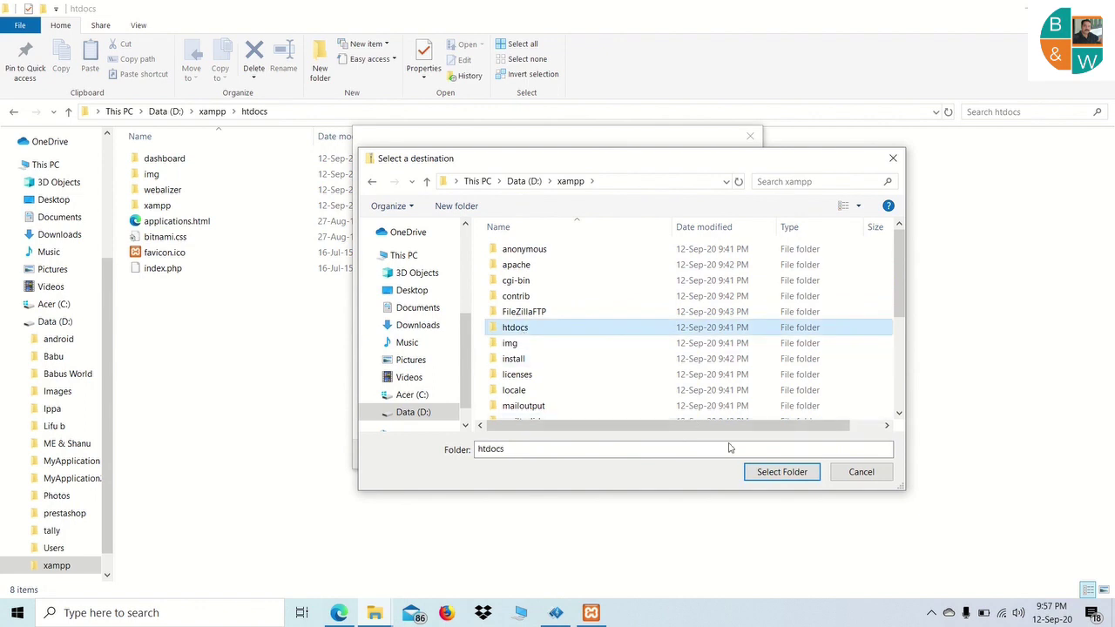
click(782, 472)
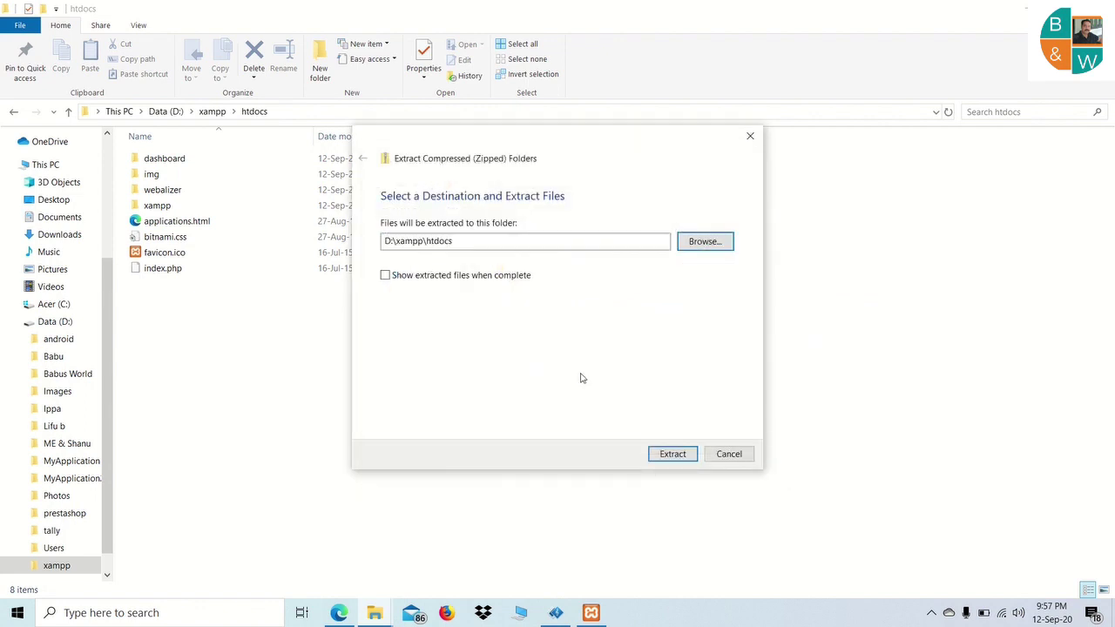
click(674, 456)
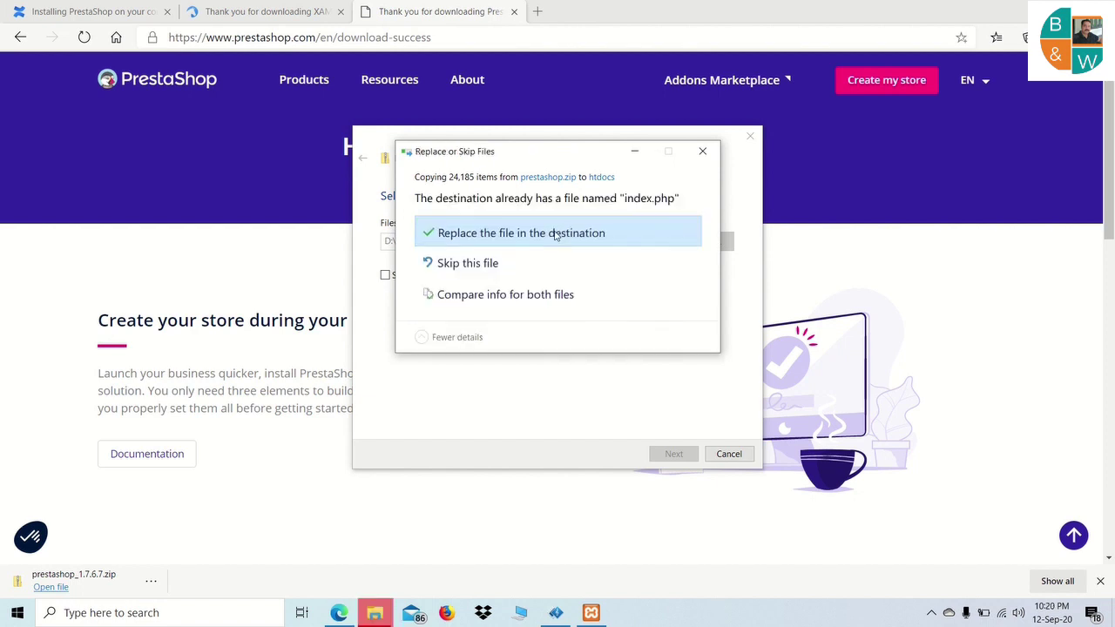
click(555, 234)
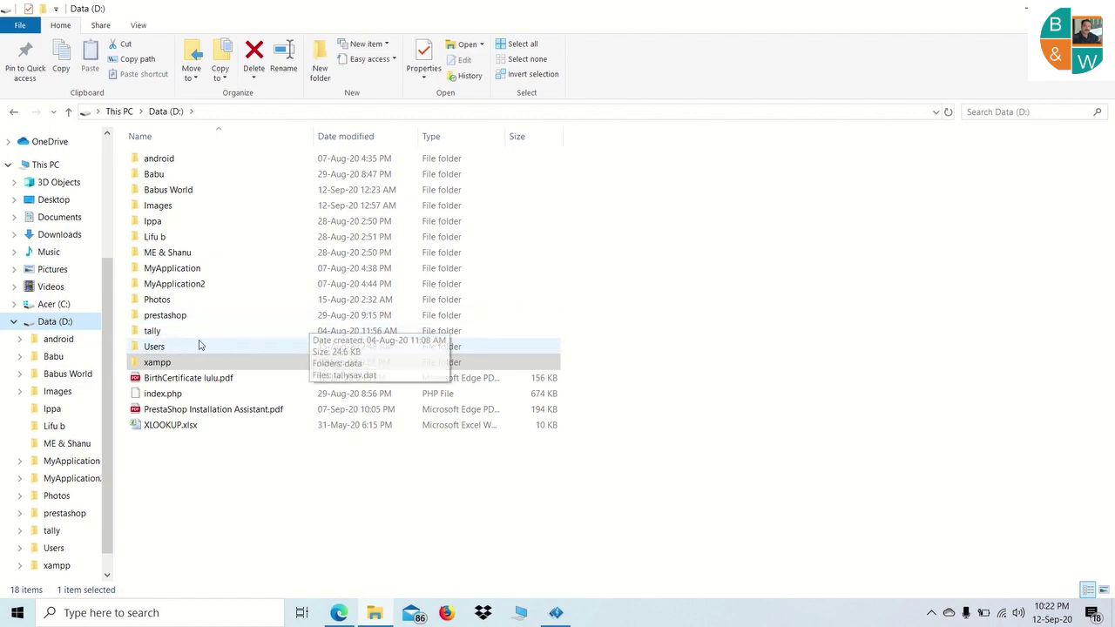
Step: Launch xampp-control.exe from D:\xampp and try to start the Apache module
double_click(156, 364)
scroll(170, 418, down, 6)
scroll(171, 420, down, 2)
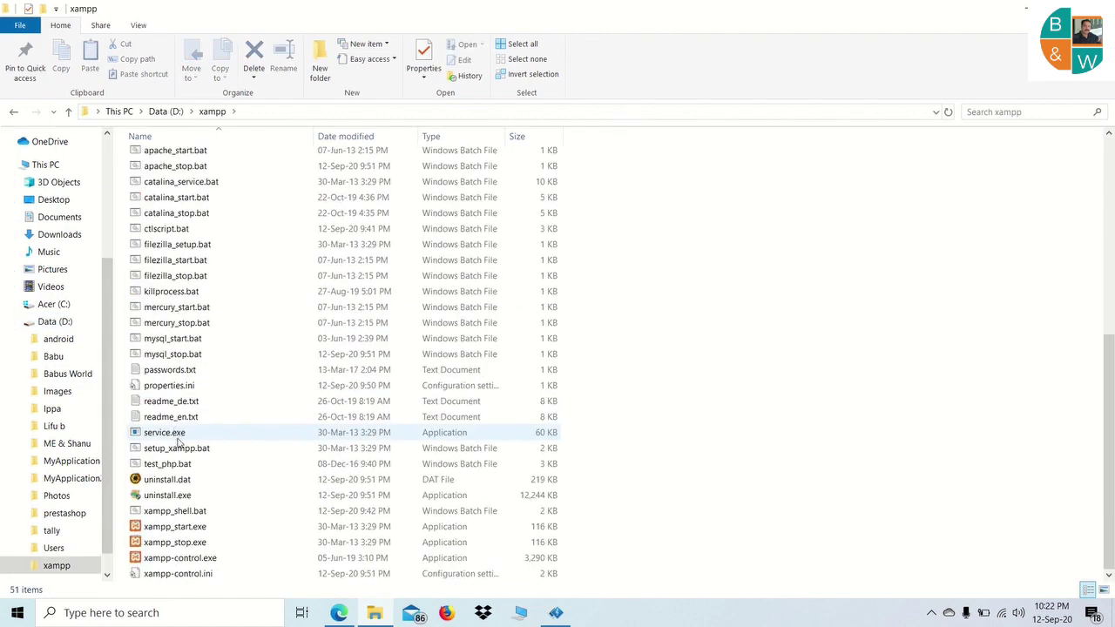
click(158, 560)
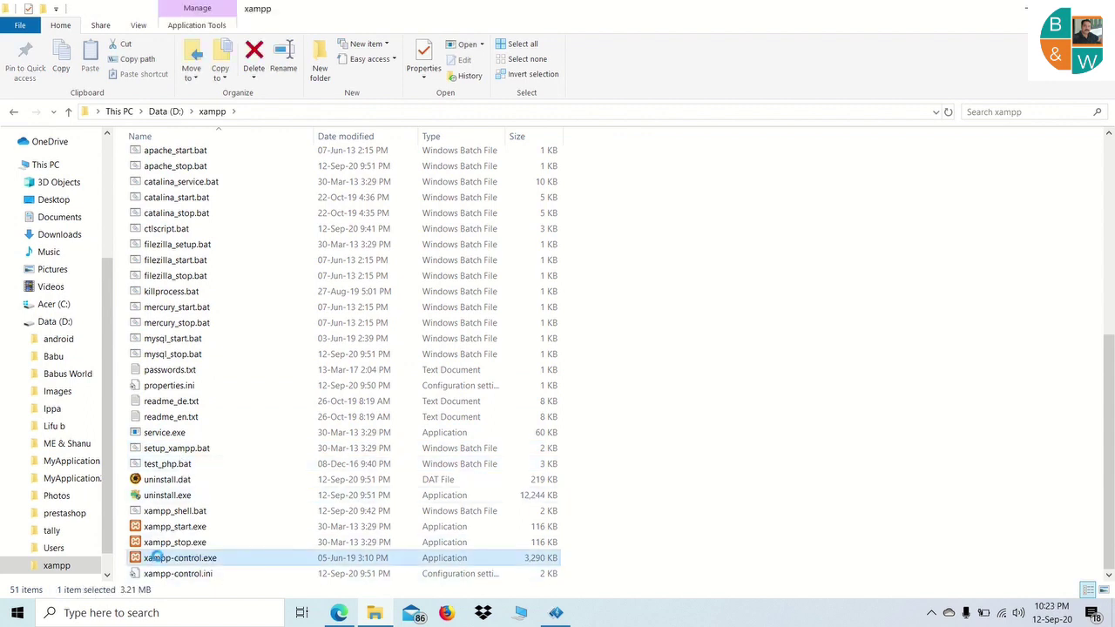
double_click(179, 560)
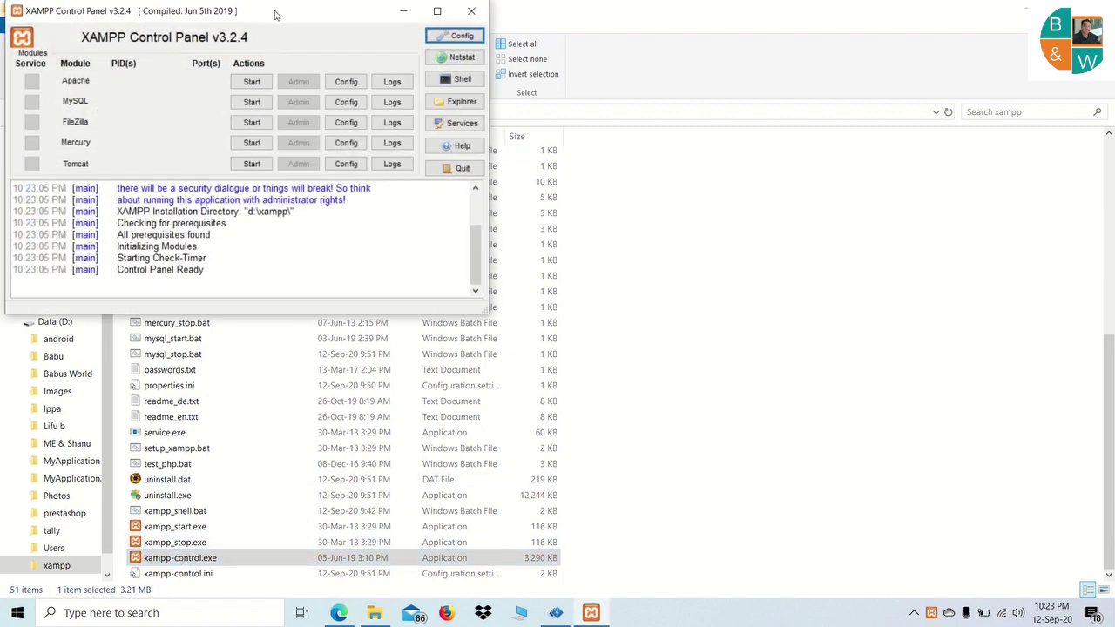
drag(275, 15, 408, 41)
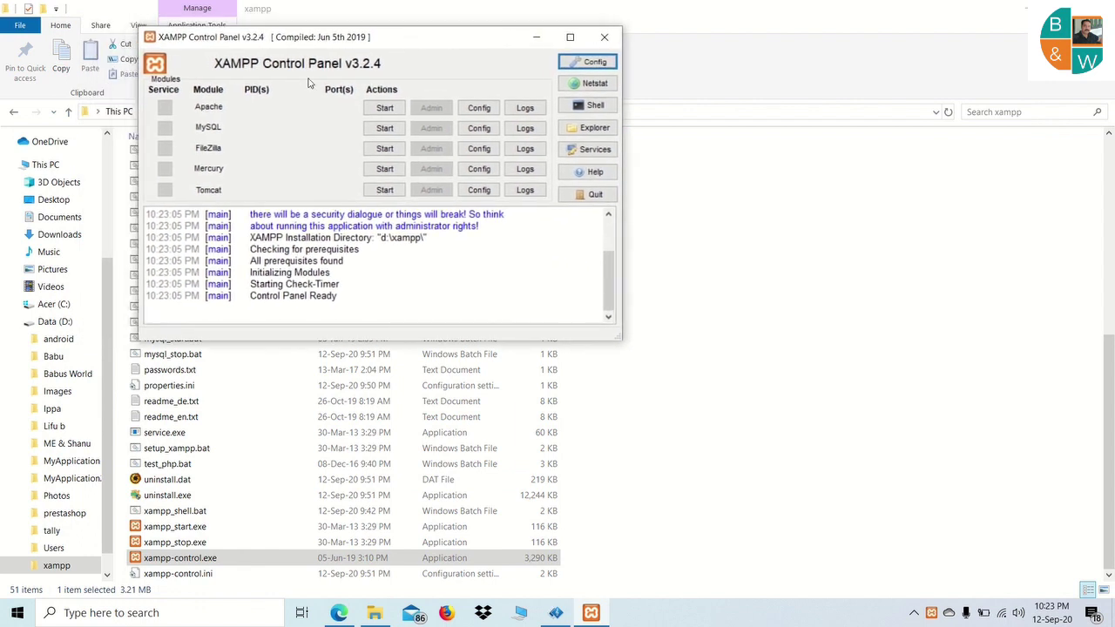
click(394, 108)
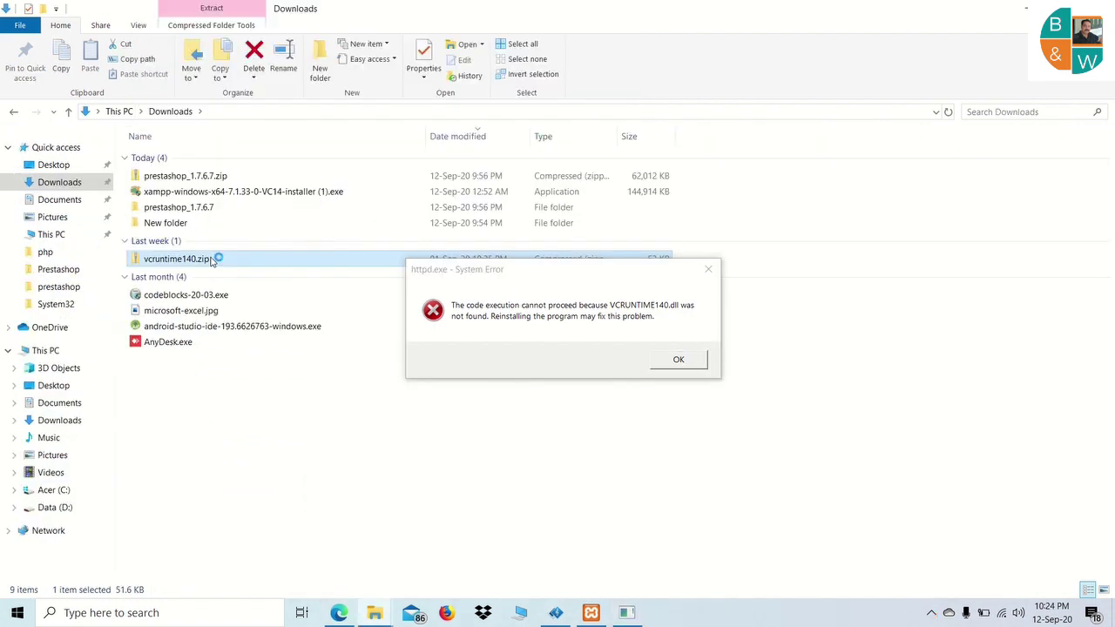
Step: Copy vcruntime140.dll from vcruntime140.zip in Downloads into the D:\xampp folder
double_click(218, 256)
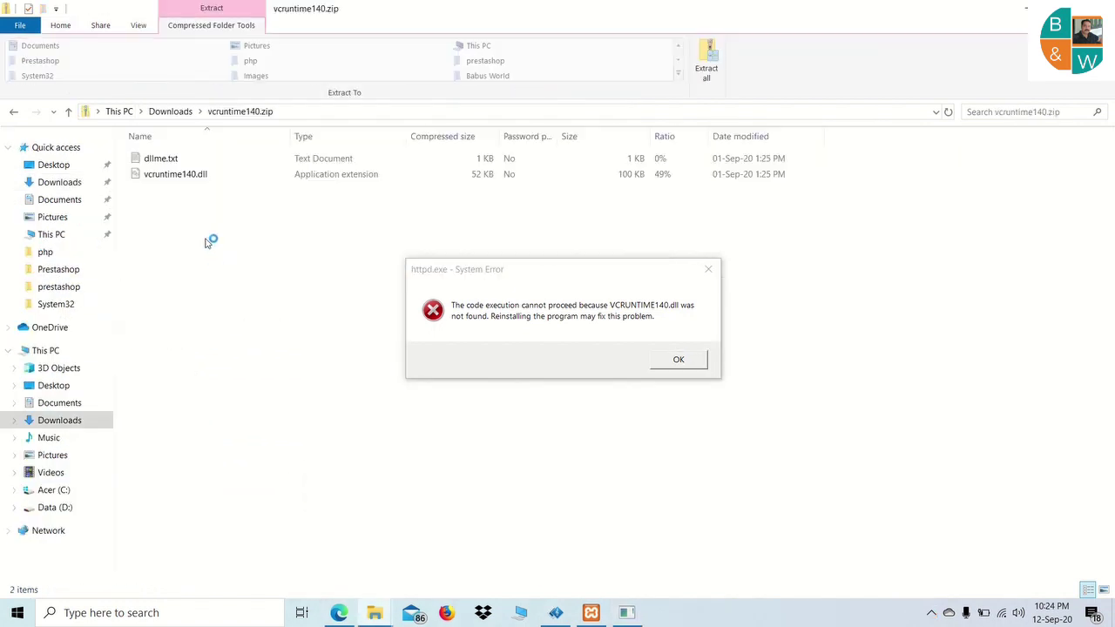
right_click(182, 177)
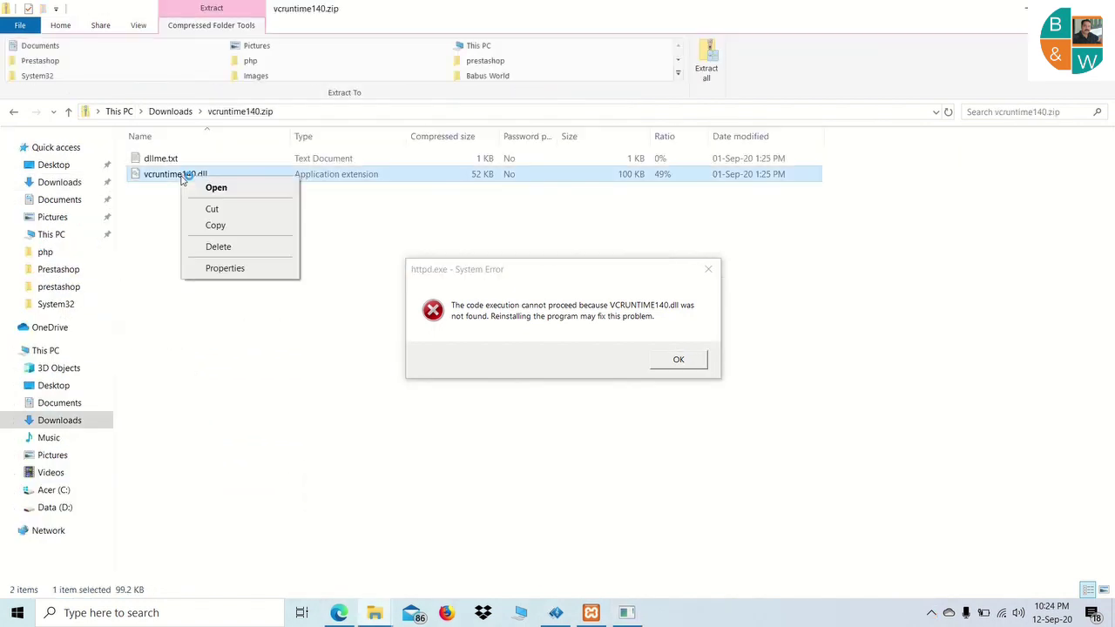
click(204, 228)
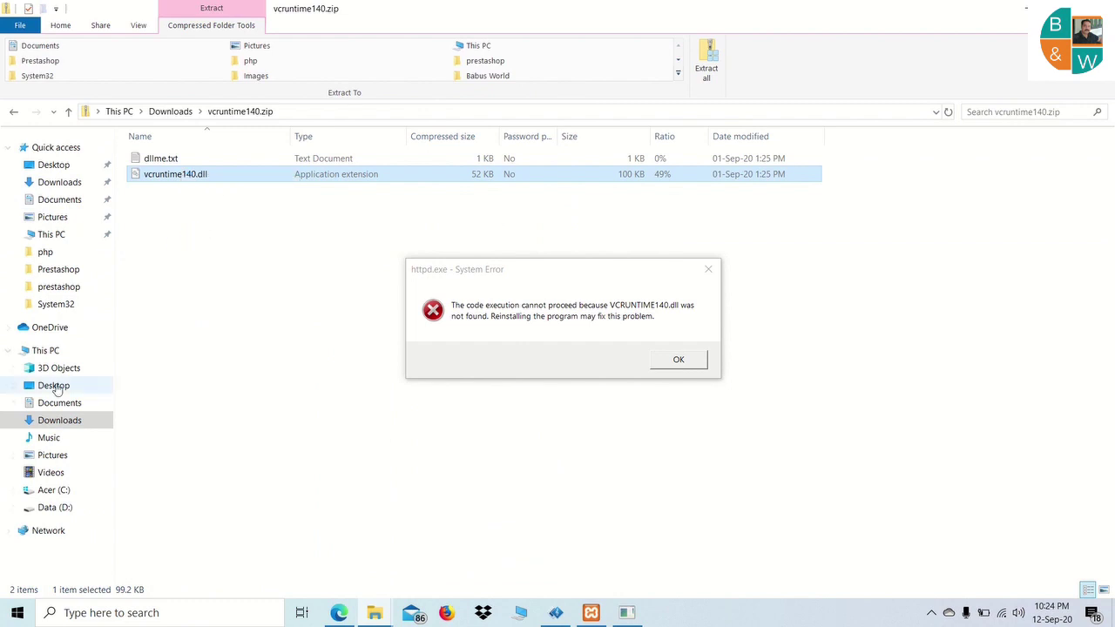
click(54, 509)
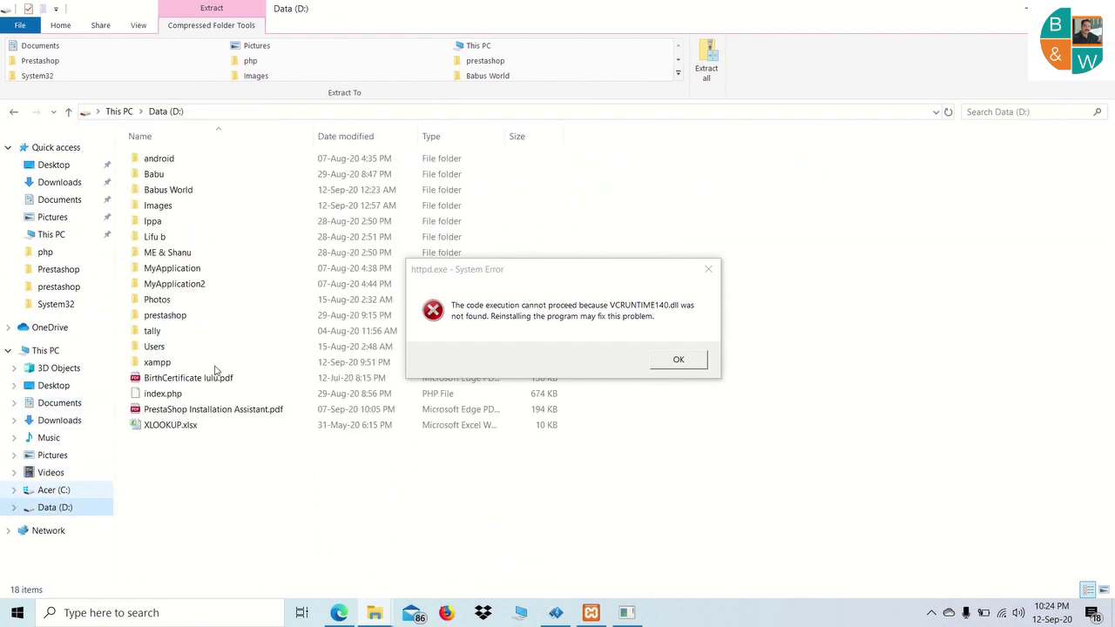
double_click(166, 364)
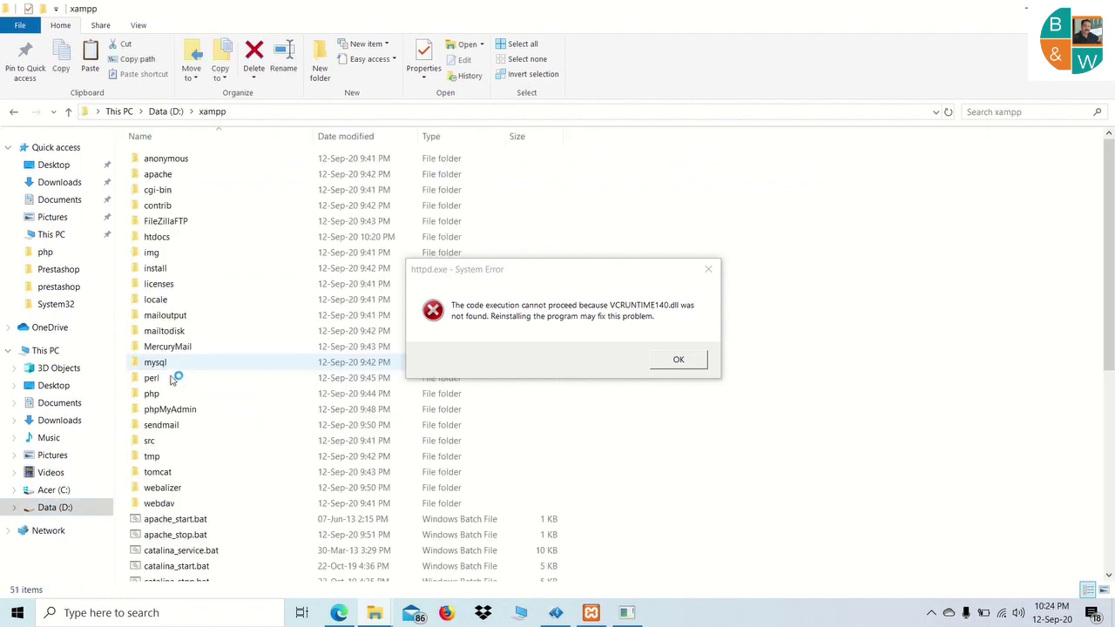
click(317, 462)
right_click(830, 467)
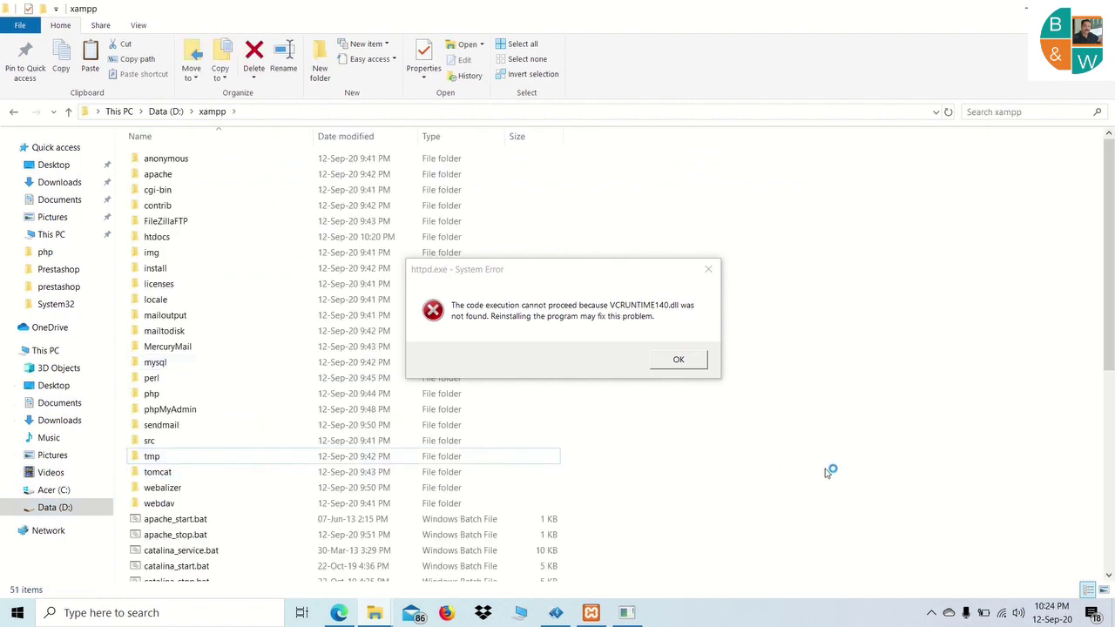
click(859, 328)
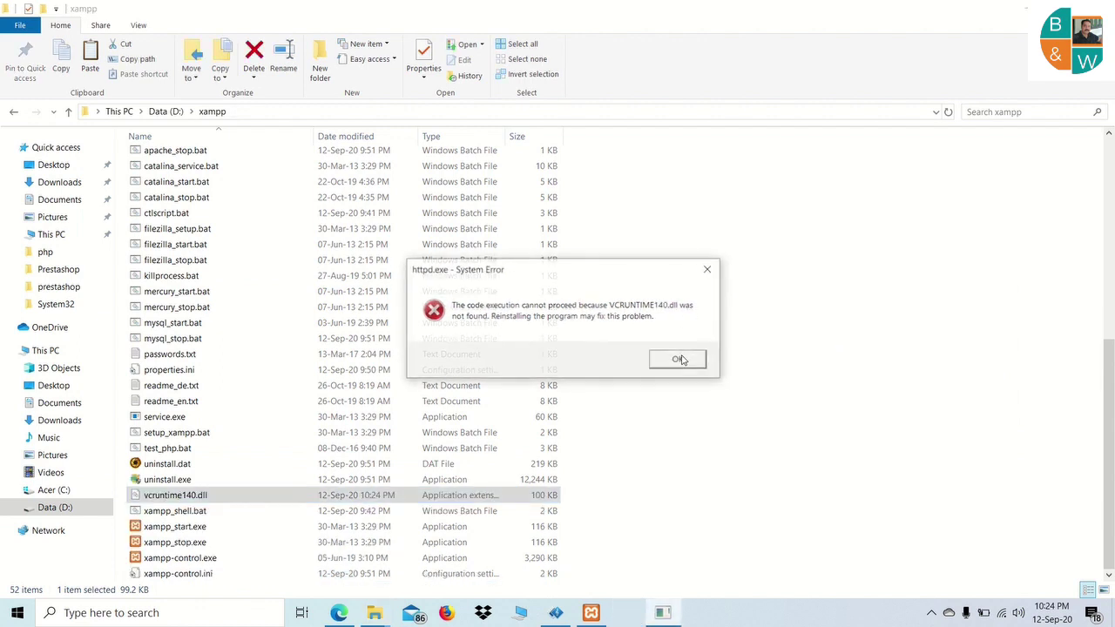
Step: Dismiss the httpd.exe system error and start the Apache and MySQL modules in the XAMPP Control Panel
click(680, 359)
click(591, 612)
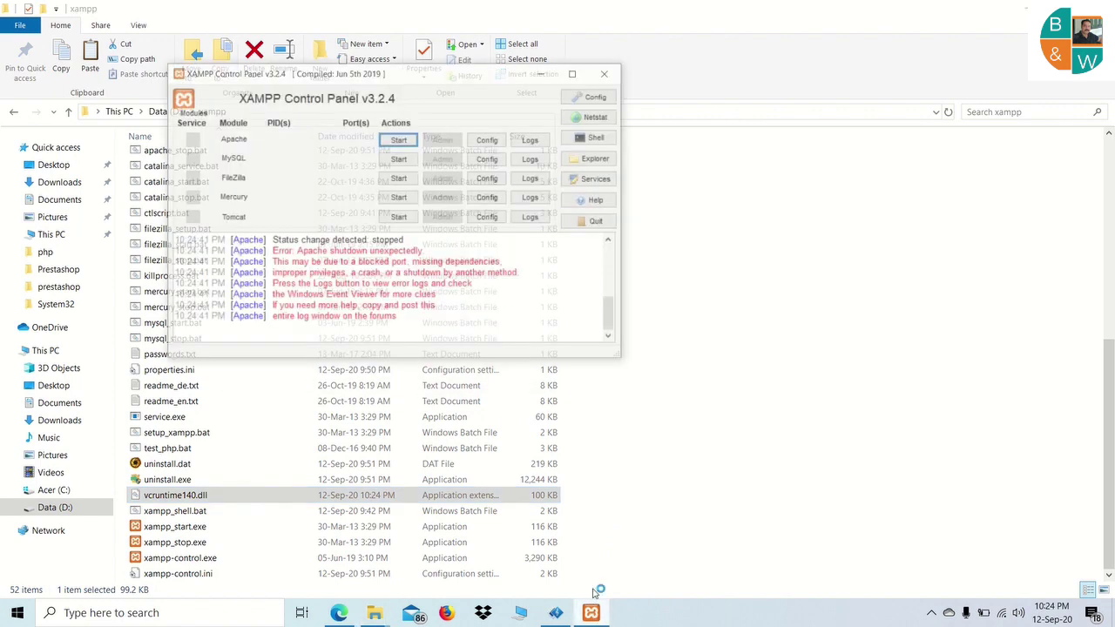
click(380, 110)
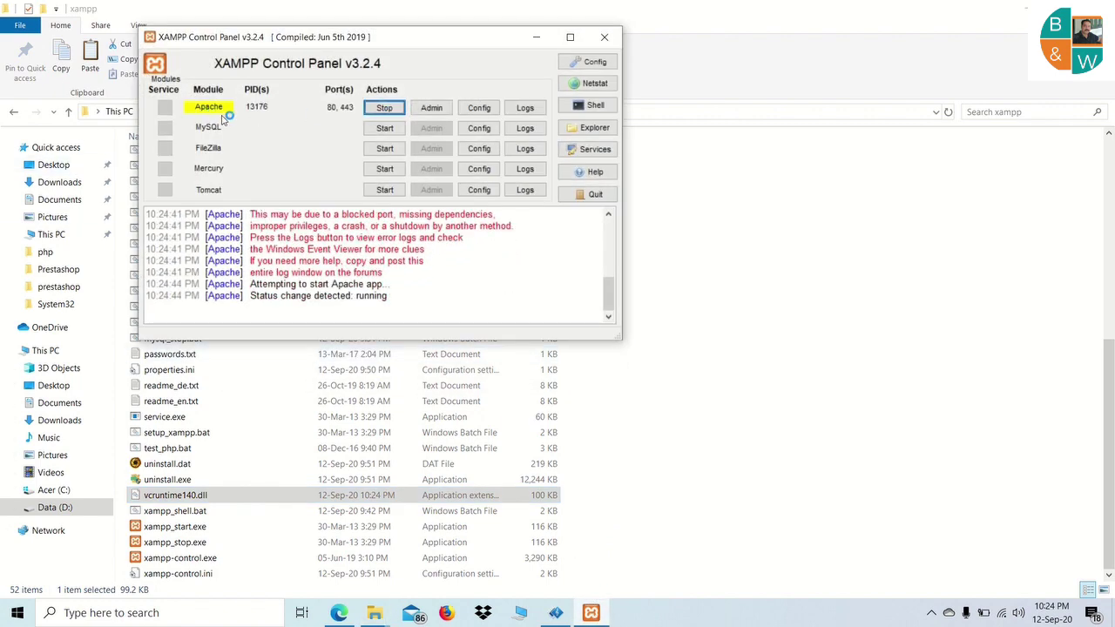
click(377, 131)
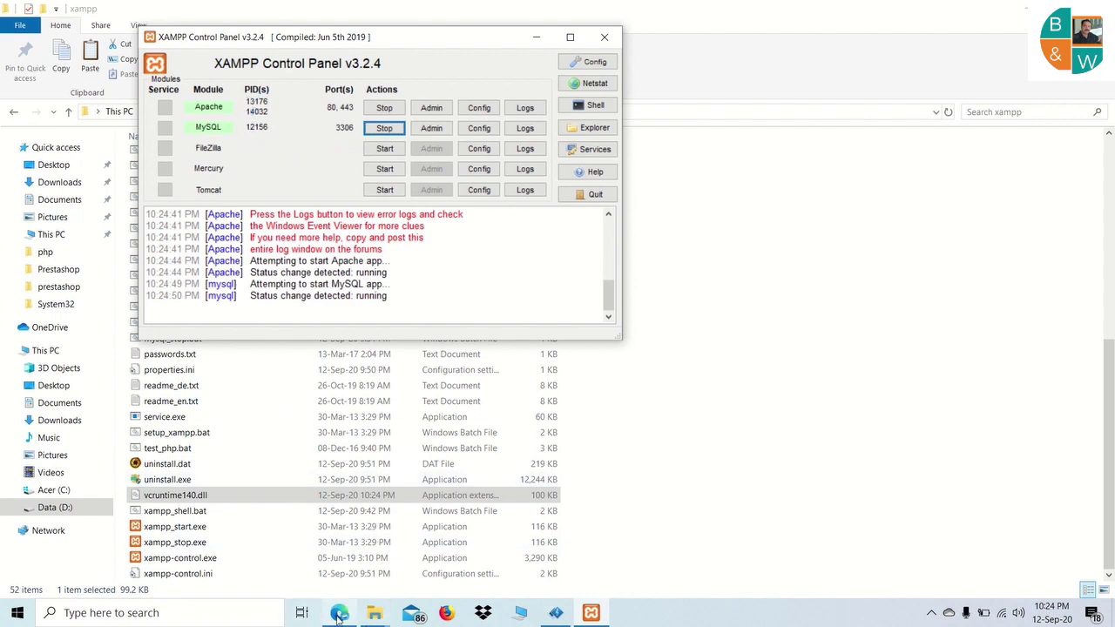
Step: Switch to Microsoft Edge and load localhost in a new tab to reach the PrestaShop installer
mouse_move(339, 616)
click(341, 531)
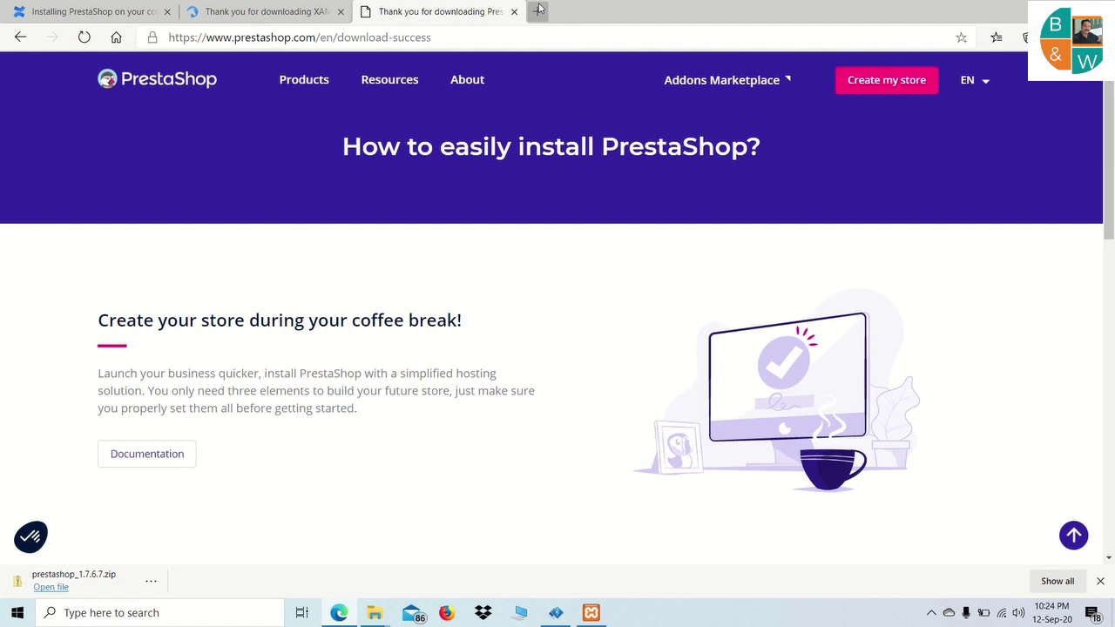
click(537, 12)
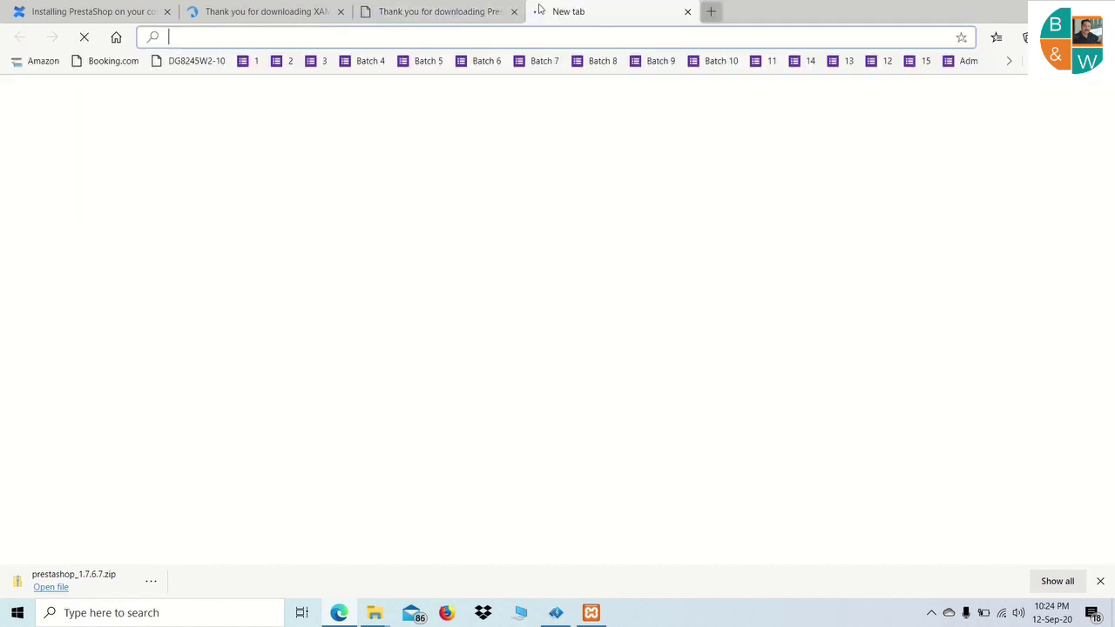
text(localhost)
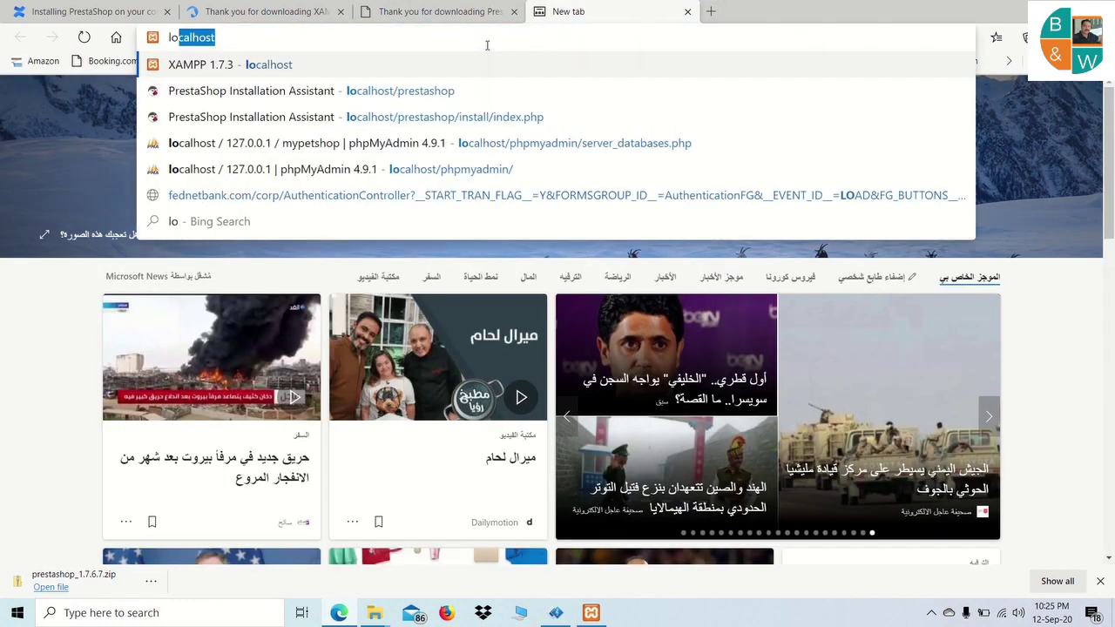
key(Return)
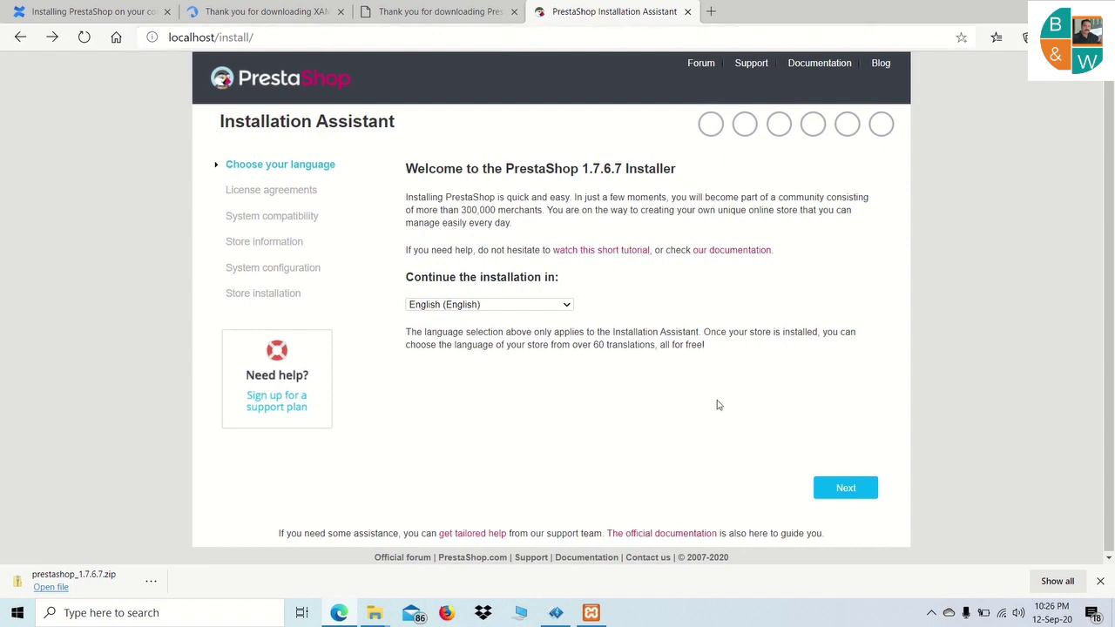
Step: Continue the installer in English and accept the license terms to reach the system compatibility check
click(844, 488)
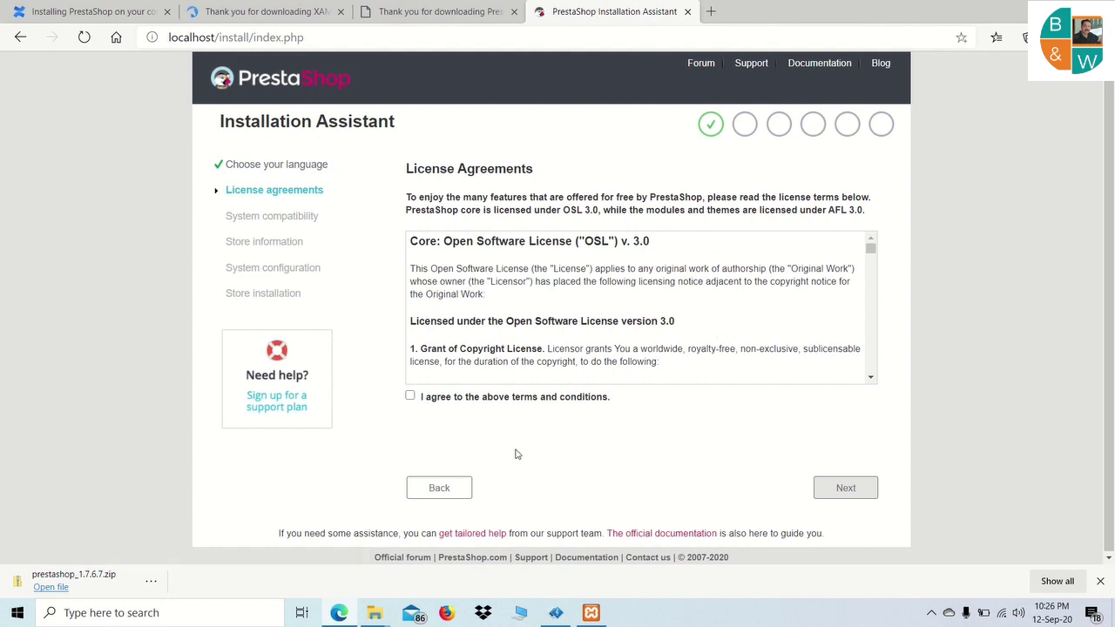
click(411, 397)
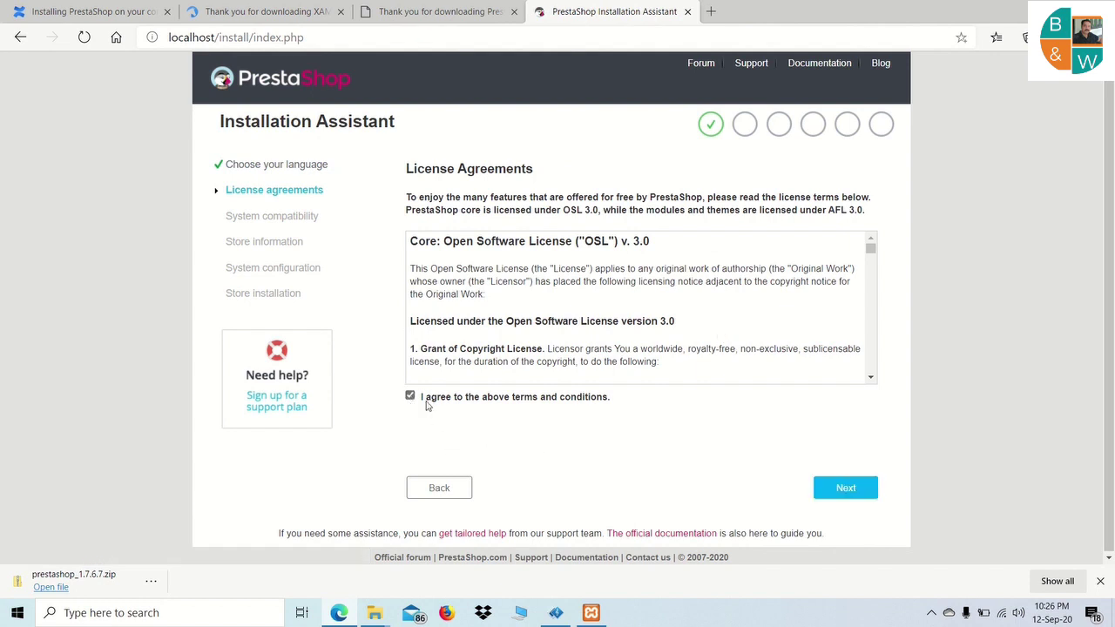
click(866, 492)
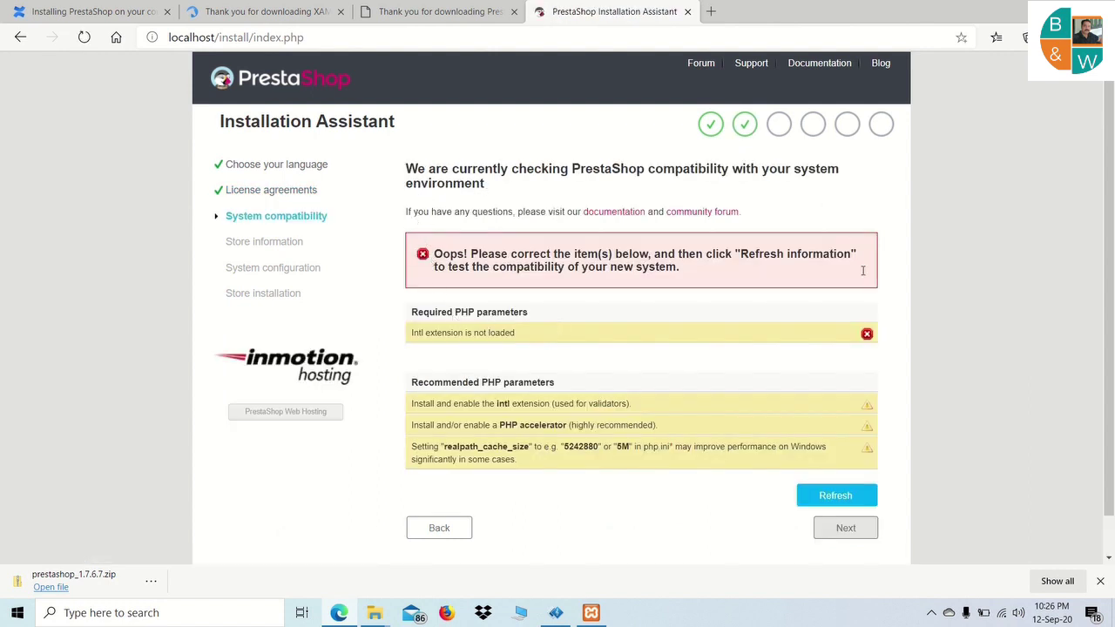
drag(400, 312, 546, 320)
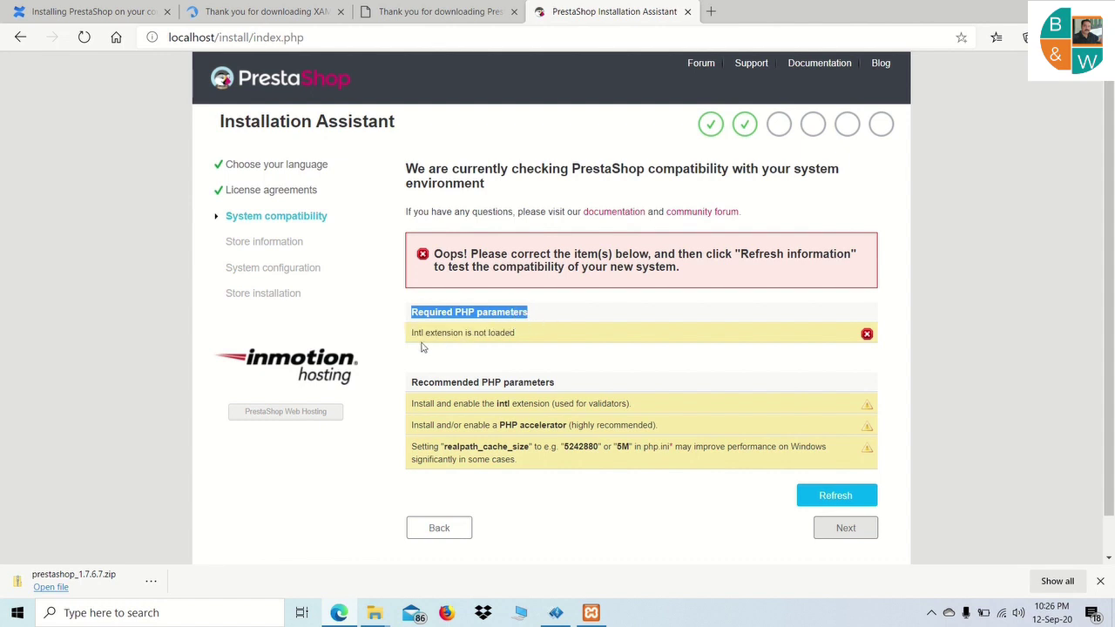
drag(403, 338, 551, 355)
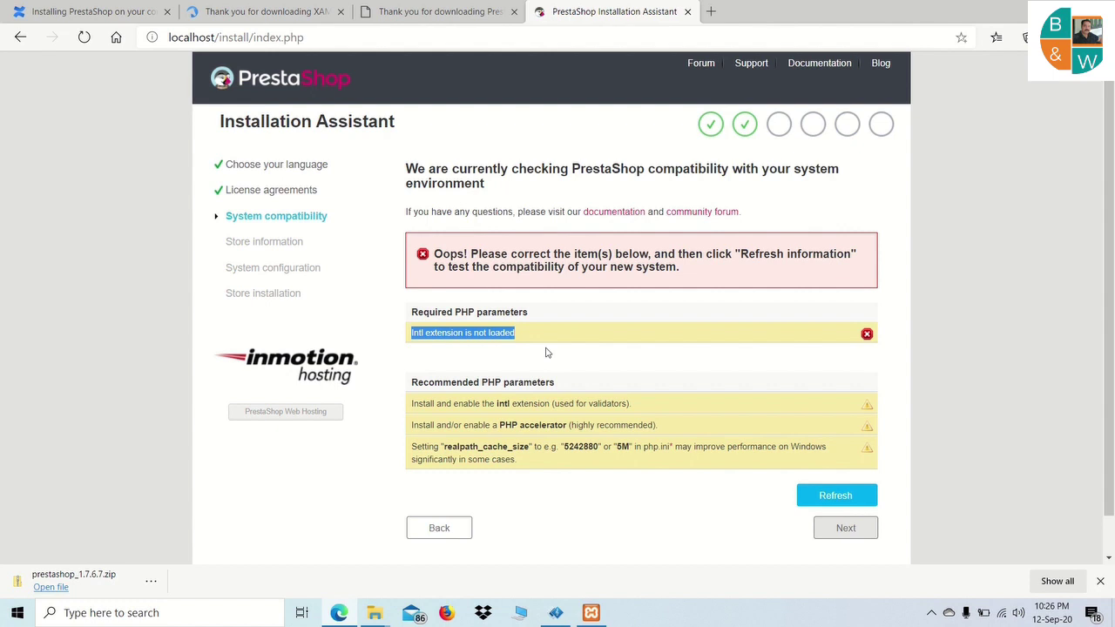
click(547, 352)
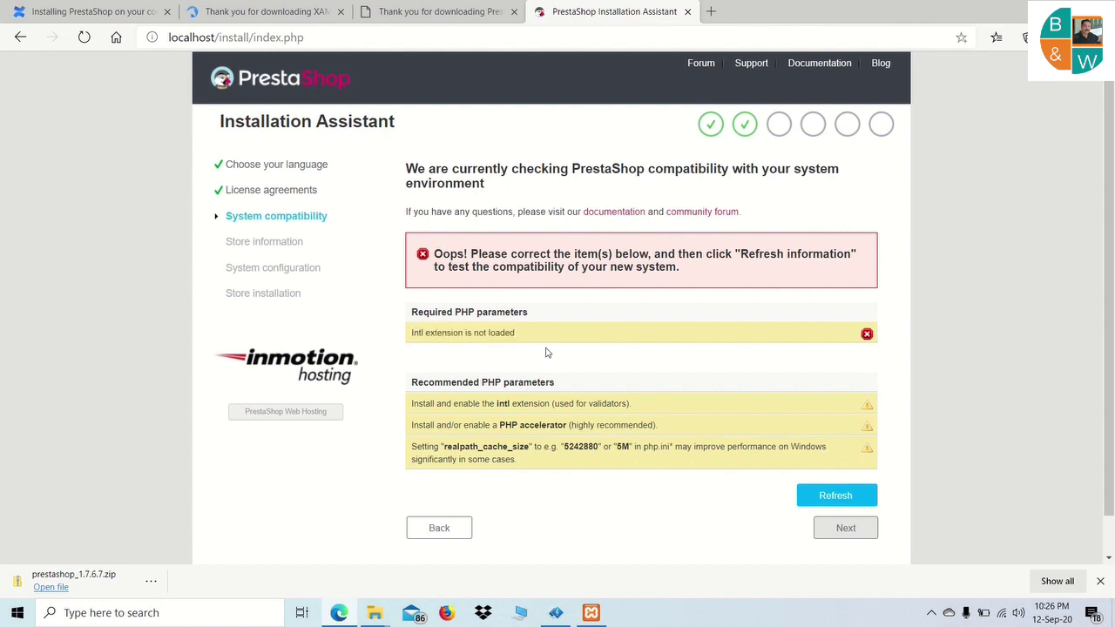
Step: Switch to the XAMPP Control Panel, open Apache's PHP (php.ini) configuration file and find intl in it
click(602, 613)
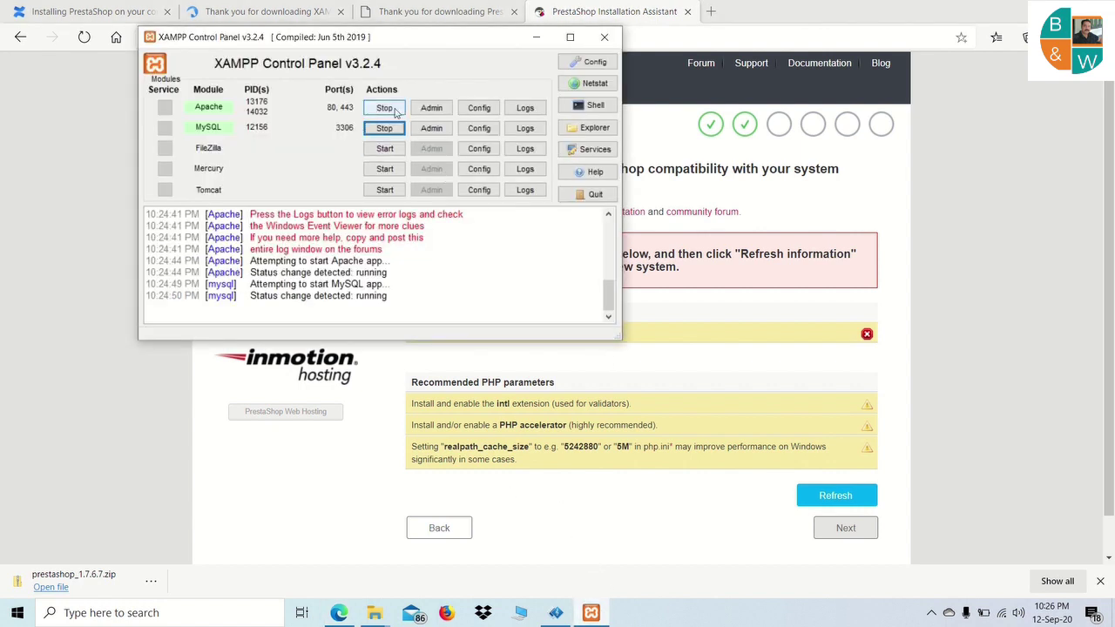
click(470, 113)
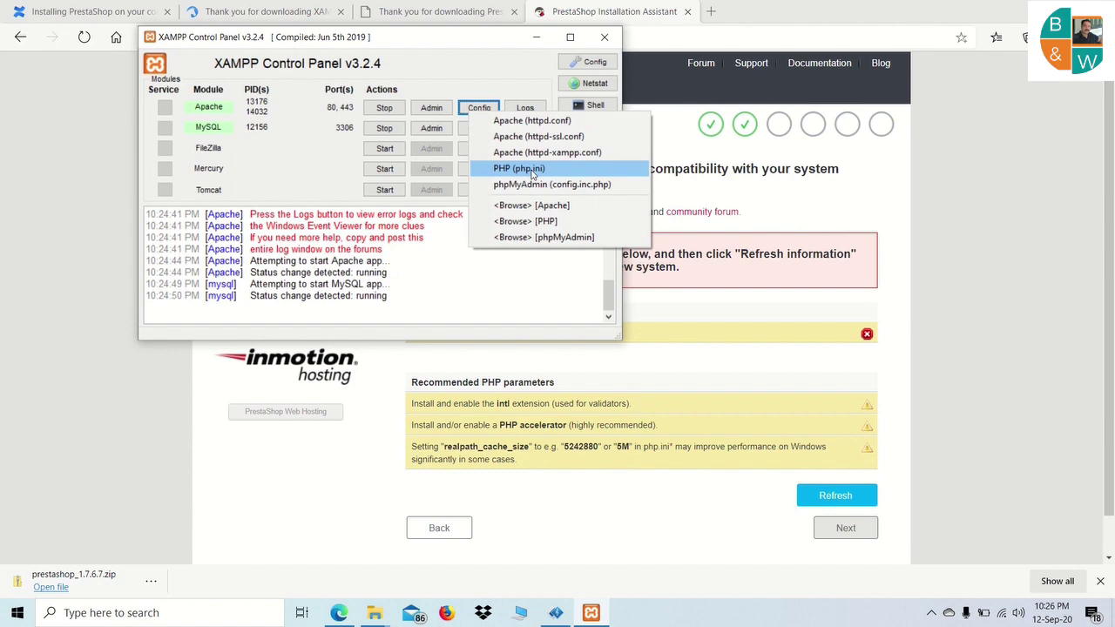
click(533, 171)
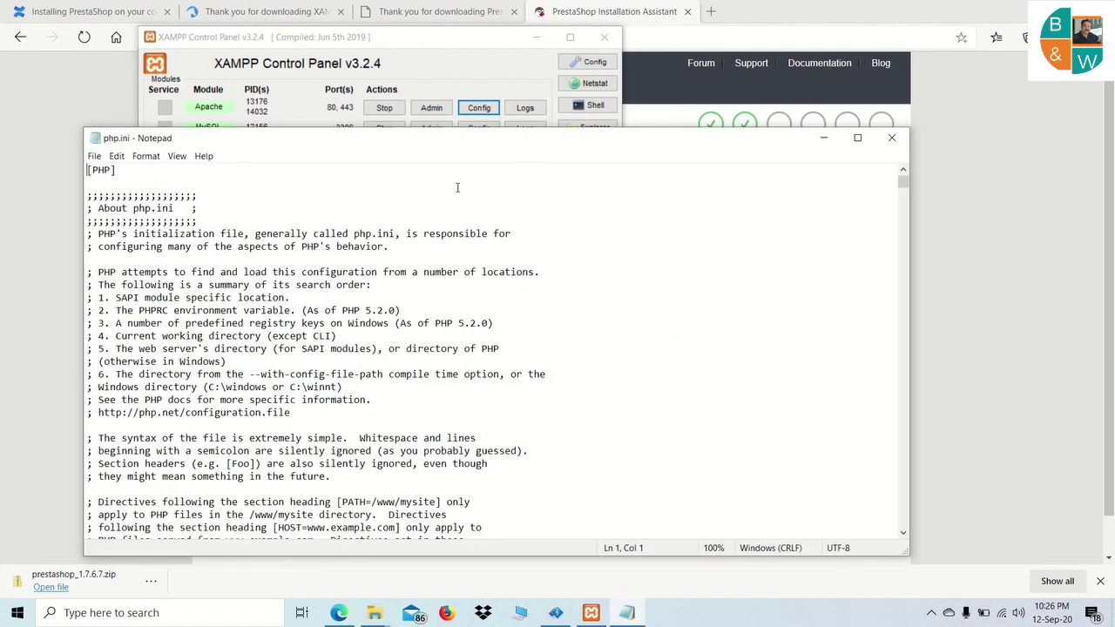
key(ctrl+f)
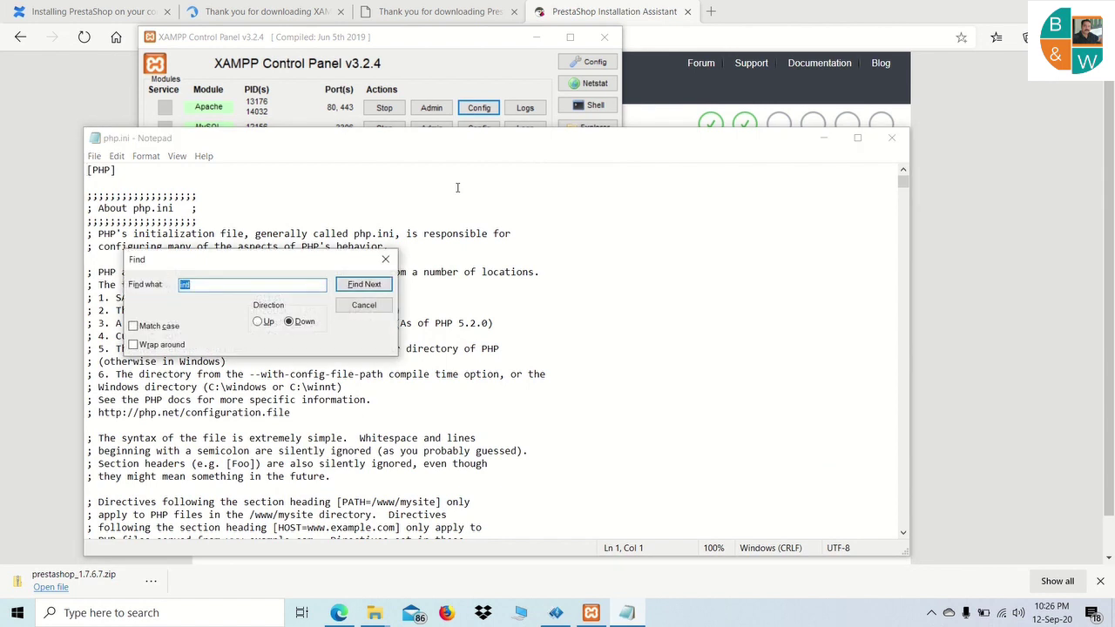
key(Return)
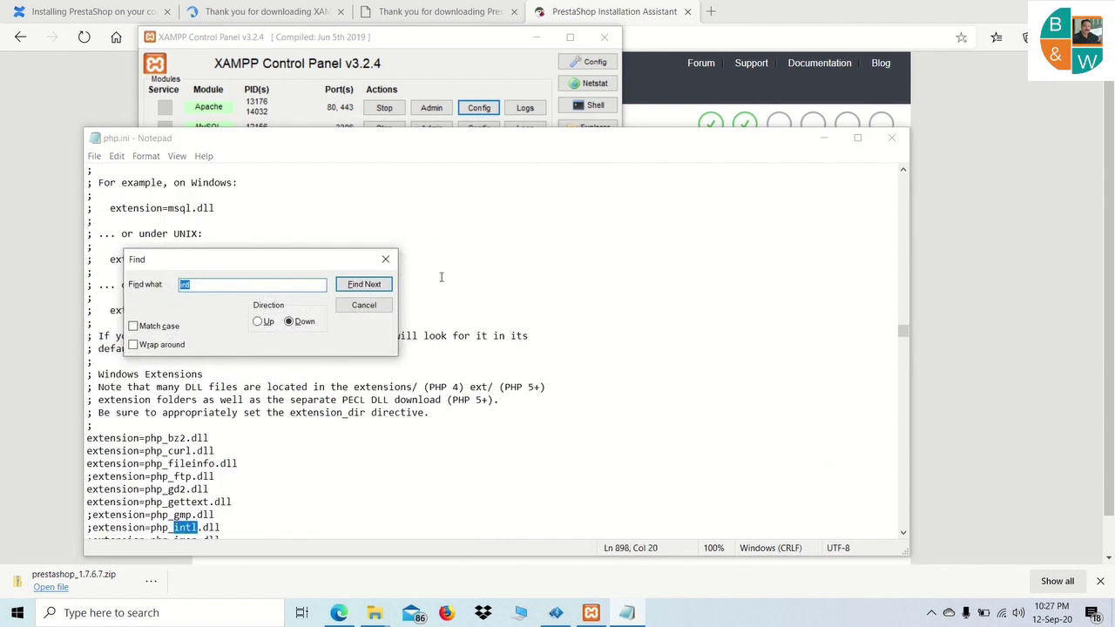
click(364, 305)
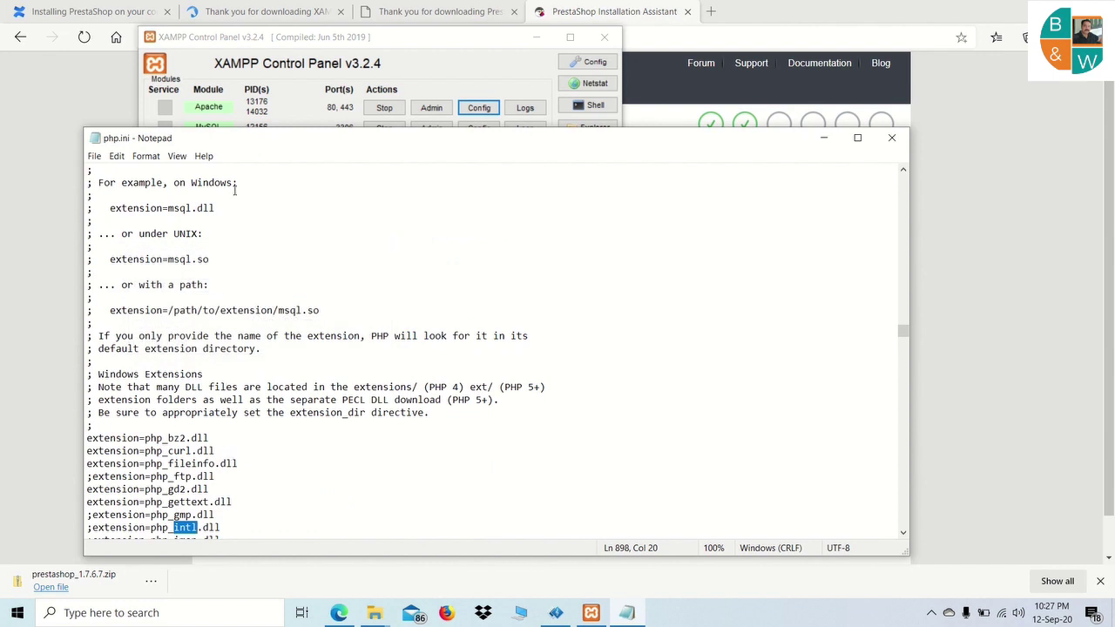
Step: Uncomment the extension=php_intl.dll line in php.ini and set it apart with a blank line above and below
drag(225, 141, 186, 92)
scroll(189, 367, down, 3)
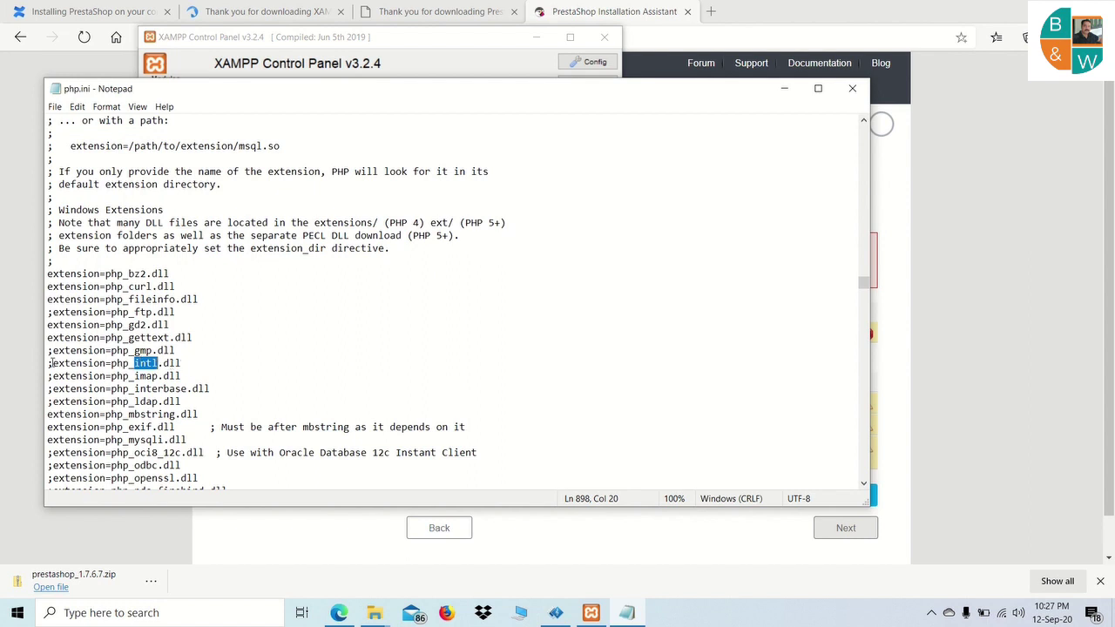
click(52, 363)
key(BackSpace)
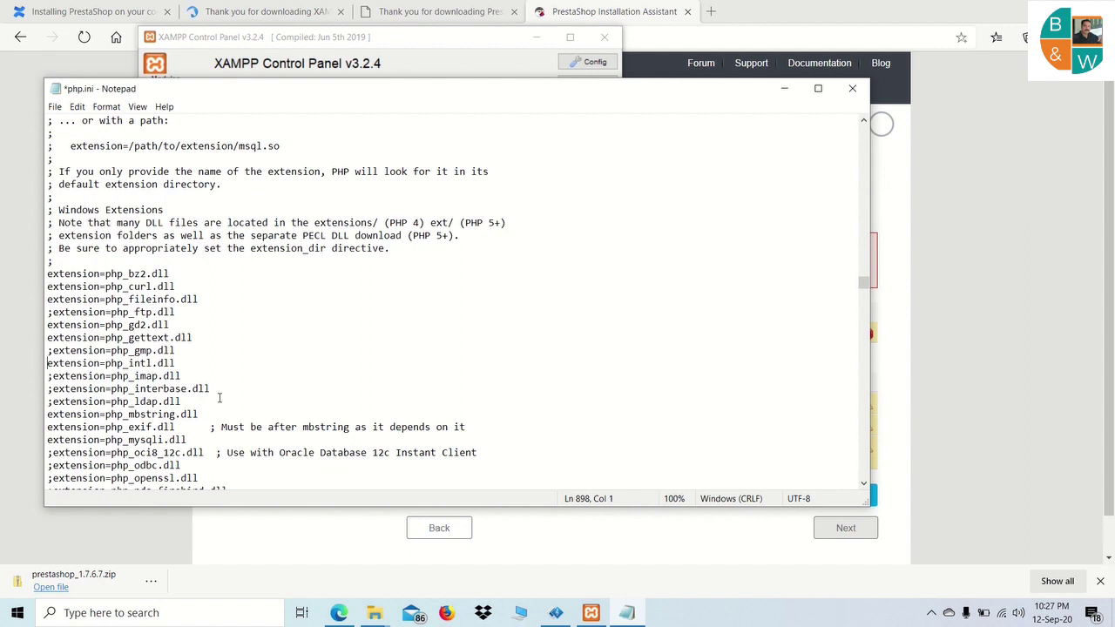
key(Return)
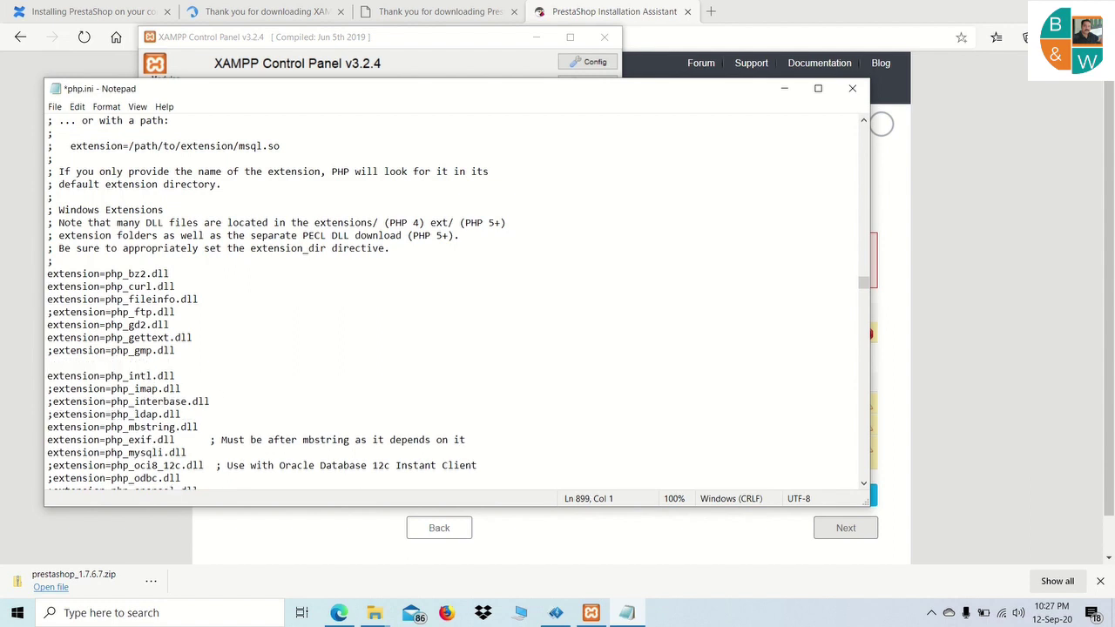
key(Down)
key(Return)
key(Up)
key(Up)
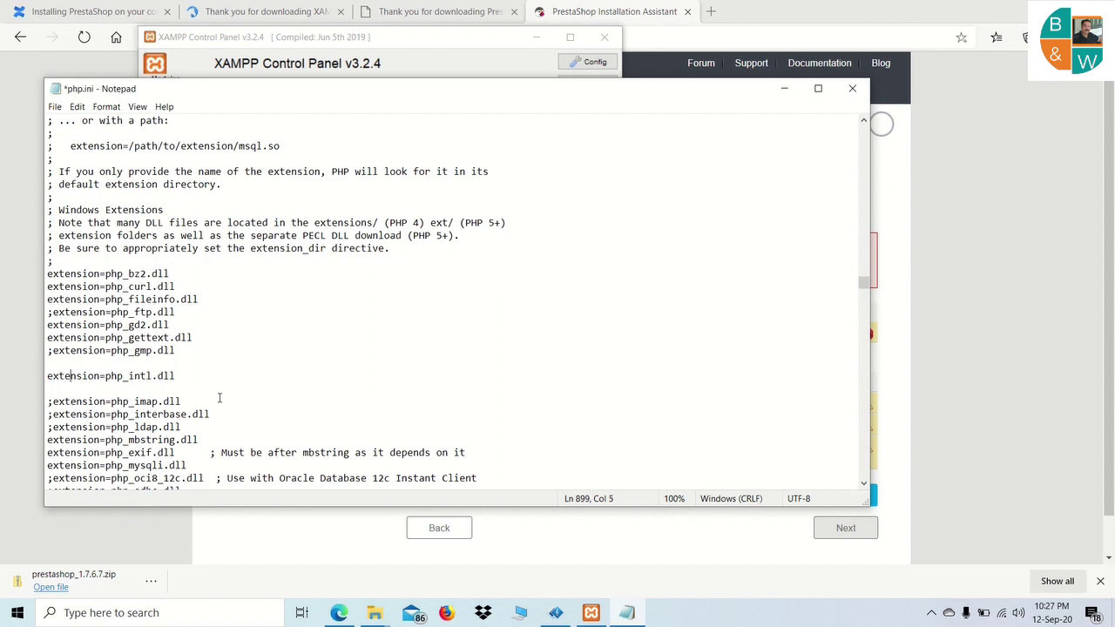
key(Right)
key(Right)
key(Right)
key(Right)
drag(117, 274, 123, 312)
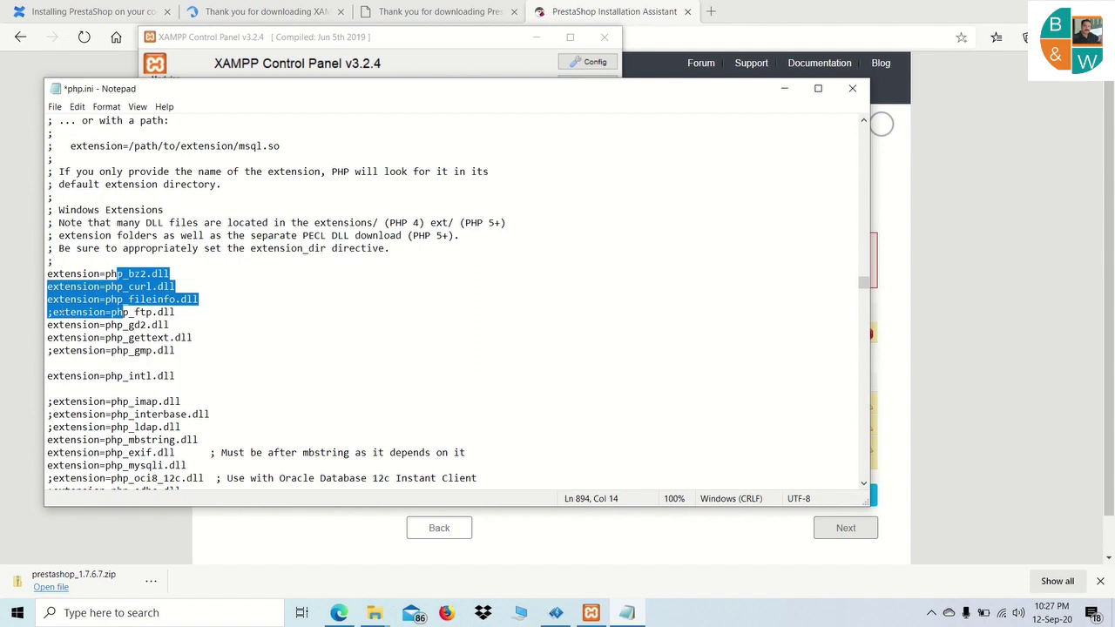
Step: Save and close php.ini, and restart the Apache module in the XAMPP Control Panel
click(54, 106)
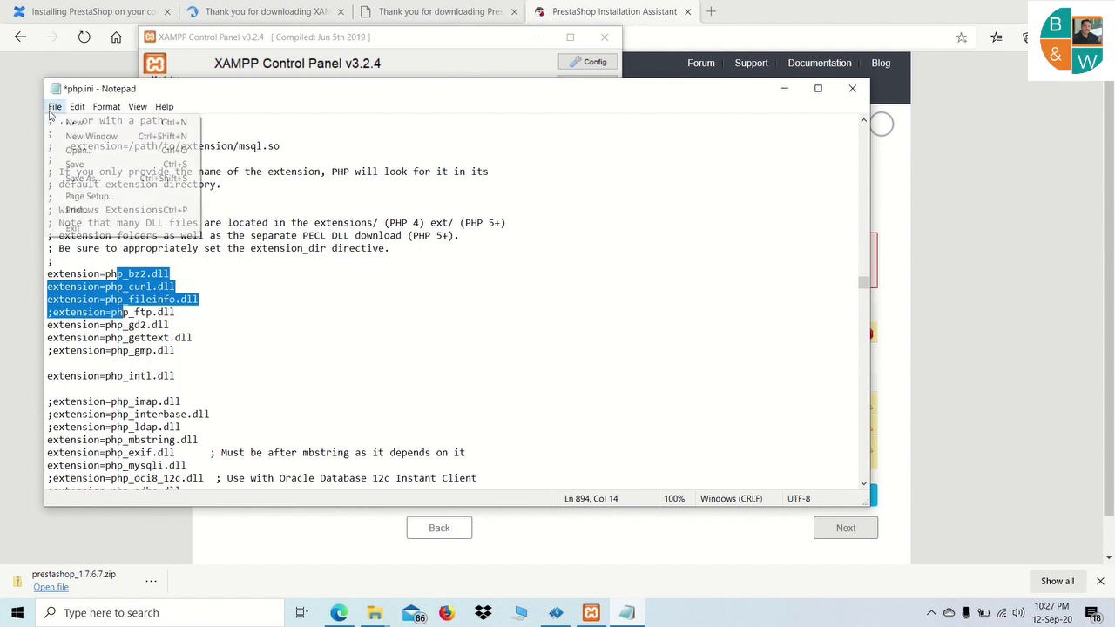
click(72, 164)
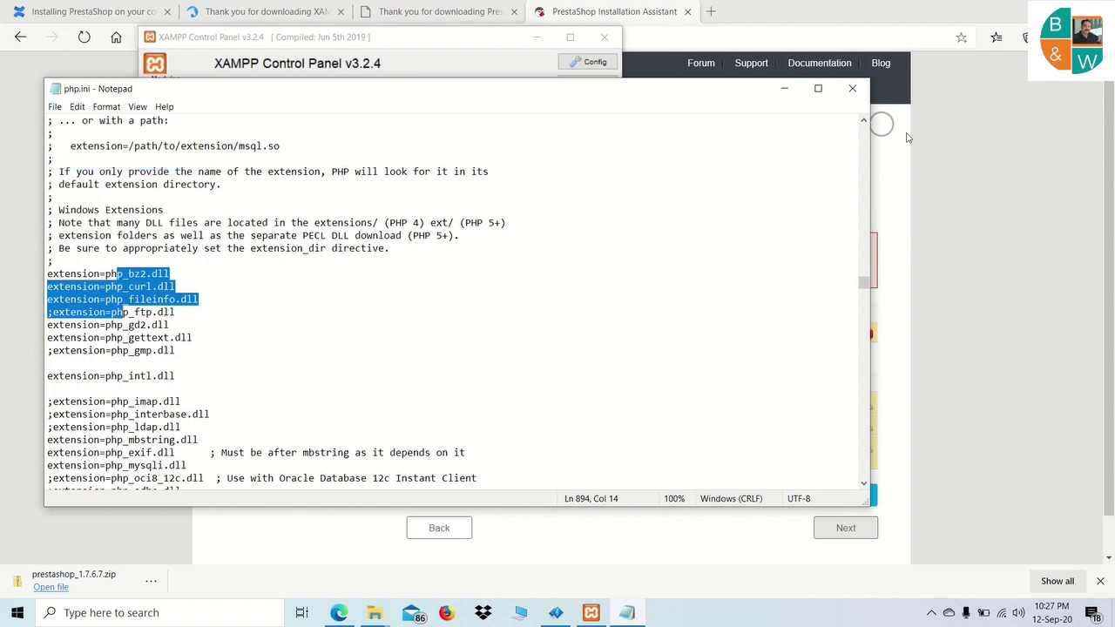
click(850, 89)
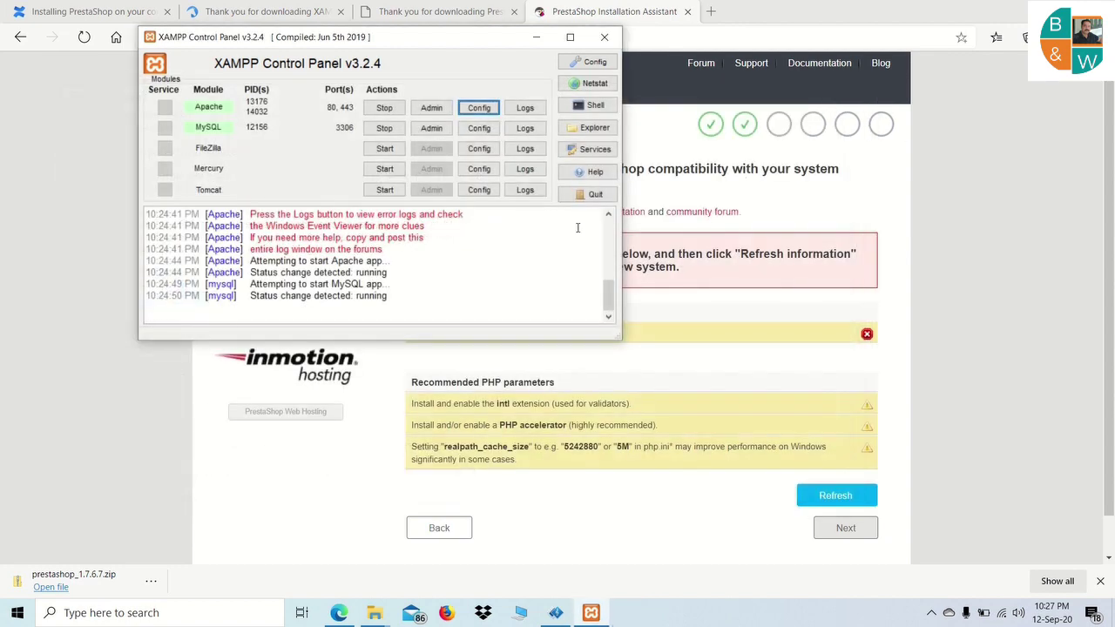
click(403, 112)
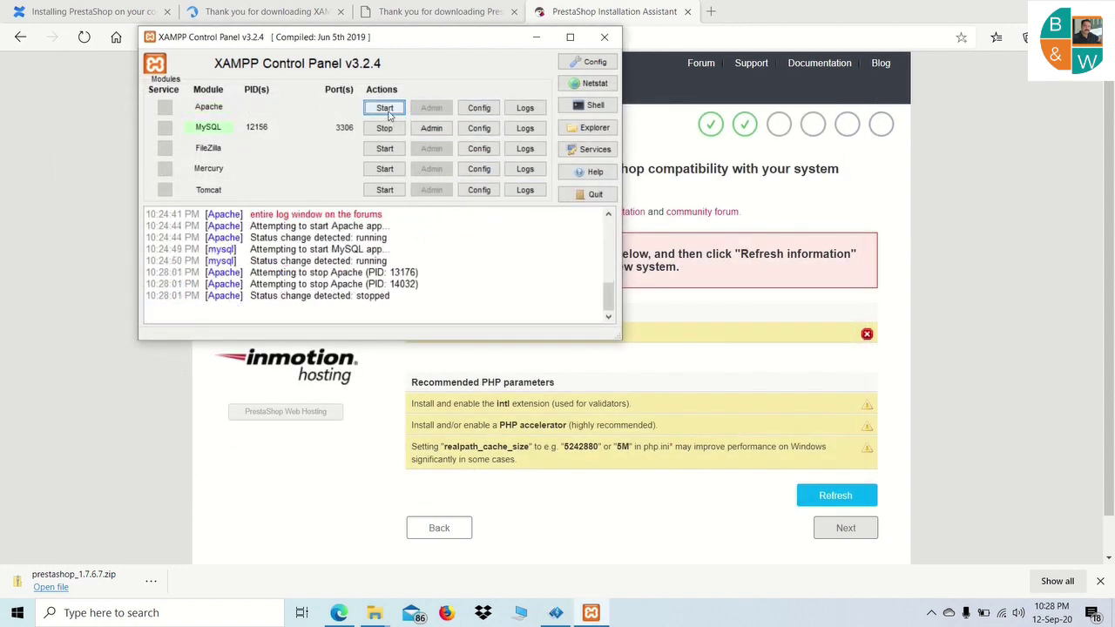
click(388, 112)
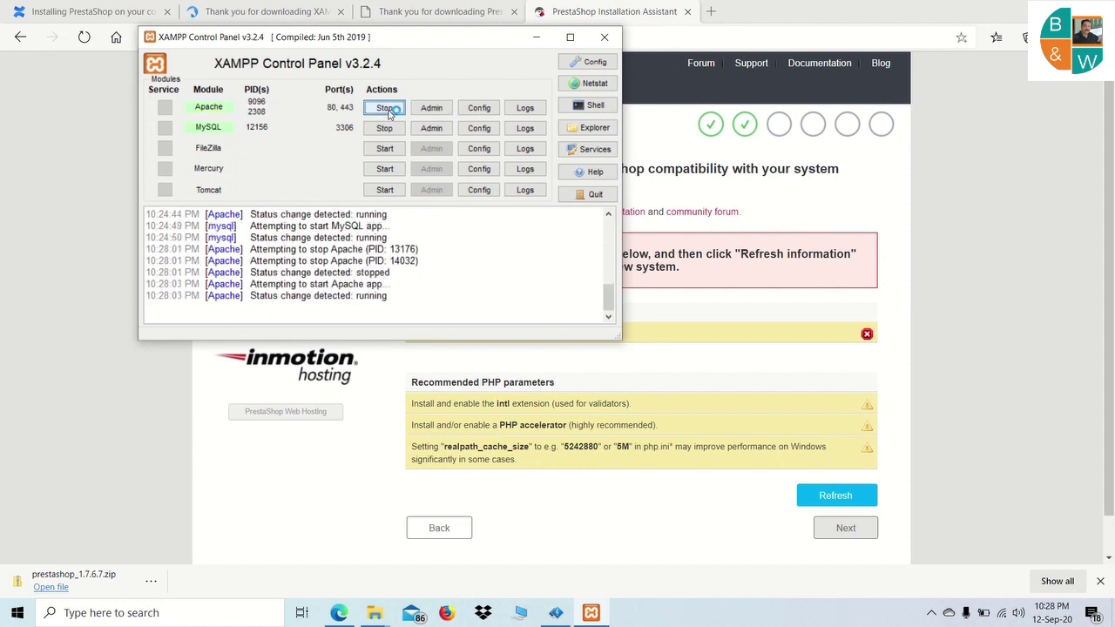
Step: Return to the PrestaShop installer in Edge, refresh the compatibility check and continue to the store information
click(345, 460)
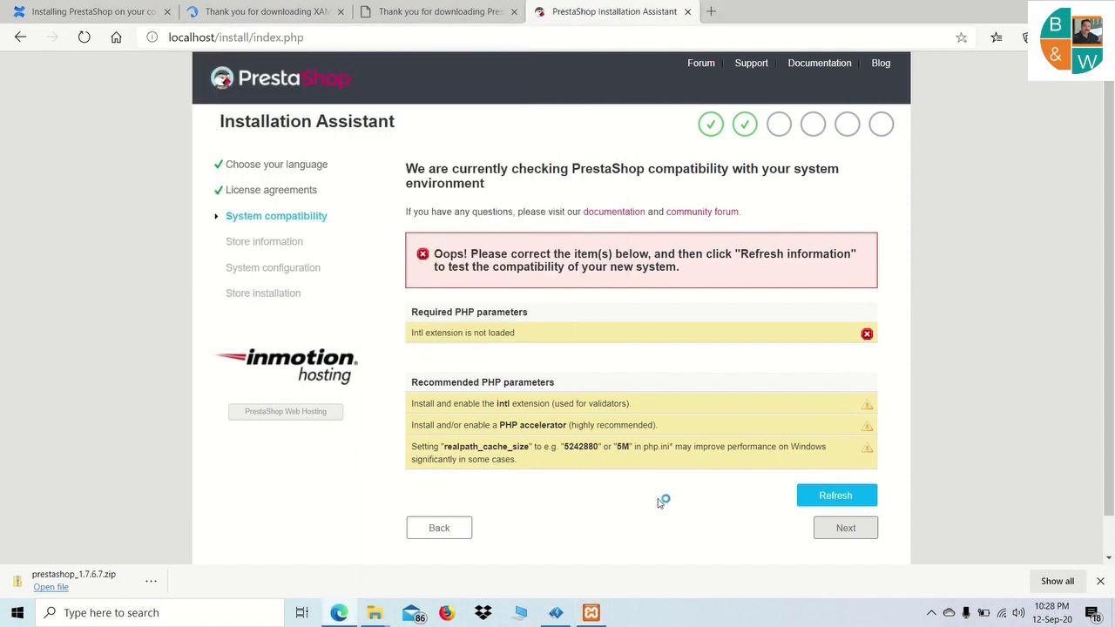
click(823, 502)
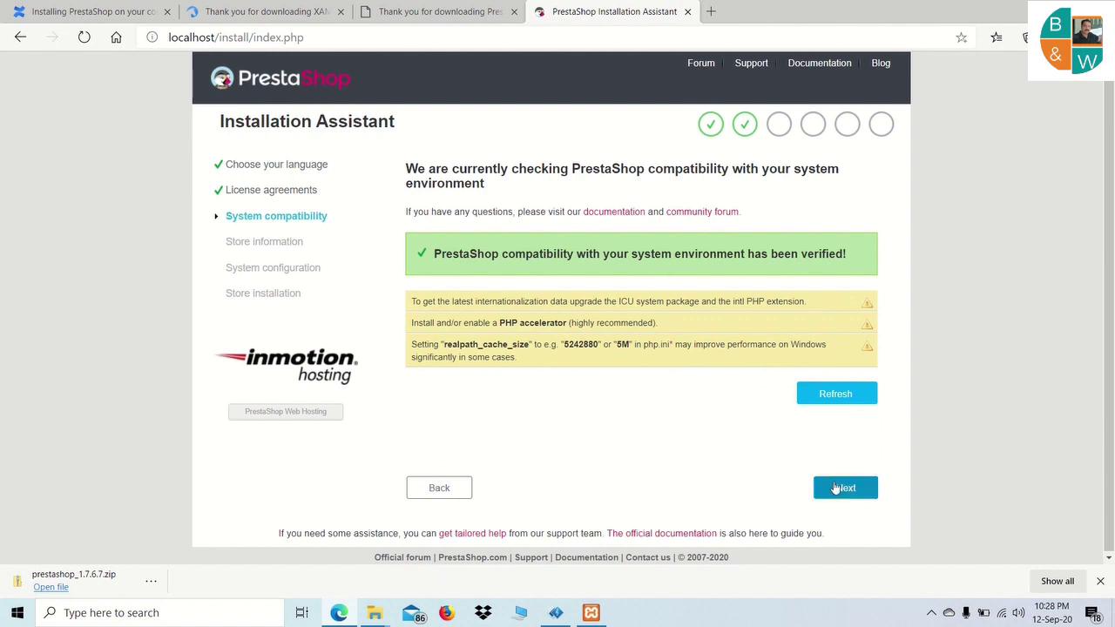
click(836, 490)
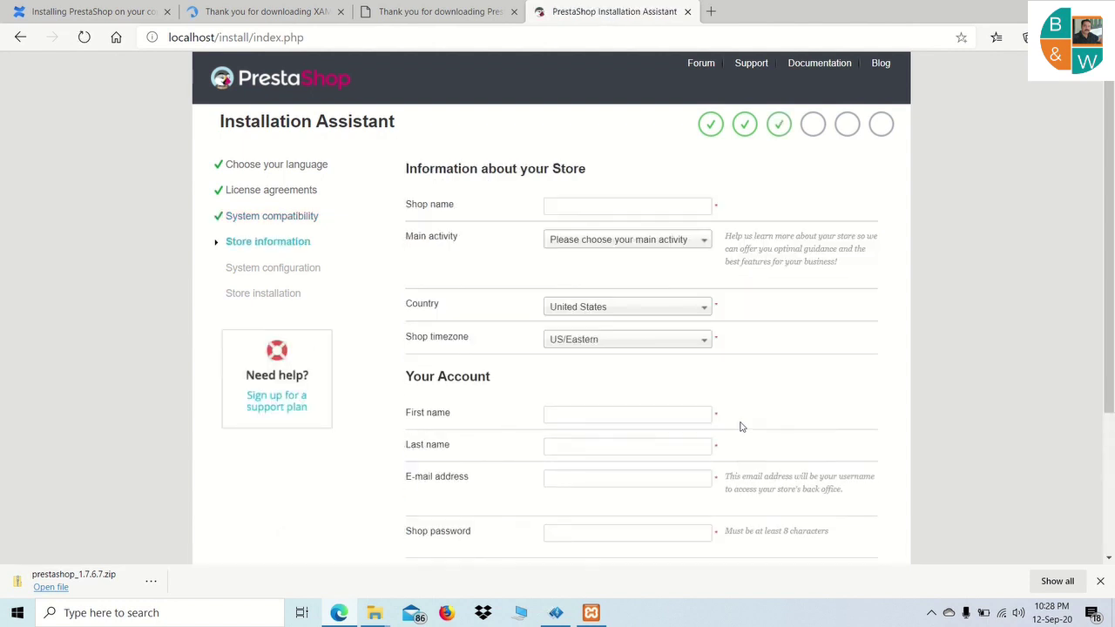
Step: Fill in the store details with shop name My Shop, main activity Beauty and Personal Care, and country India
click(564, 207)
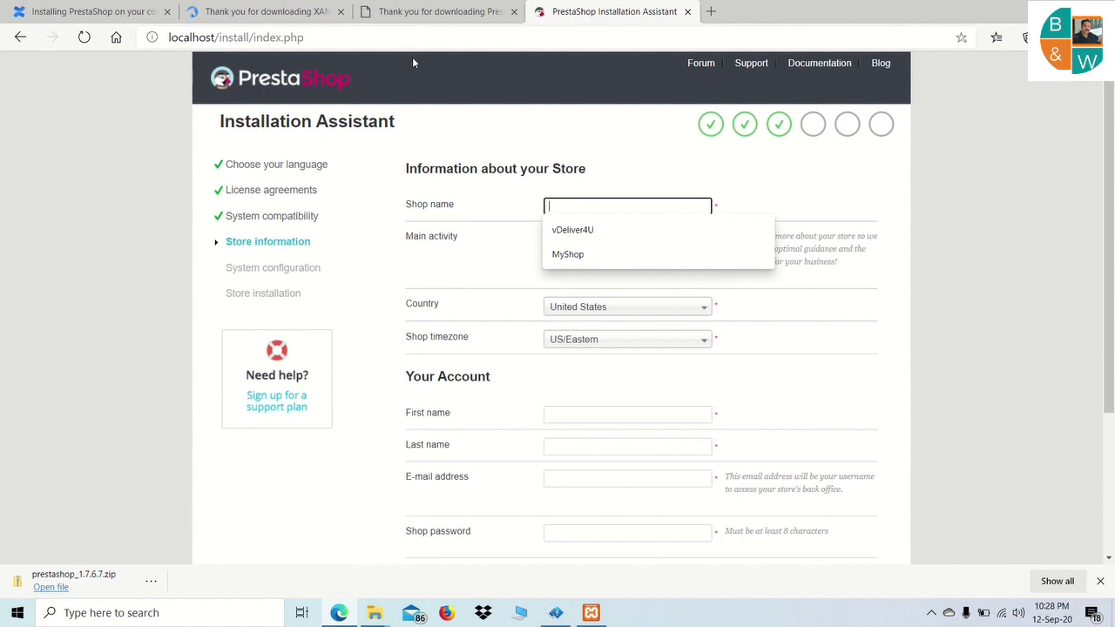
text(My )
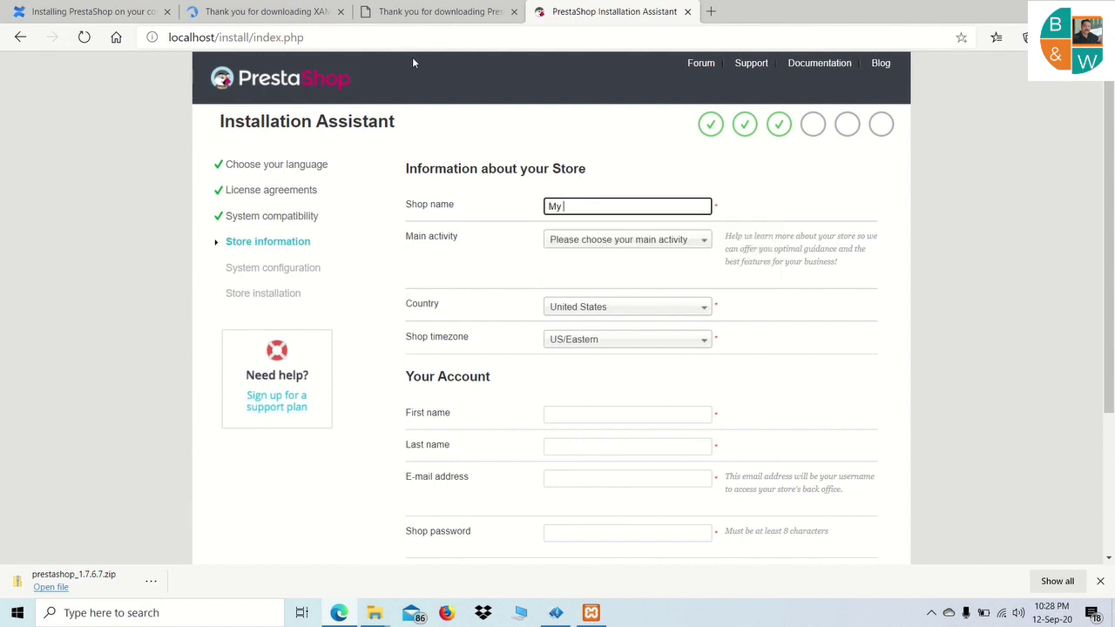
text(Shop)
click(704, 242)
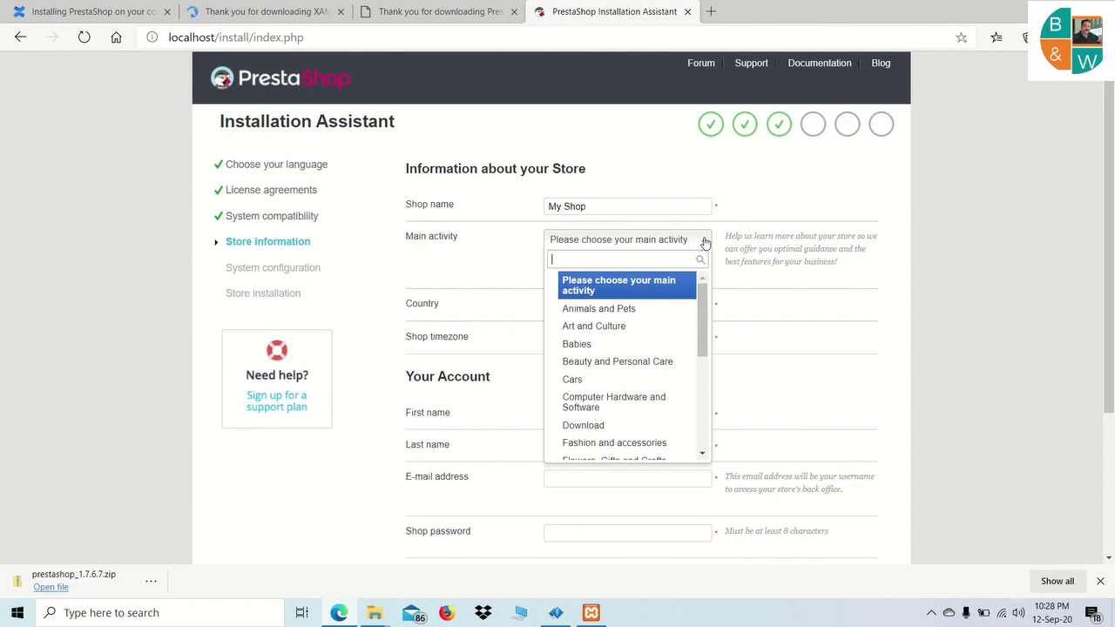
click(628, 366)
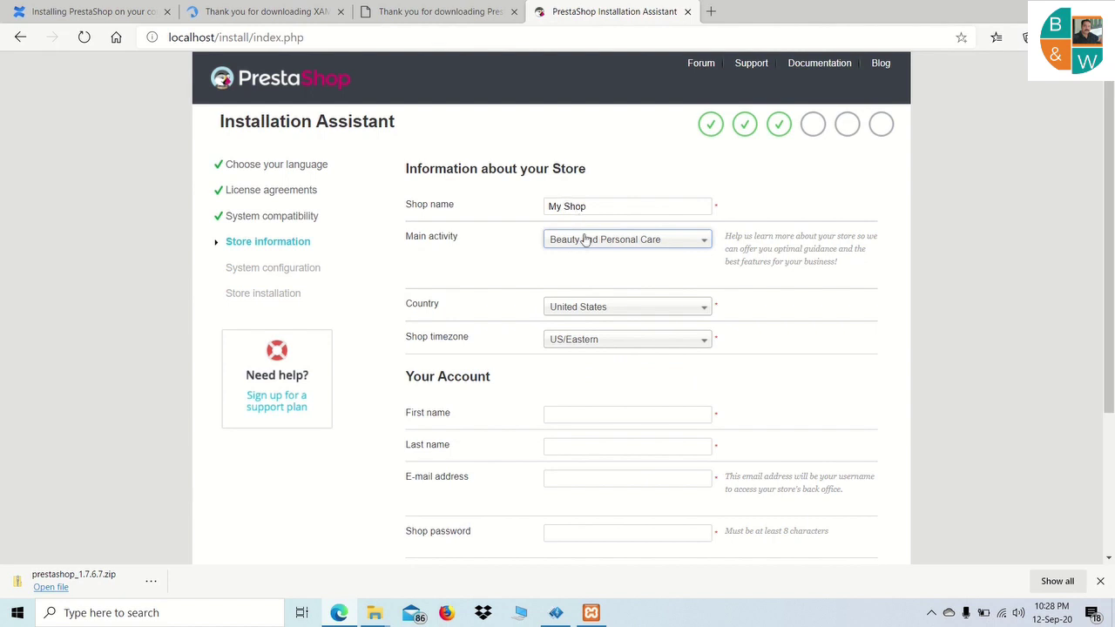
click(634, 310)
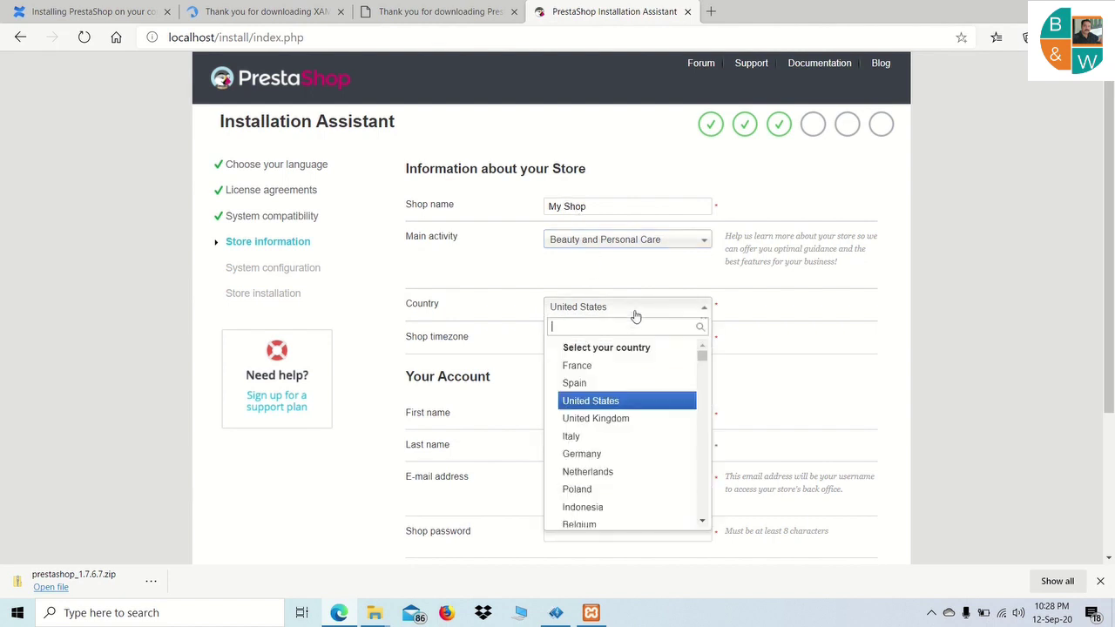
text(ind)
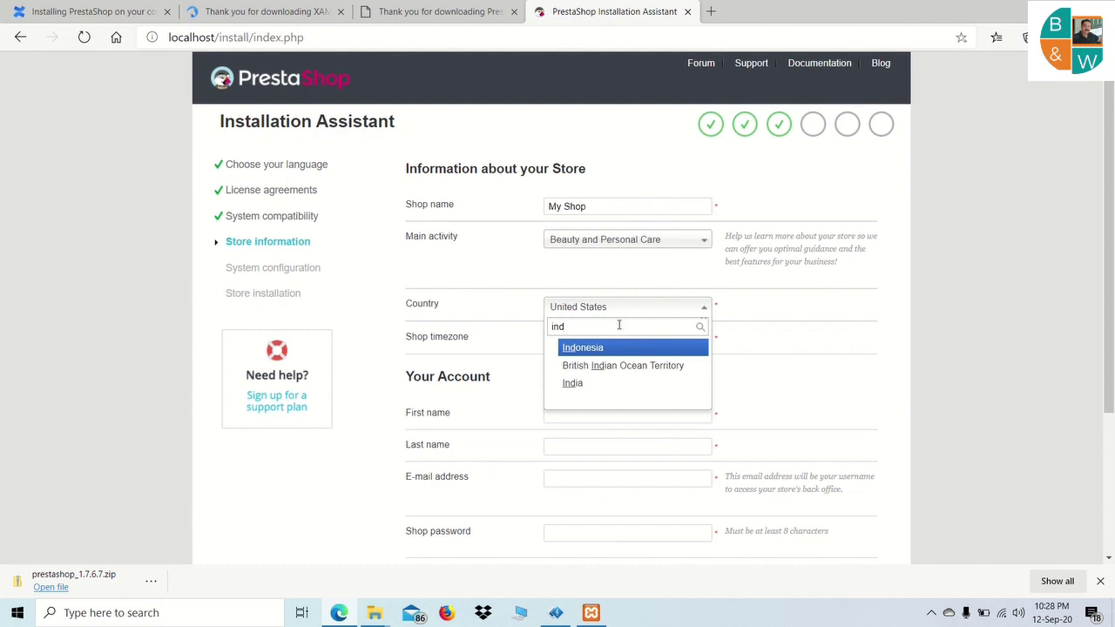
click(585, 386)
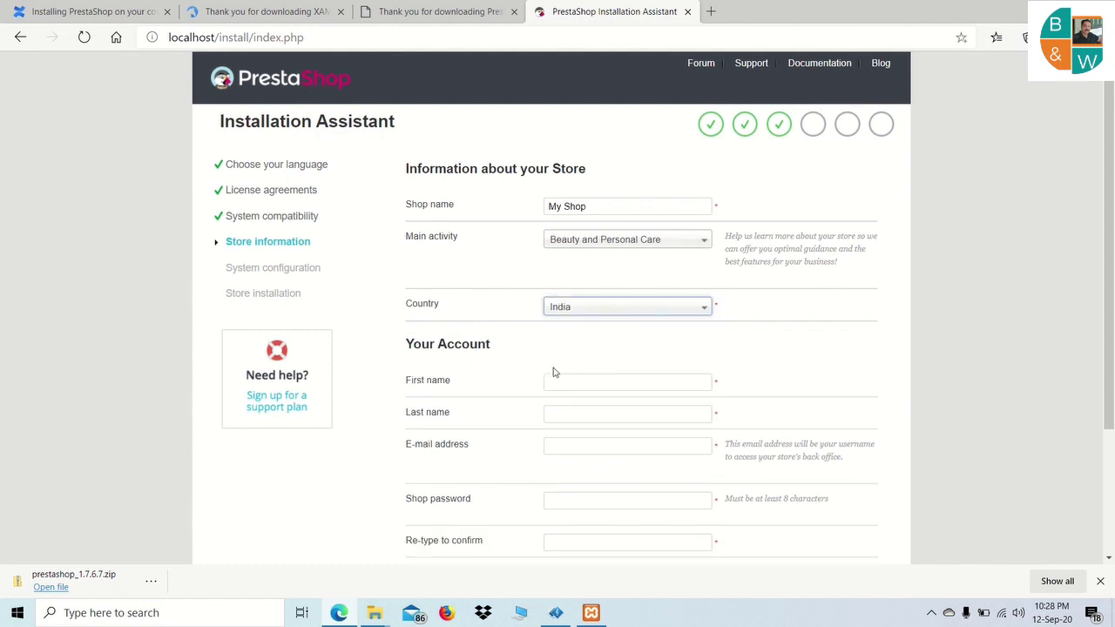
Step: Fill in the account's first name, last name and e-mail address from the saved autofill profile
click(559, 388)
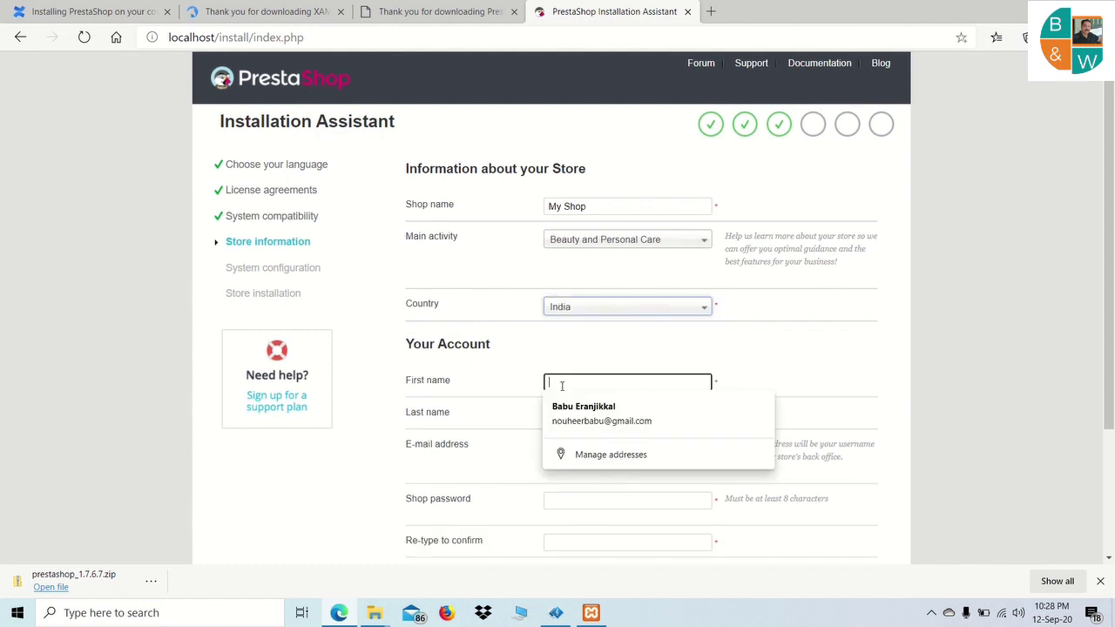
click(602, 411)
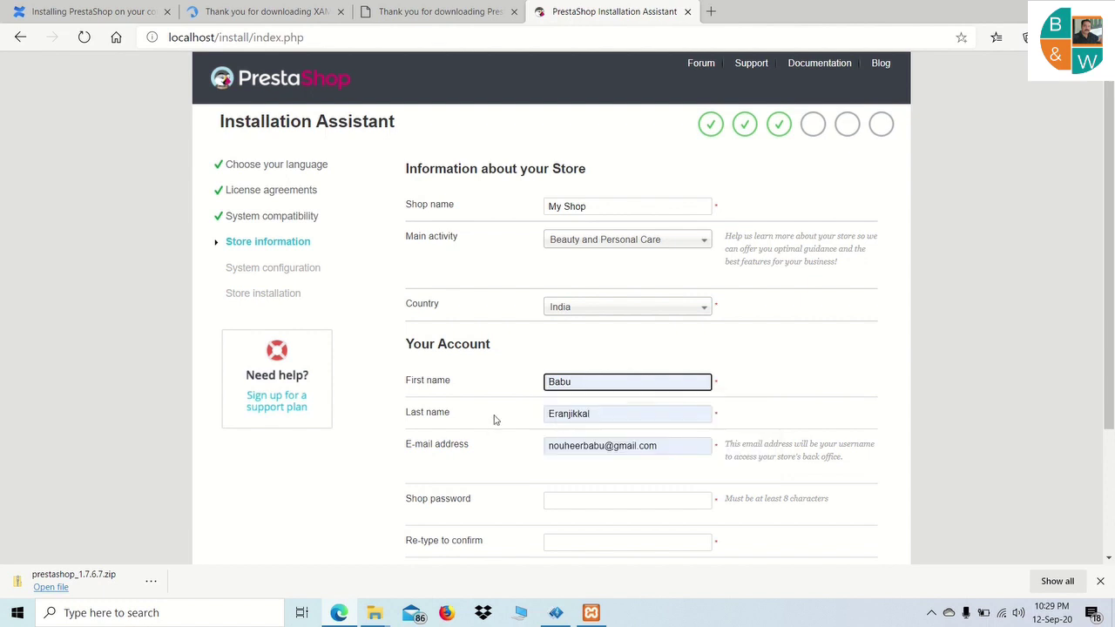
scroll(575, 407, down, 1)
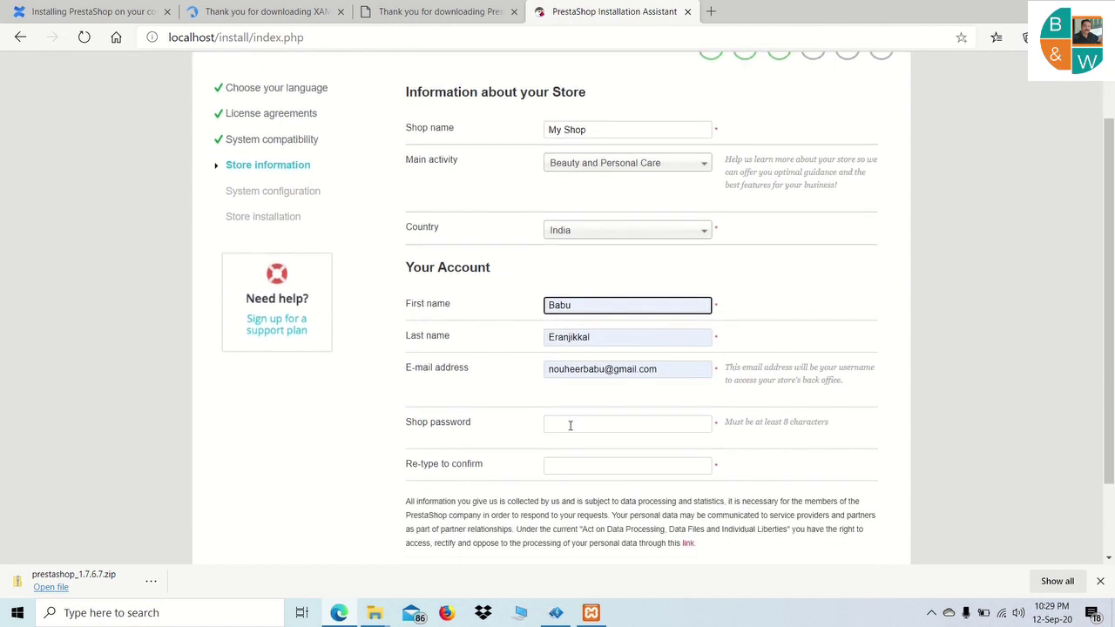
Step: Enter and re-type the shop password for the account, and continue to the system configuration
click(570, 423)
text(*****)
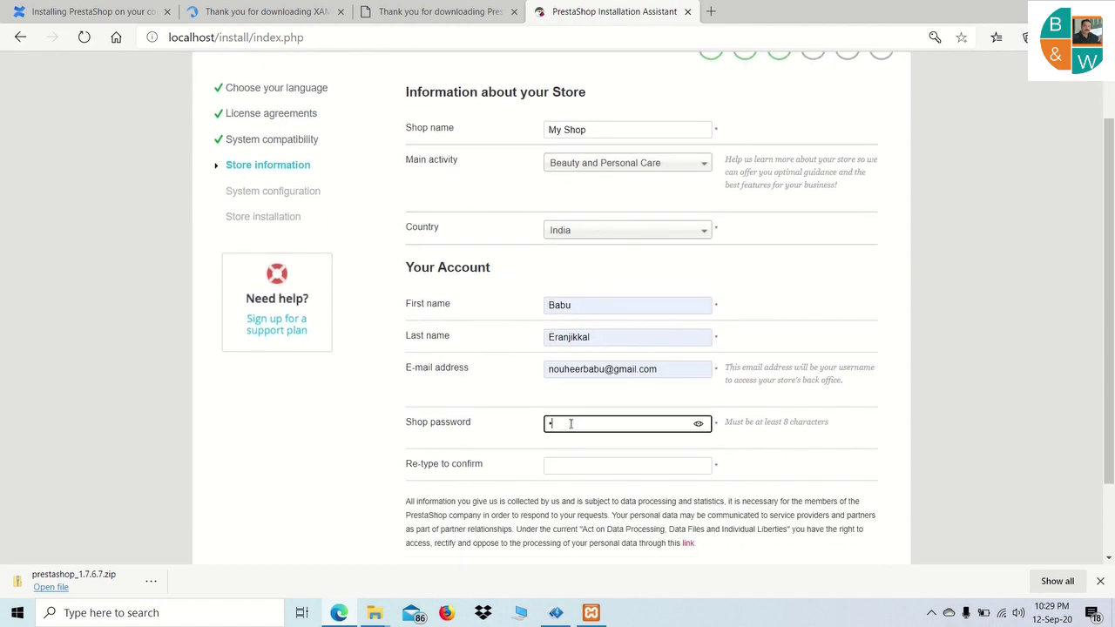
text(****)
click(555, 466)
text(*******)
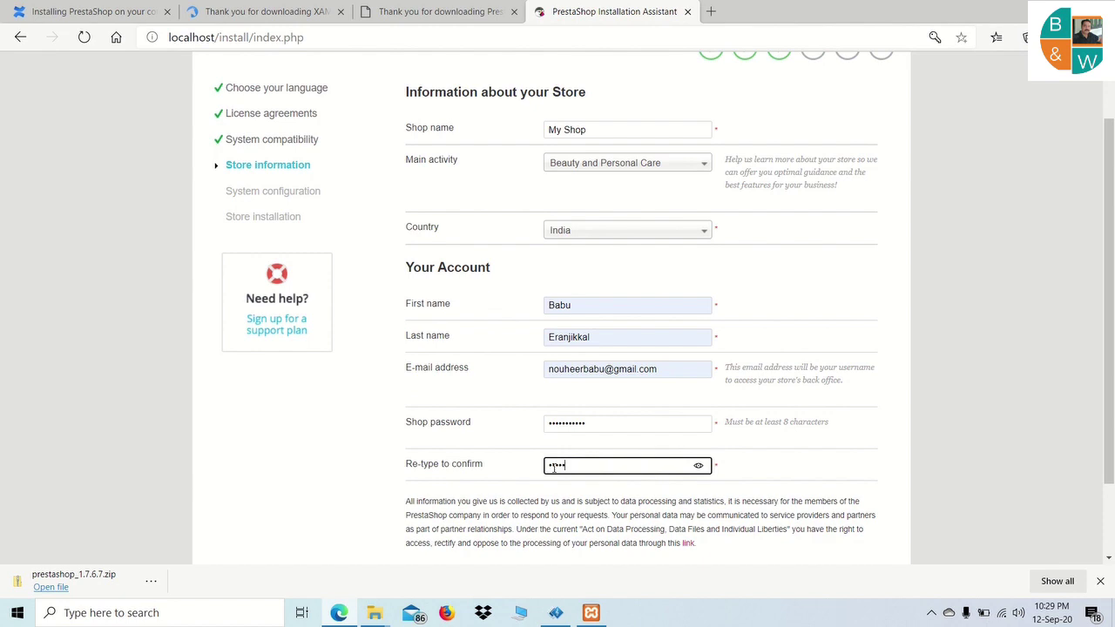
text(****)
scroll(653, 392, down, 2)
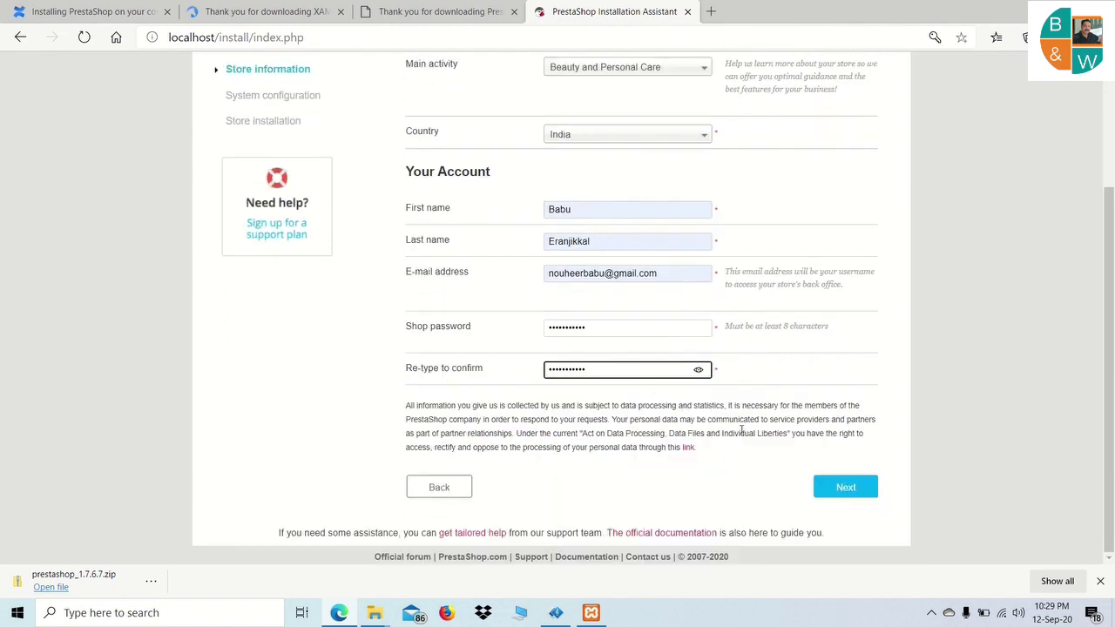
click(856, 488)
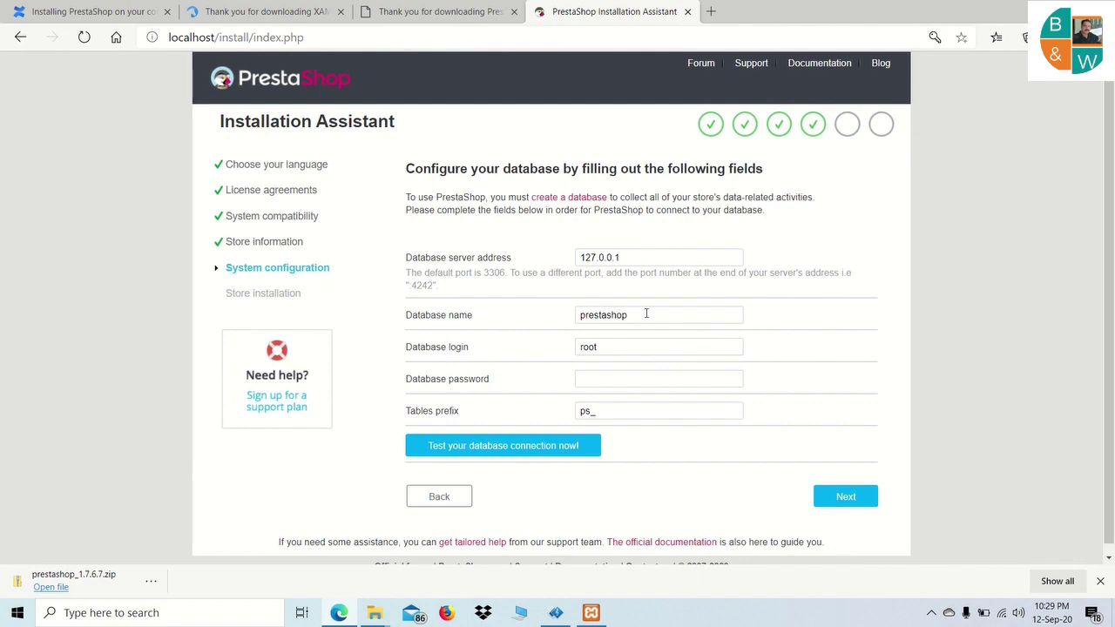
Step: Switch to the XAMPP Control Panel, open phpMyAdmin for the MySQL module and show its databases page
mouse_move(599, 615)
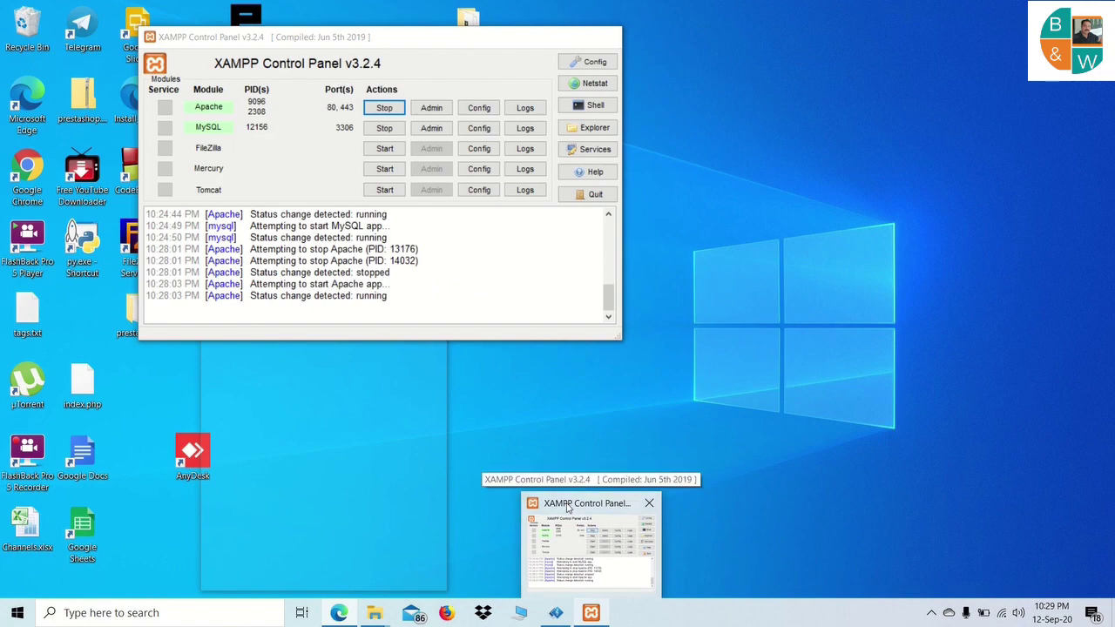
click(567, 505)
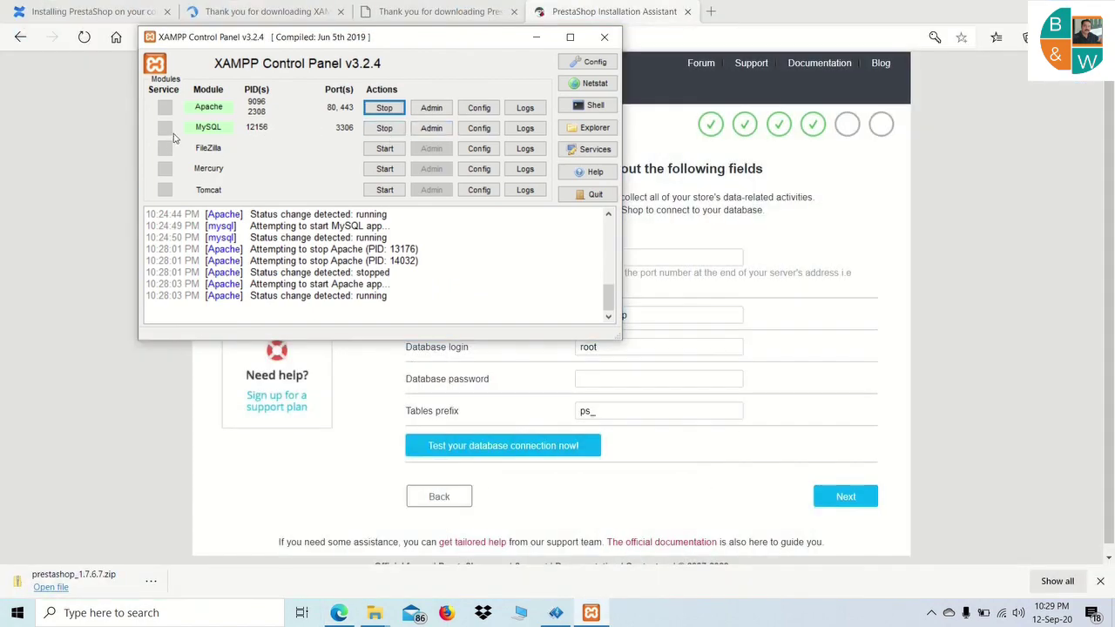
click(416, 133)
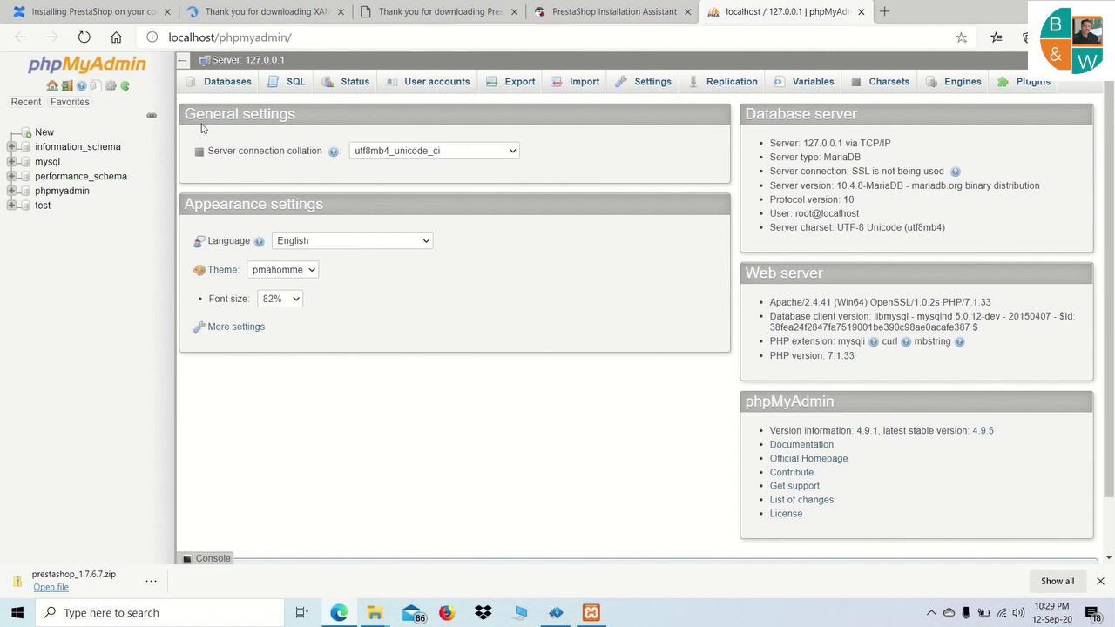
click(224, 83)
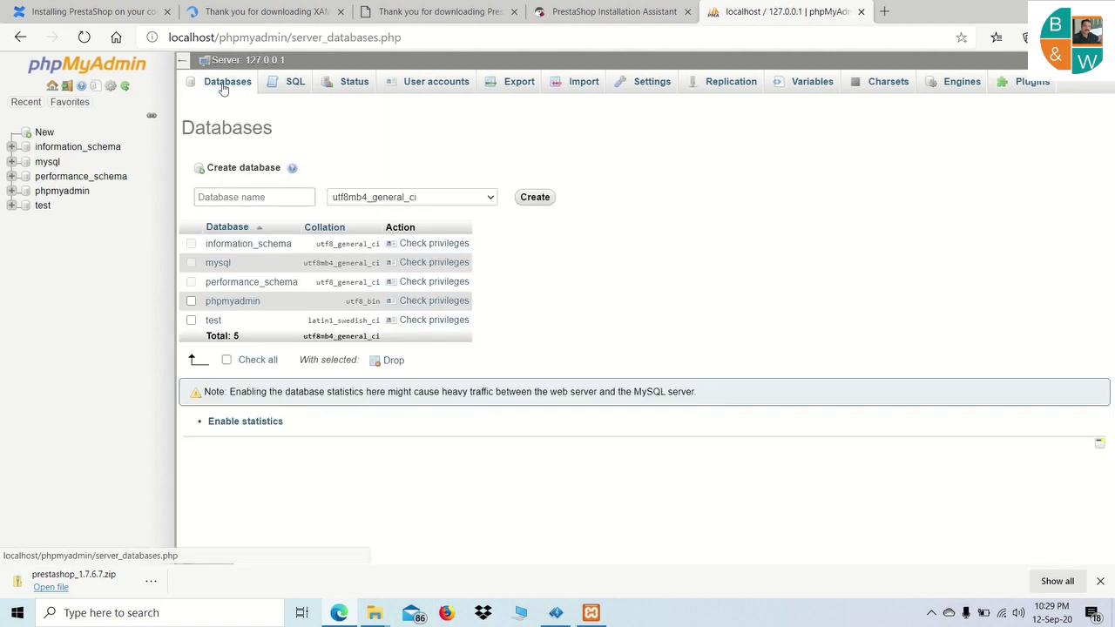
Step: Create a new database named Beautyshop in phpMyAdmin
click(245, 198)
click(244, 197)
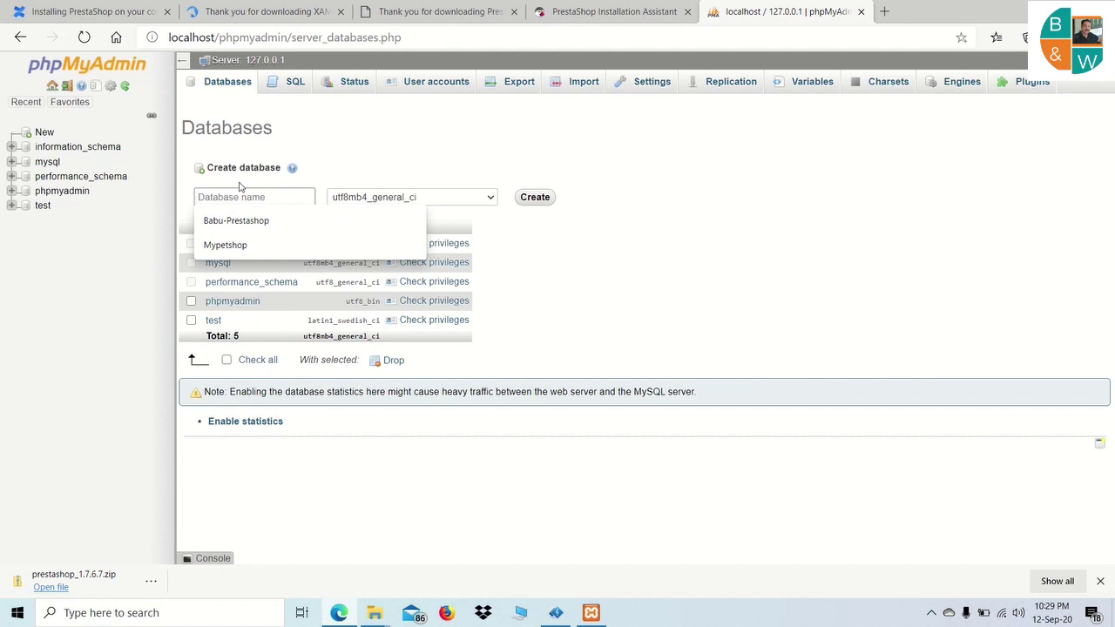
text(Bea)
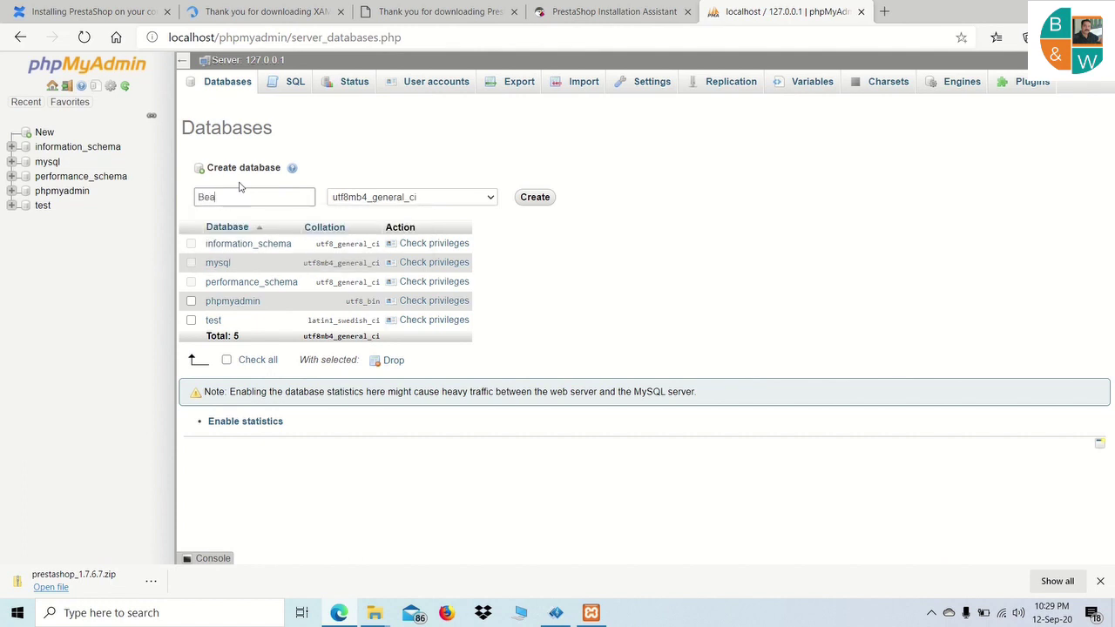
text(utyshop)
right_click(237, 198)
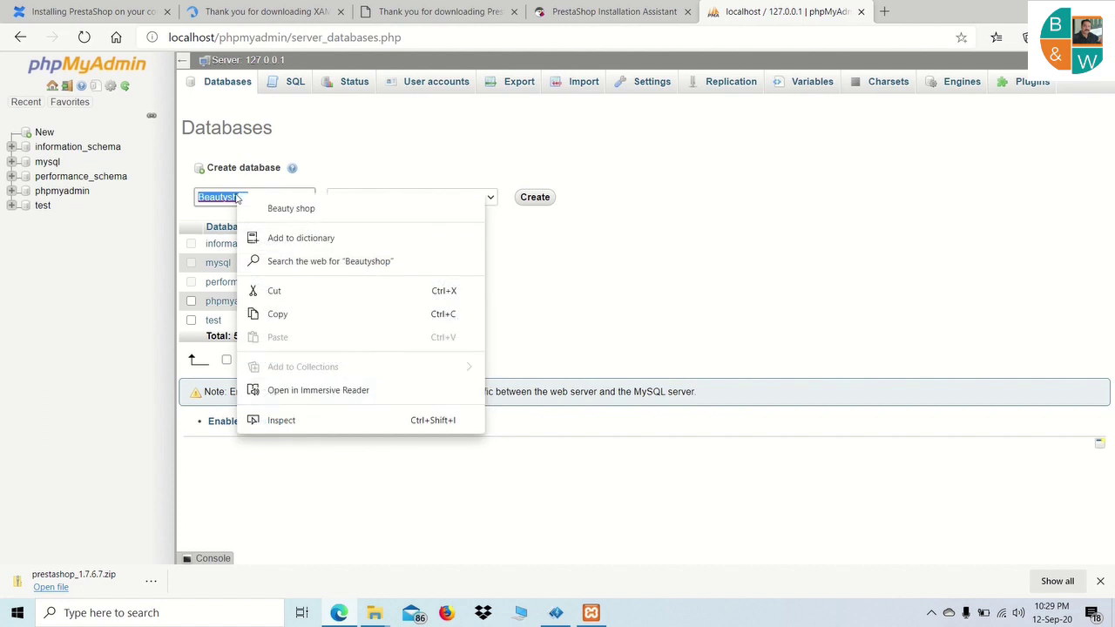
key(Escape)
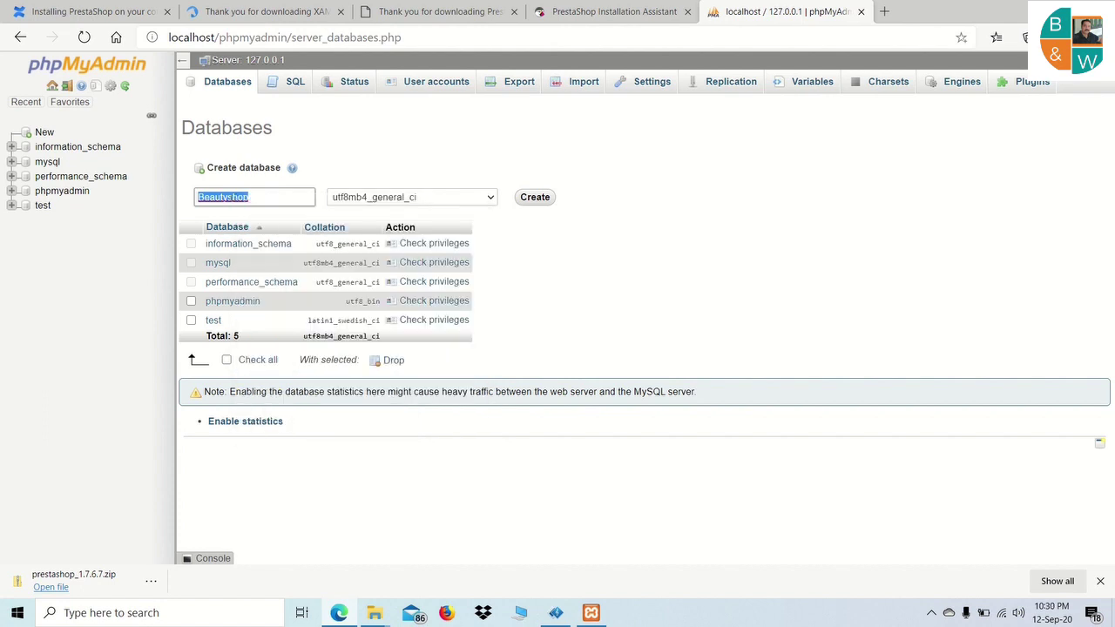
click(524, 205)
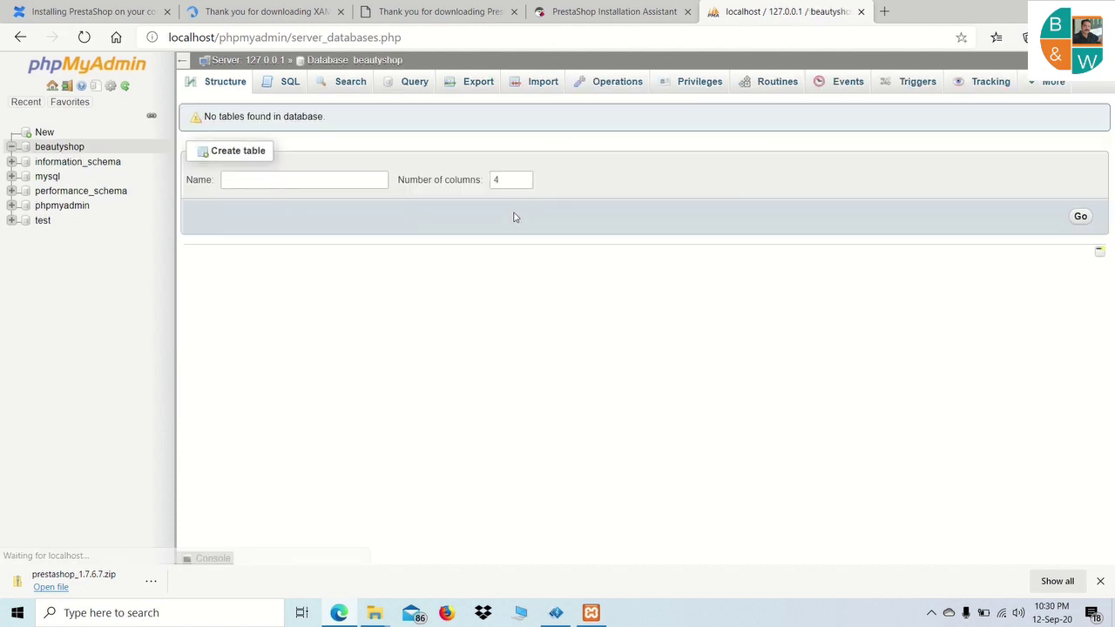
Step: Return to the PrestaShop installer, set the database name to beautyshop and test the database connection
key(ctrl+shift+Tab)
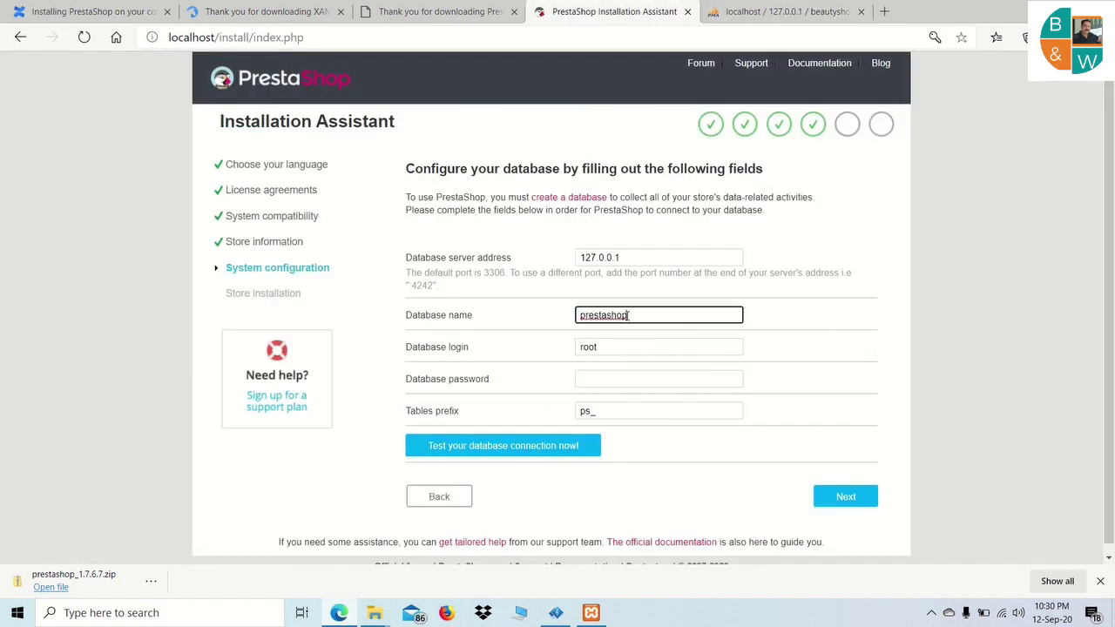
drag(629, 315, 533, 311)
text(beautyshop)
click(508, 449)
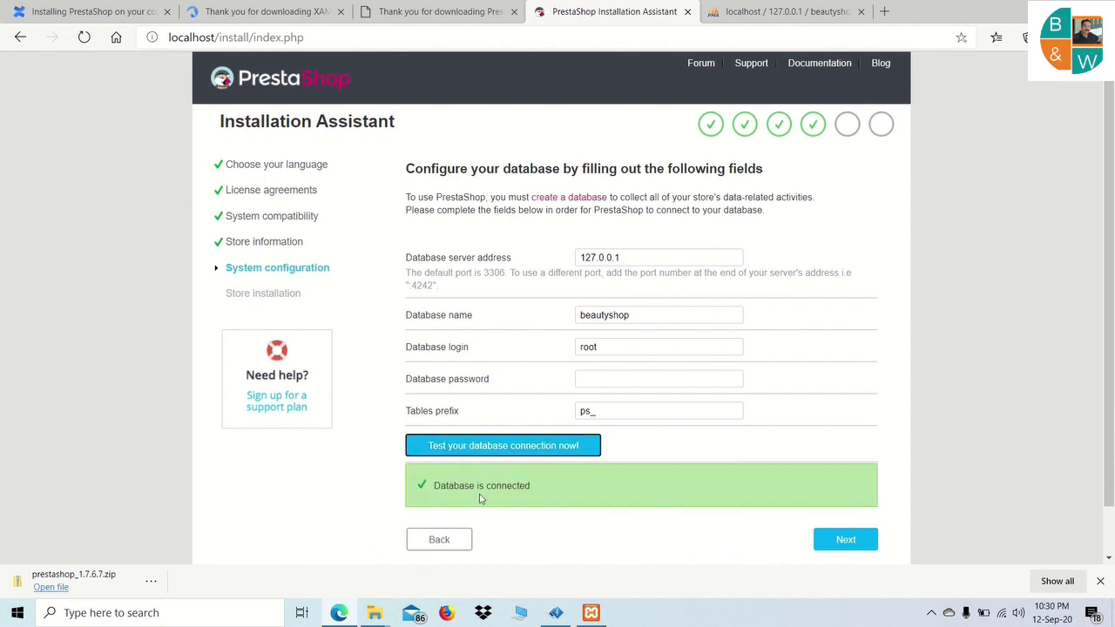
Step: Start the store installation and close the phpMyAdmin page while it runs
click(846, 540)
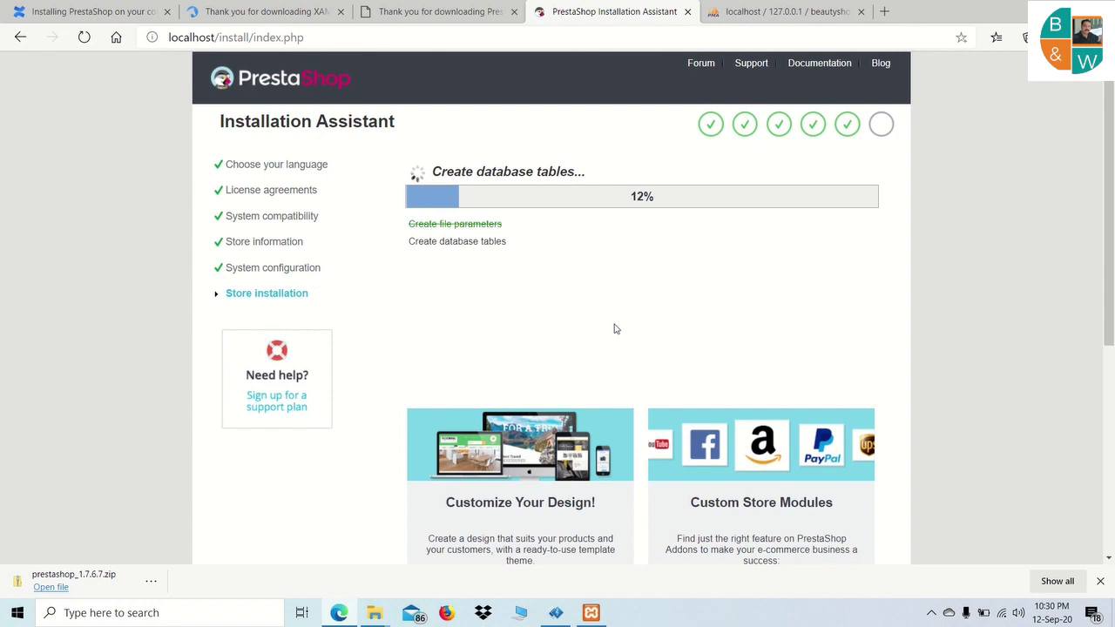
click(788, 11)
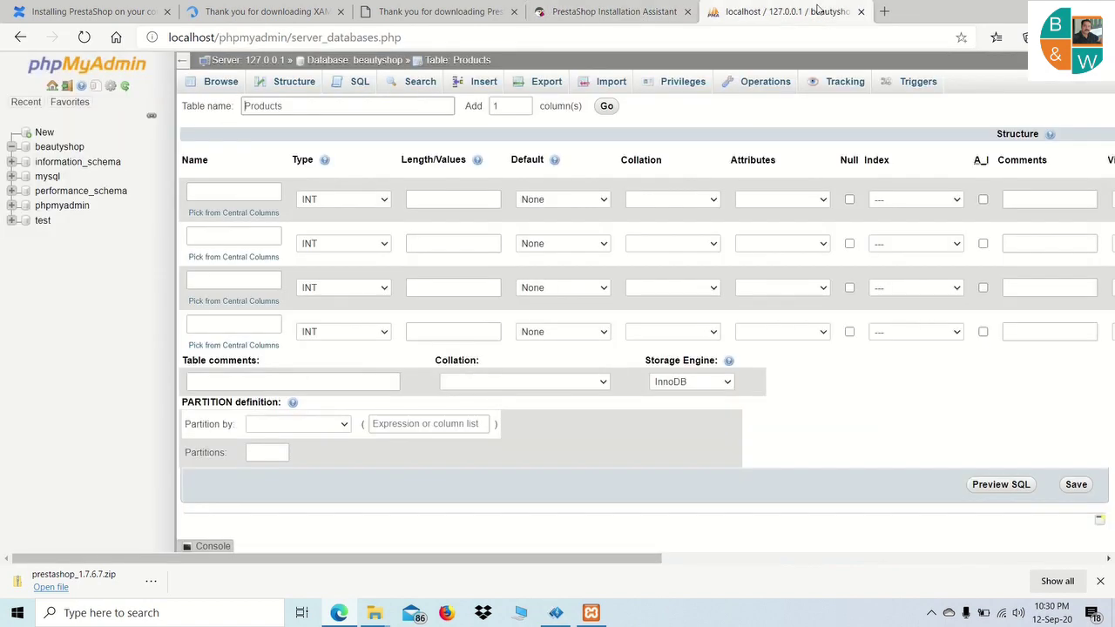
click(860, 11)
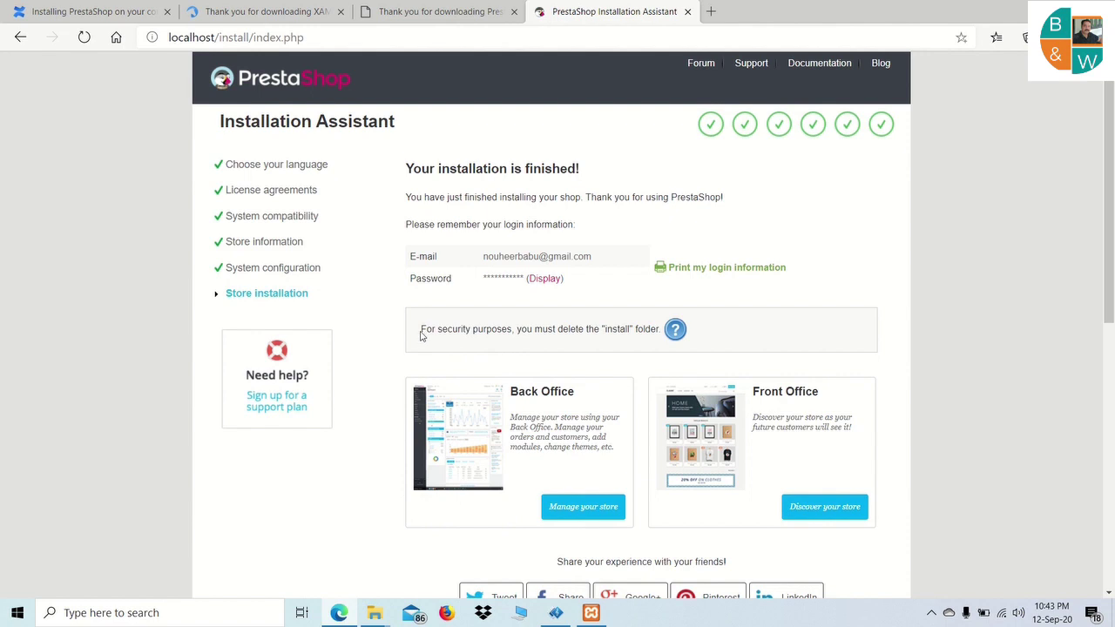
Step: Read the note about deleting the install folder, and look for that folder in xampp's htdocs directory in File Explorer
drag(421, 333, 659, 344)
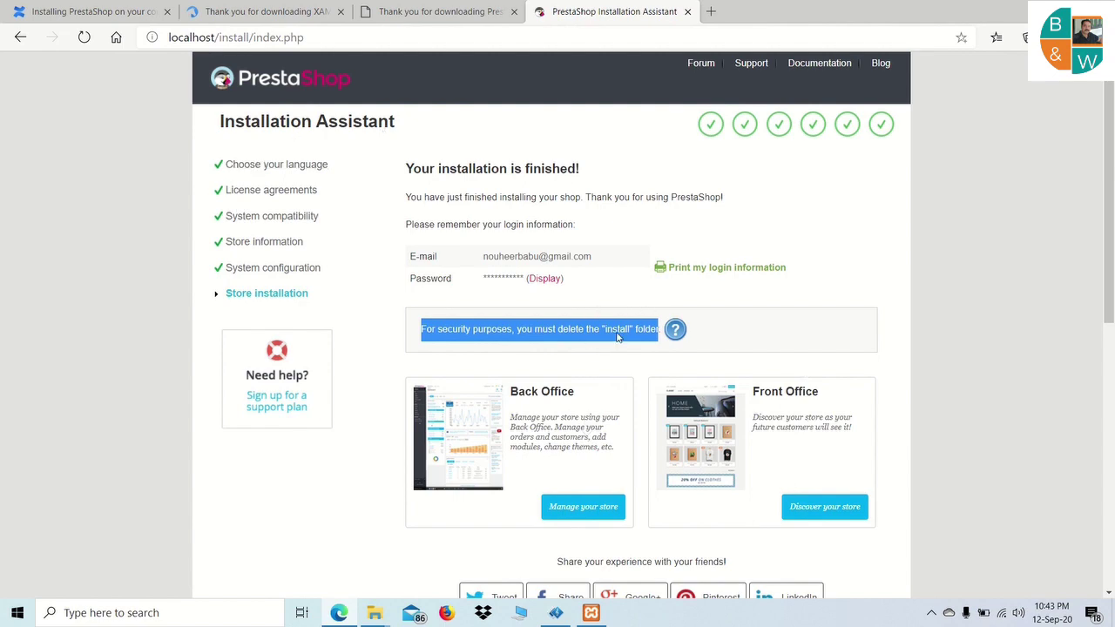
mouse_move(389, 616)
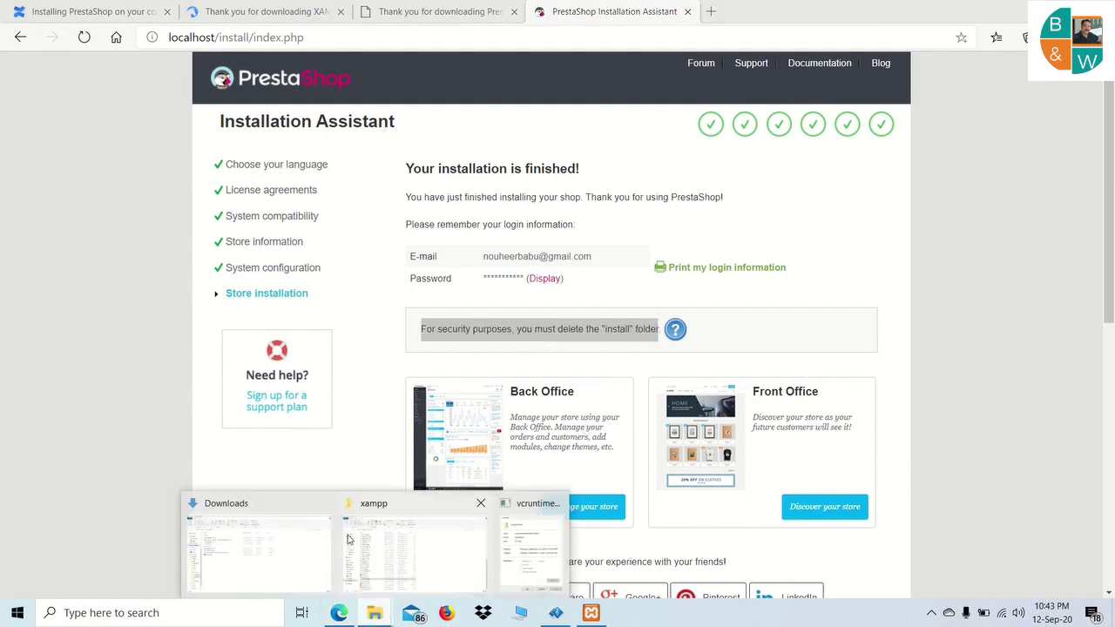
click(398, 518)
scroll(199, 422, up, 8)
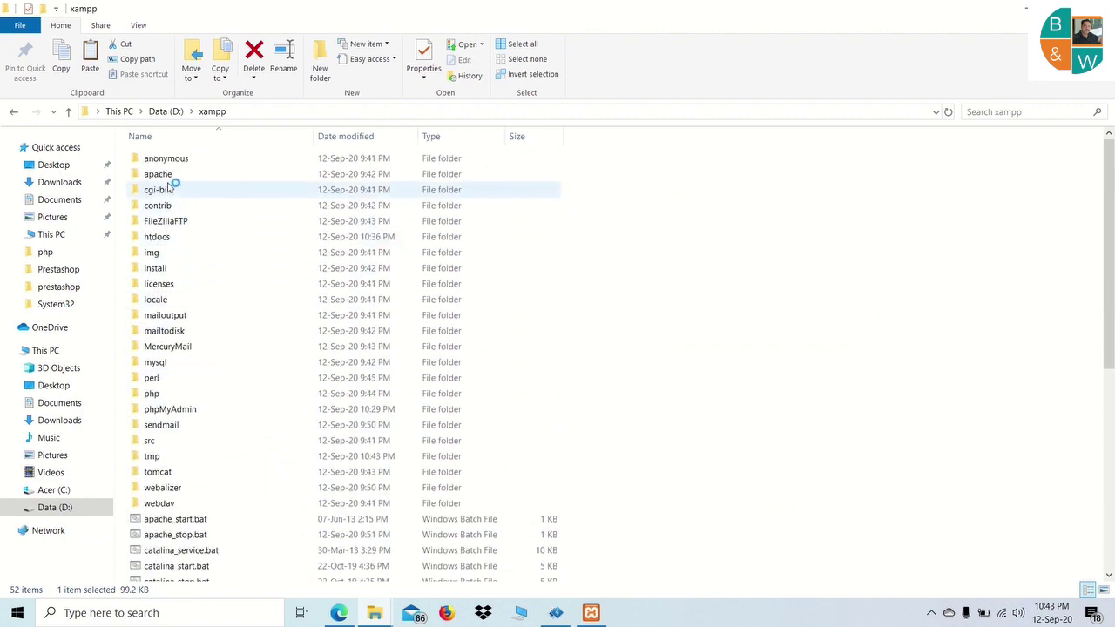
double_click(157, 236)
click(170, 338)
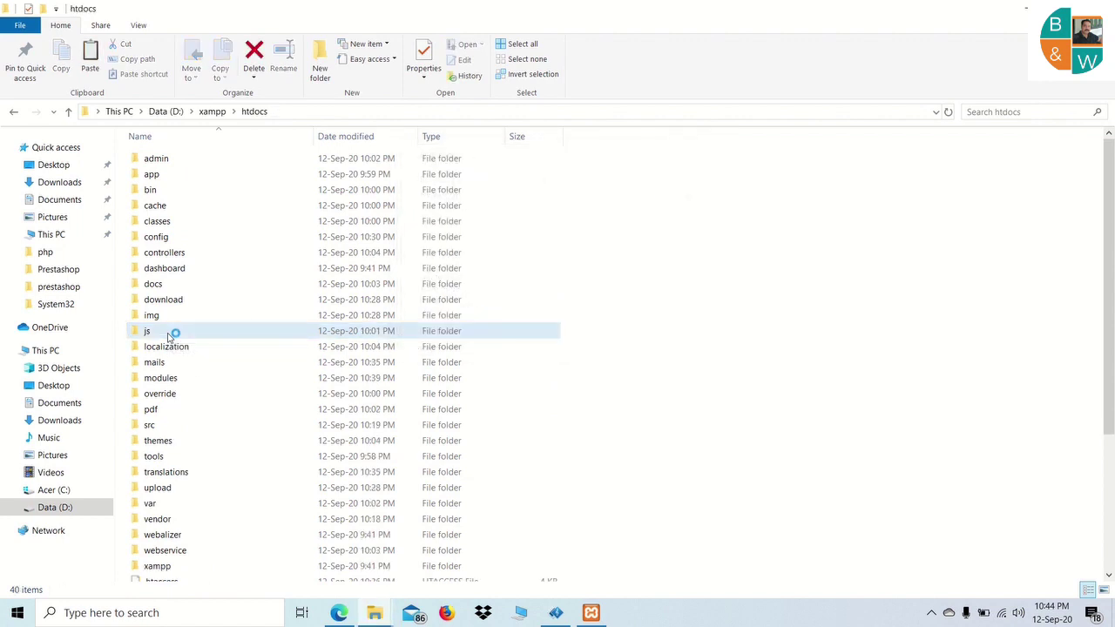
scroll(229, 388, down, 4)
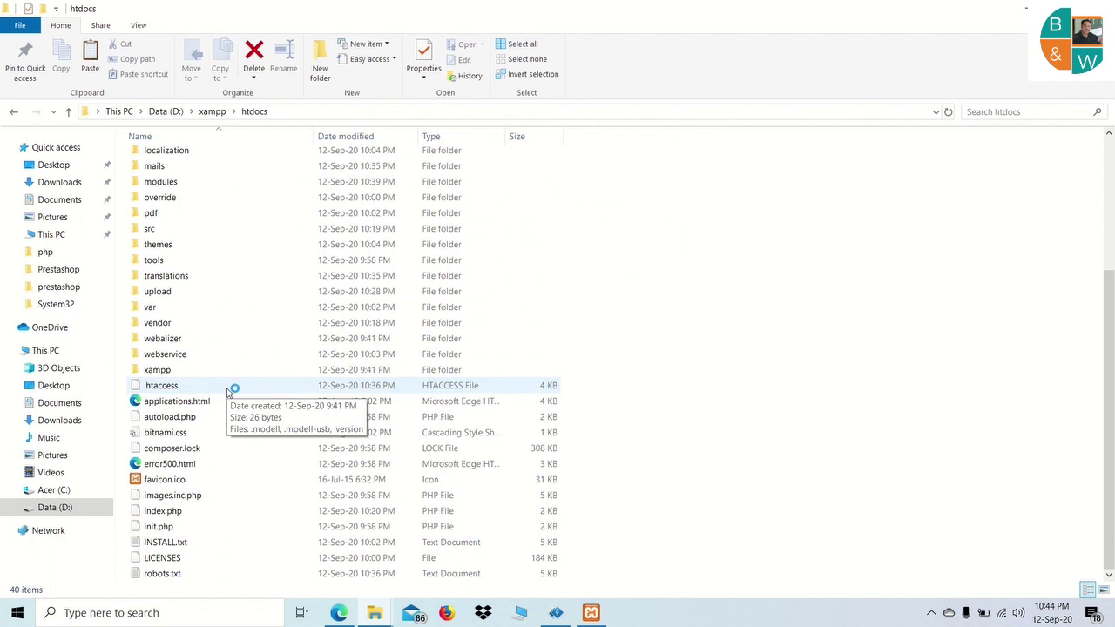
double_click(235, 369)
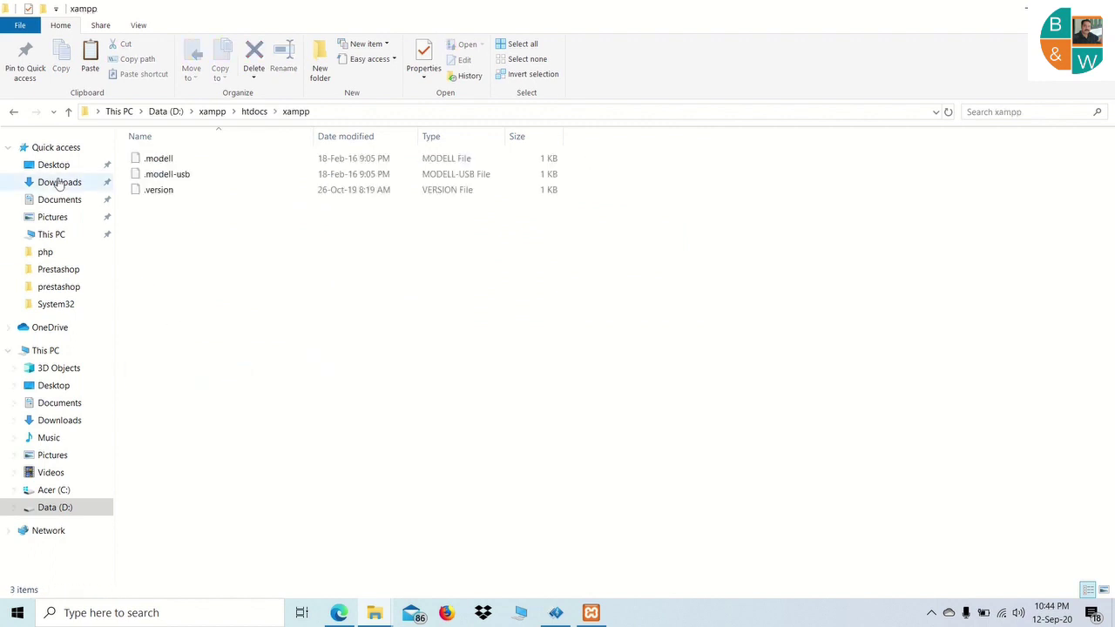
click(16, 112)
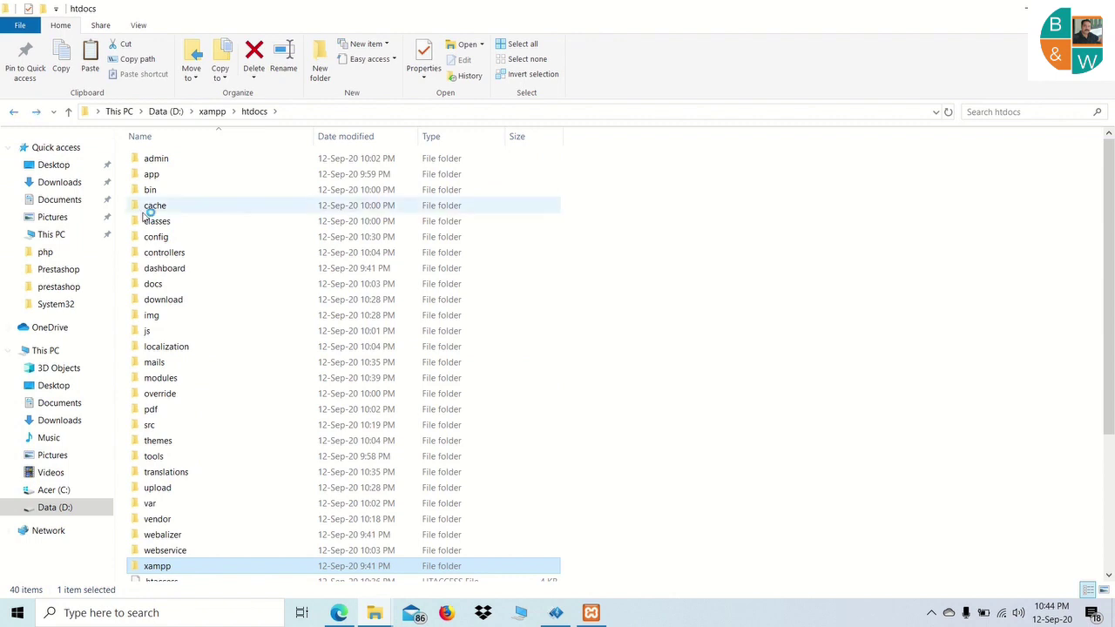
scroll(294, 352, down, 4)
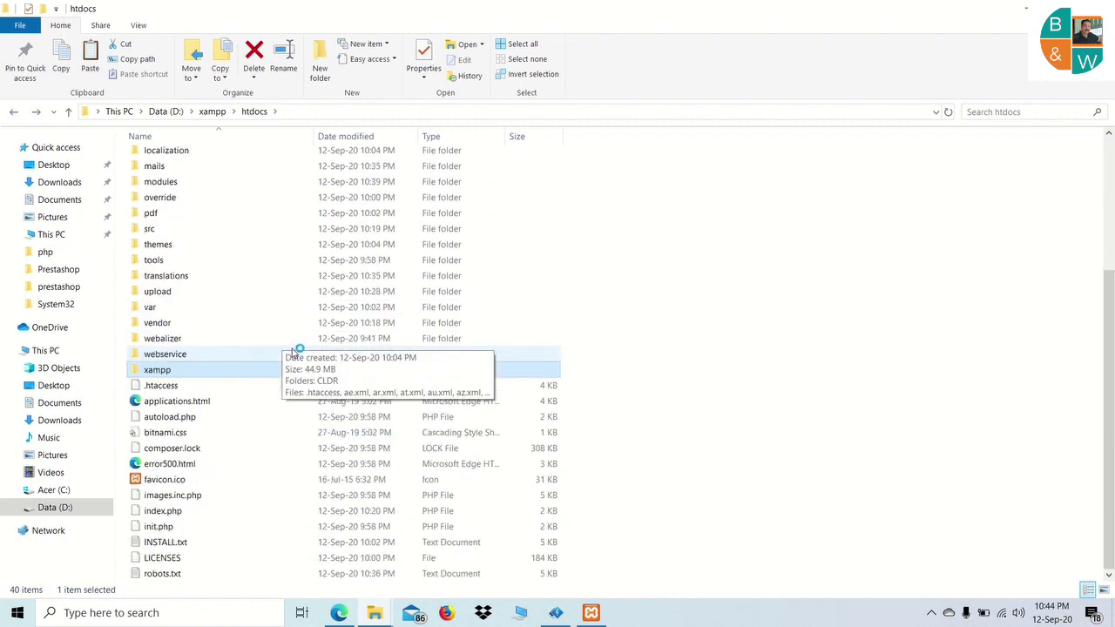
Step: Return to the finished installer in Edge and open the shop's front office
click(339, 615)
click(607, 299)
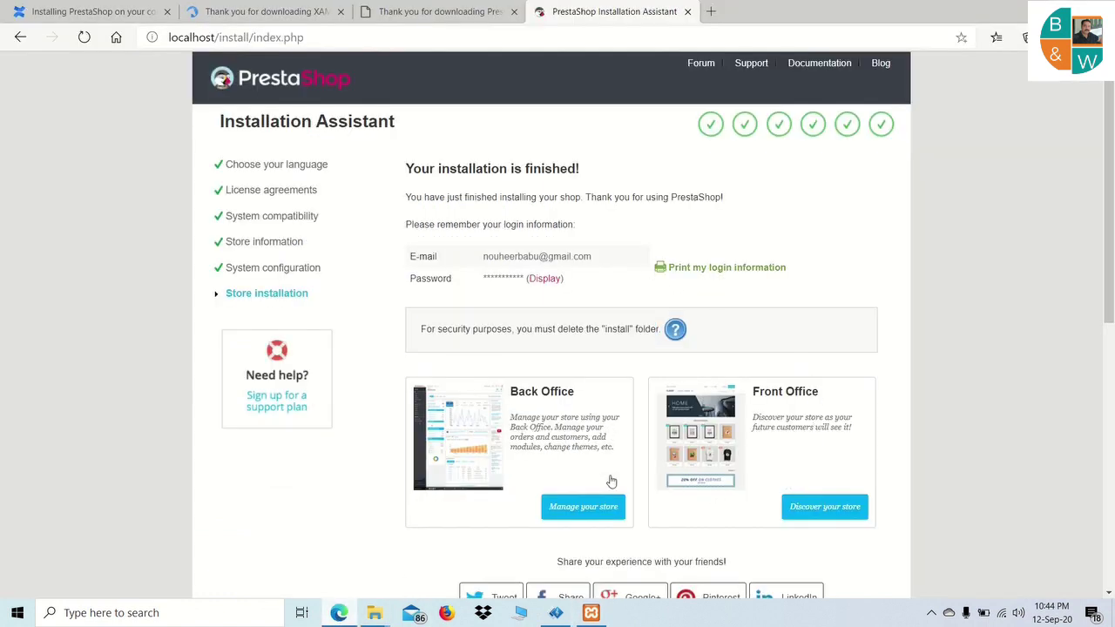
click(816, 514)
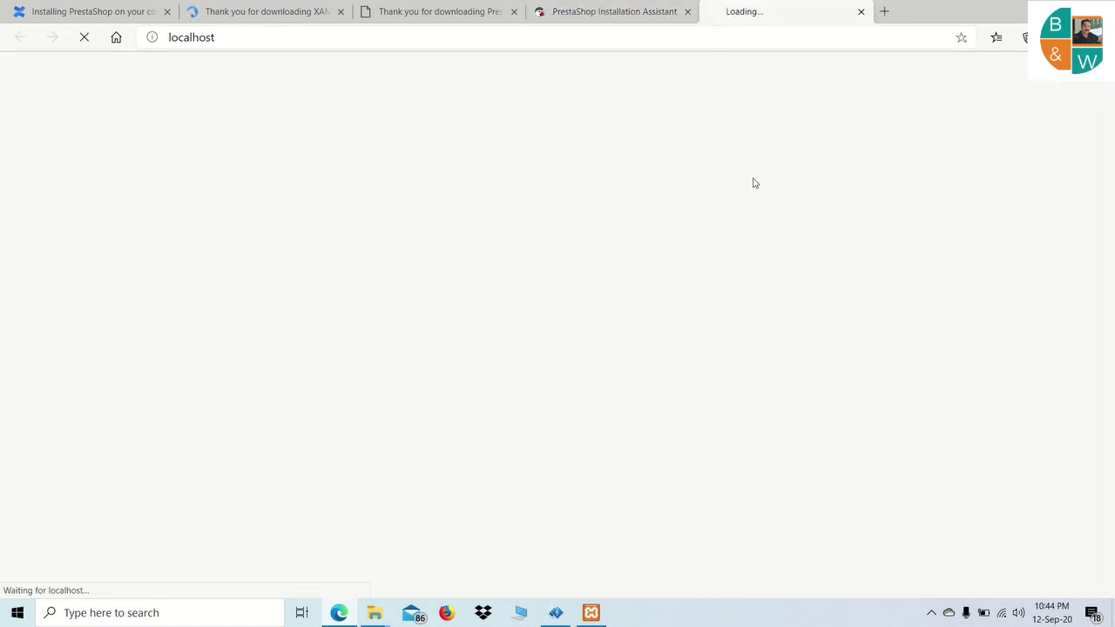
click(610, 12)
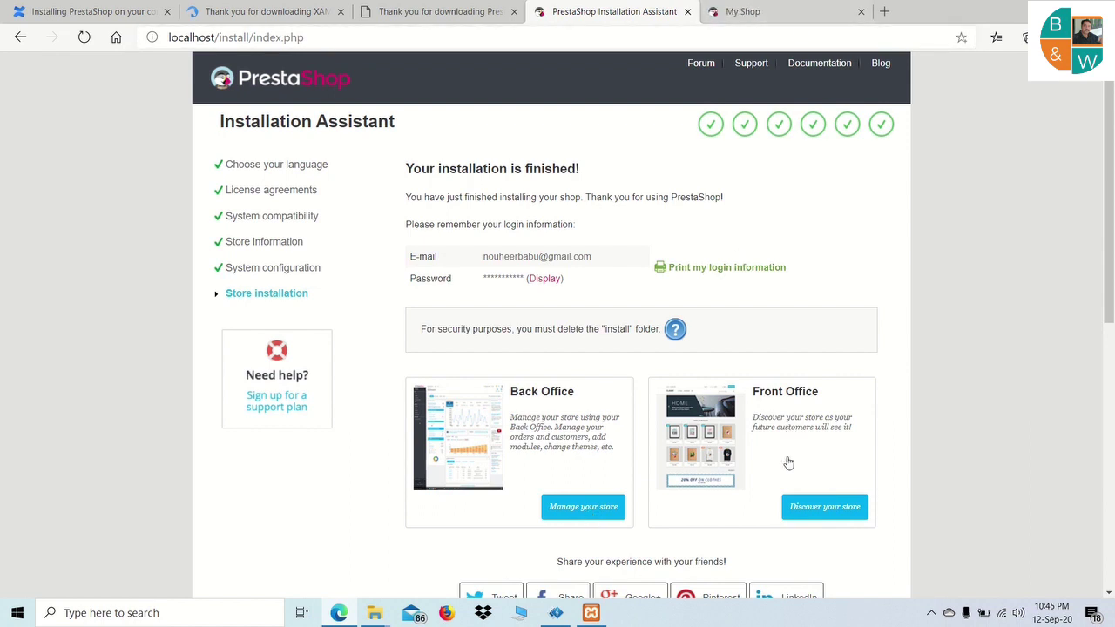
click(791, 18)
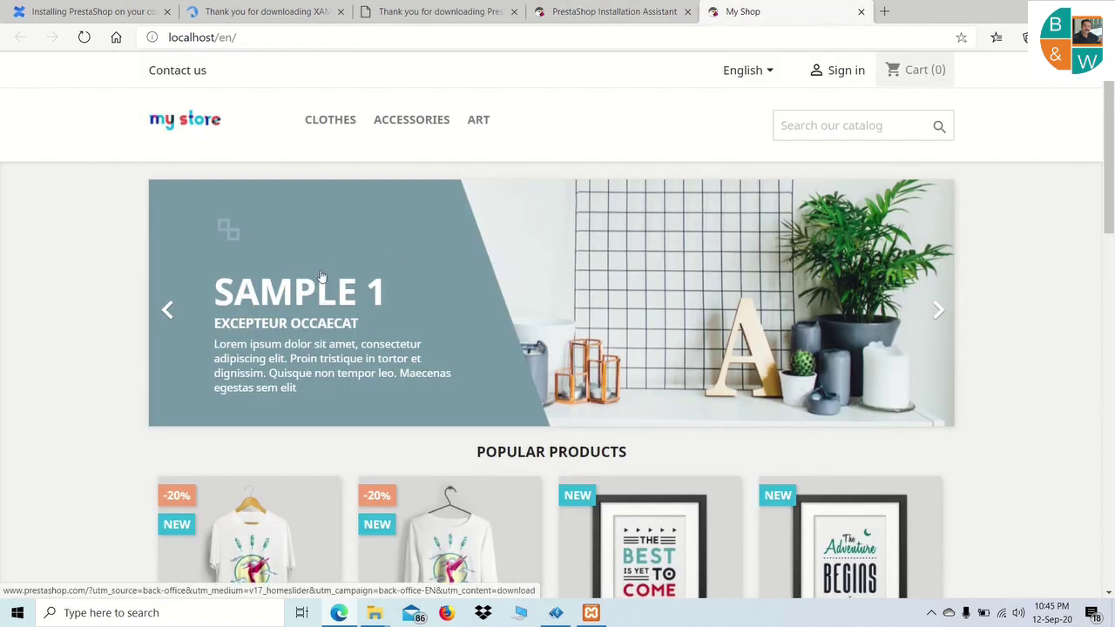
Step: Look through the shop home page's banner, popular products and custom text block, and return to the installation assistant
scroll(322, 279, down, 2)
scroll(583, 462, down, 2)
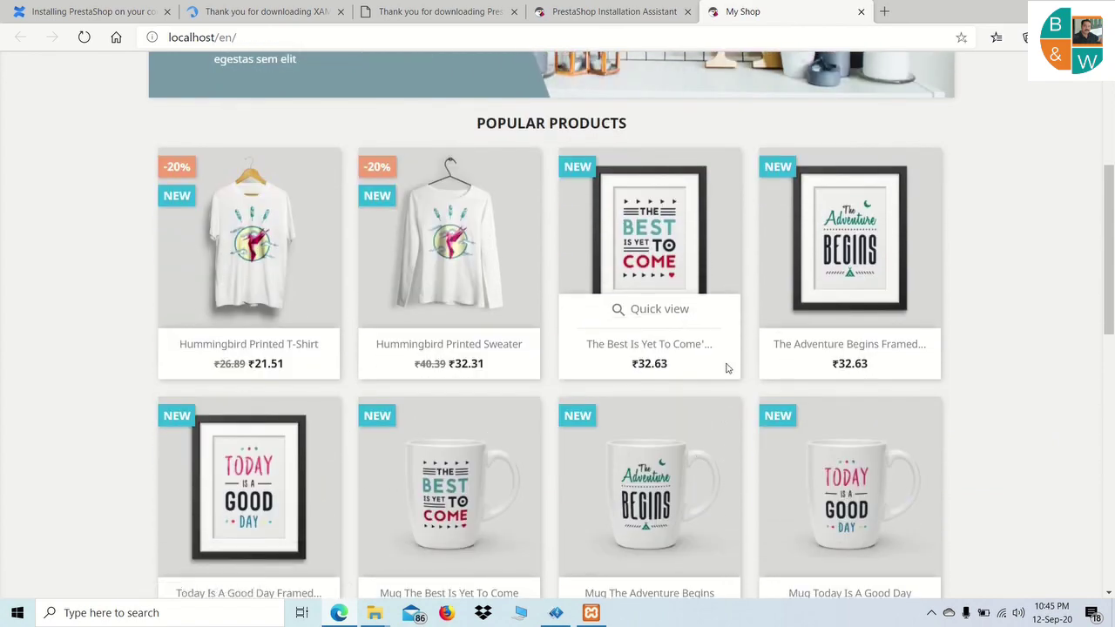
scroll(726, 369, down, 3)
scroll(728, 372, down, 3)
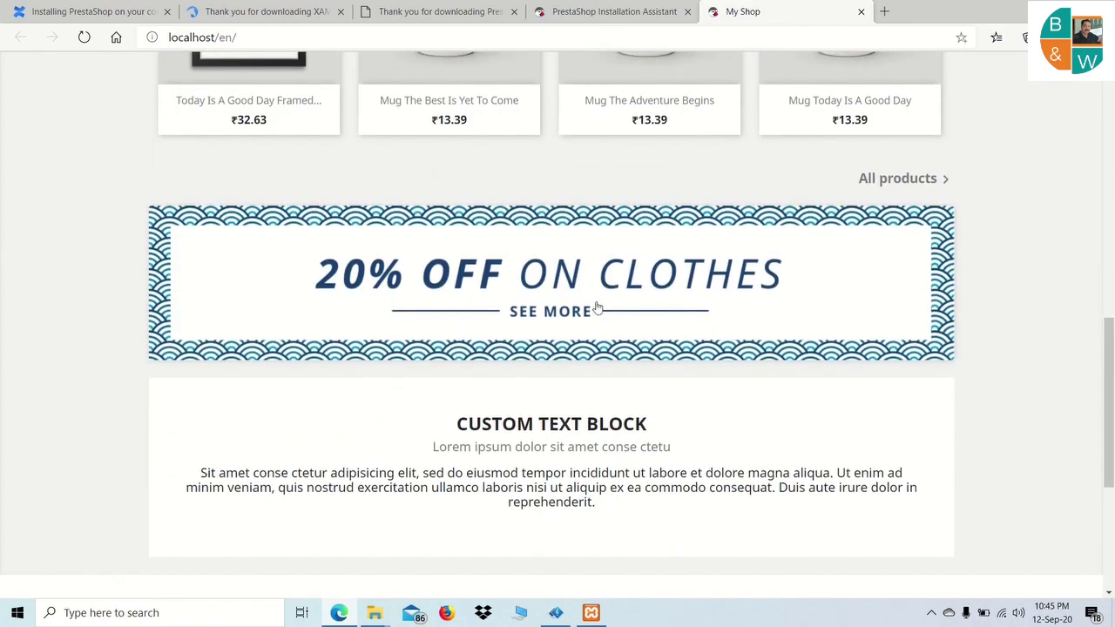
scroll(195, 390, up, 9)
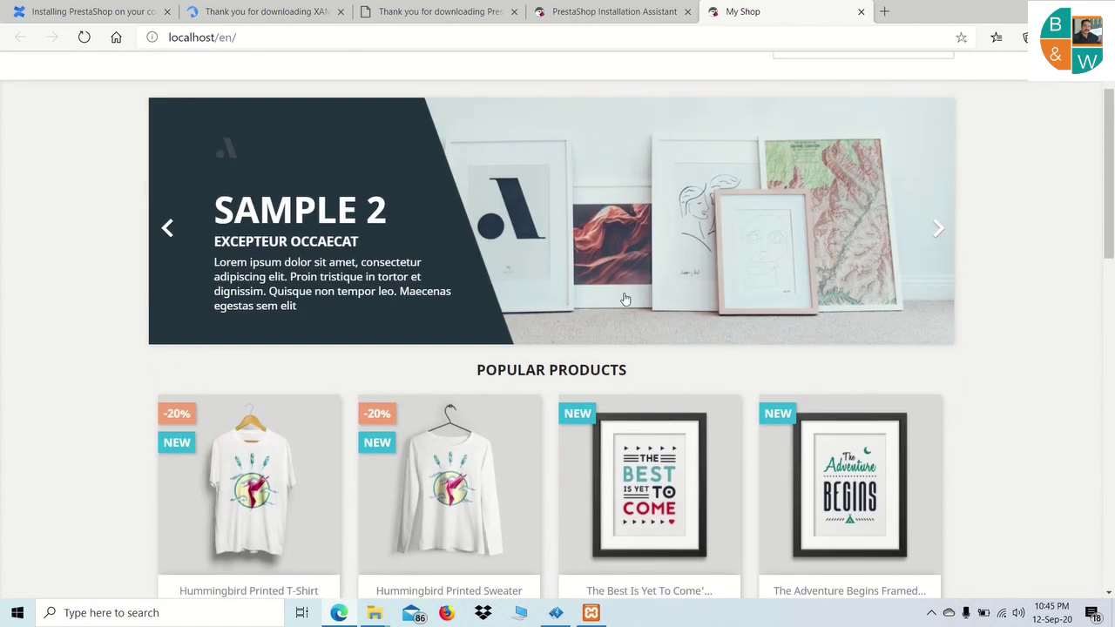
mouse_move(219, 454)
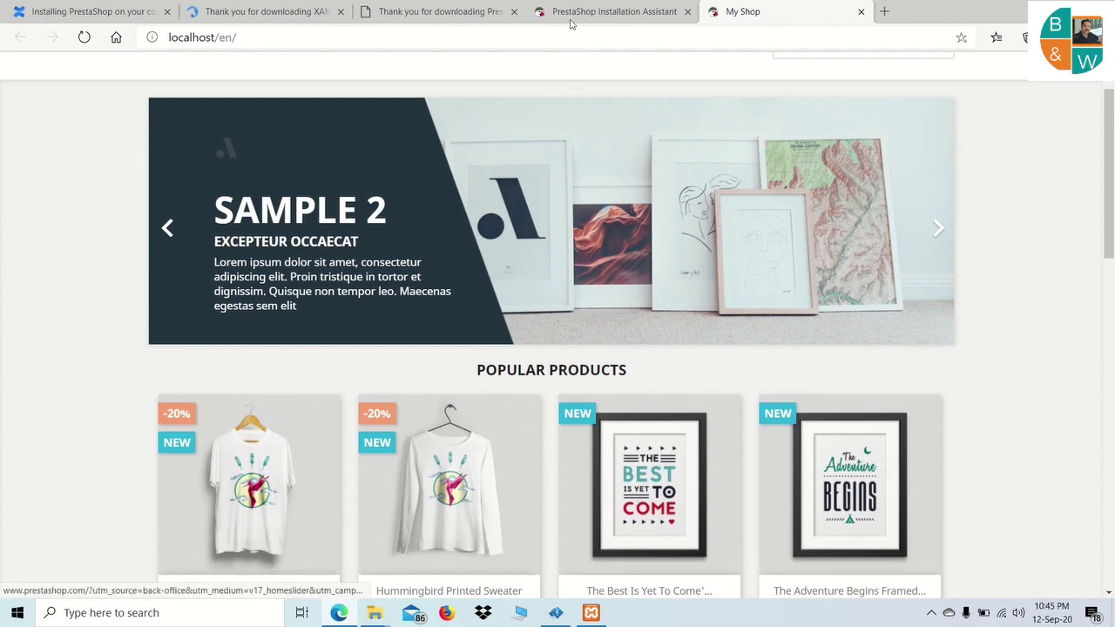
click(609, 11)
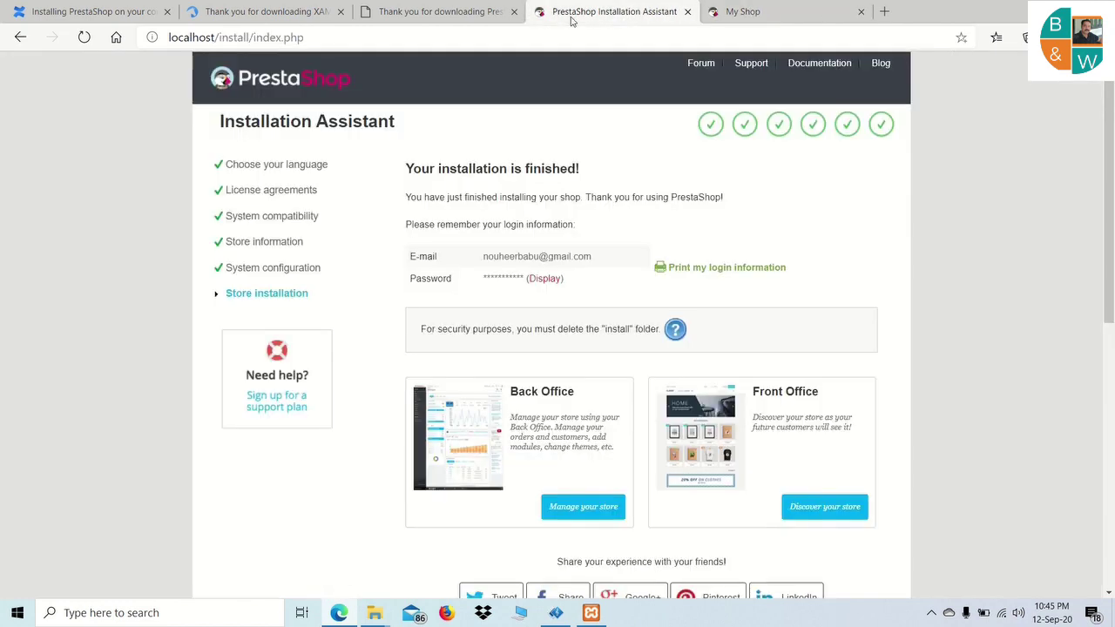
Step: Open the store's back office from the finished installer, and find the admin folder in xampp's htdocs directory while the page loads
click(568, 515)
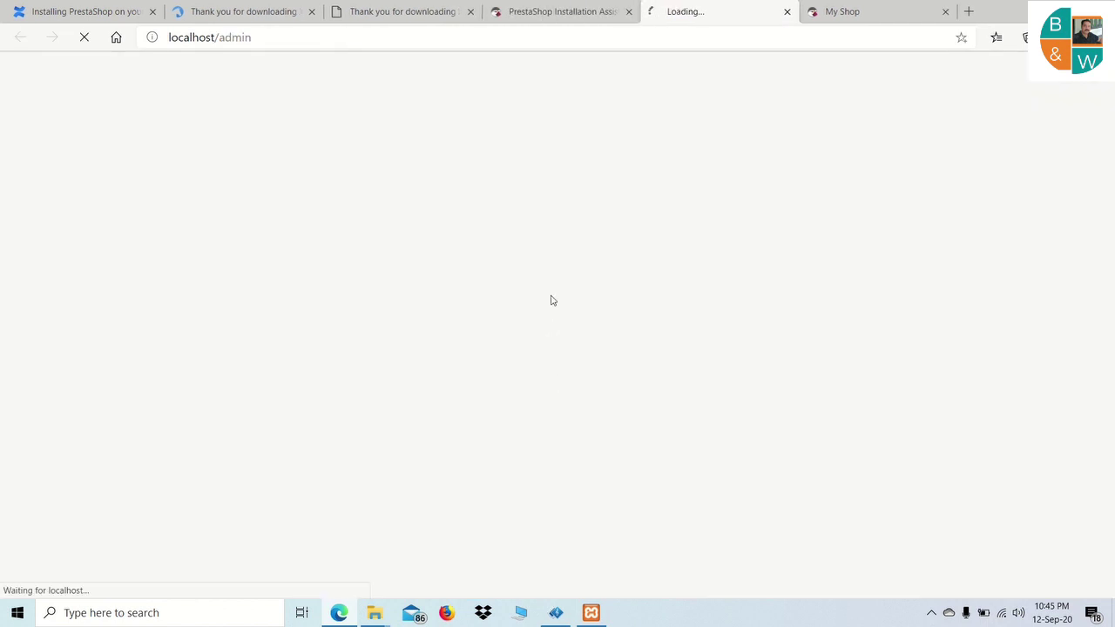
mouse_move(374, 612)
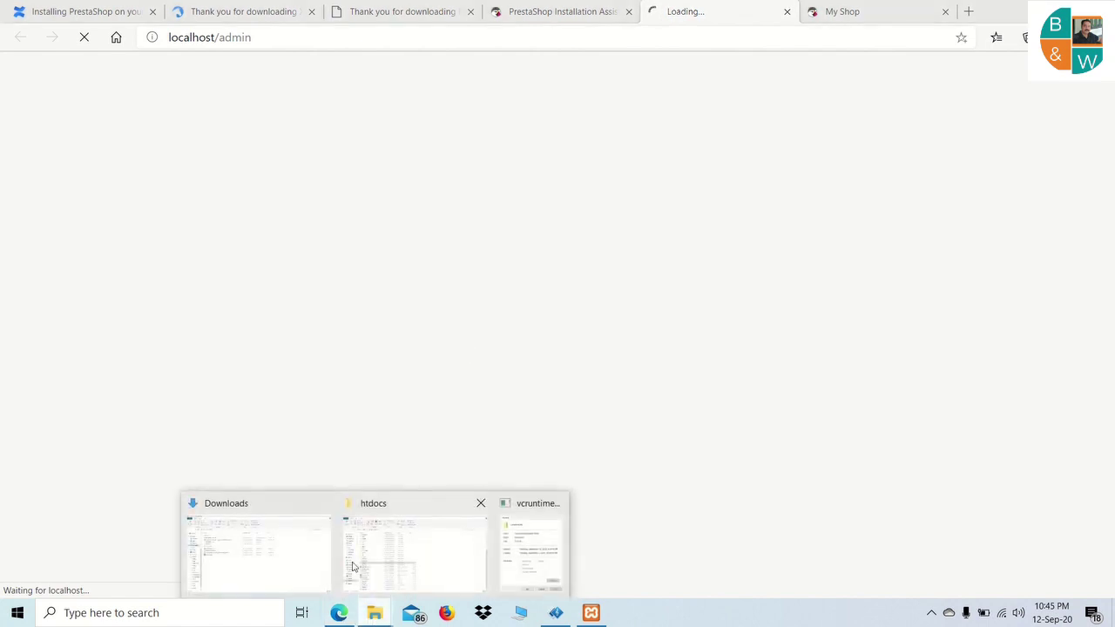
click(396, 506)
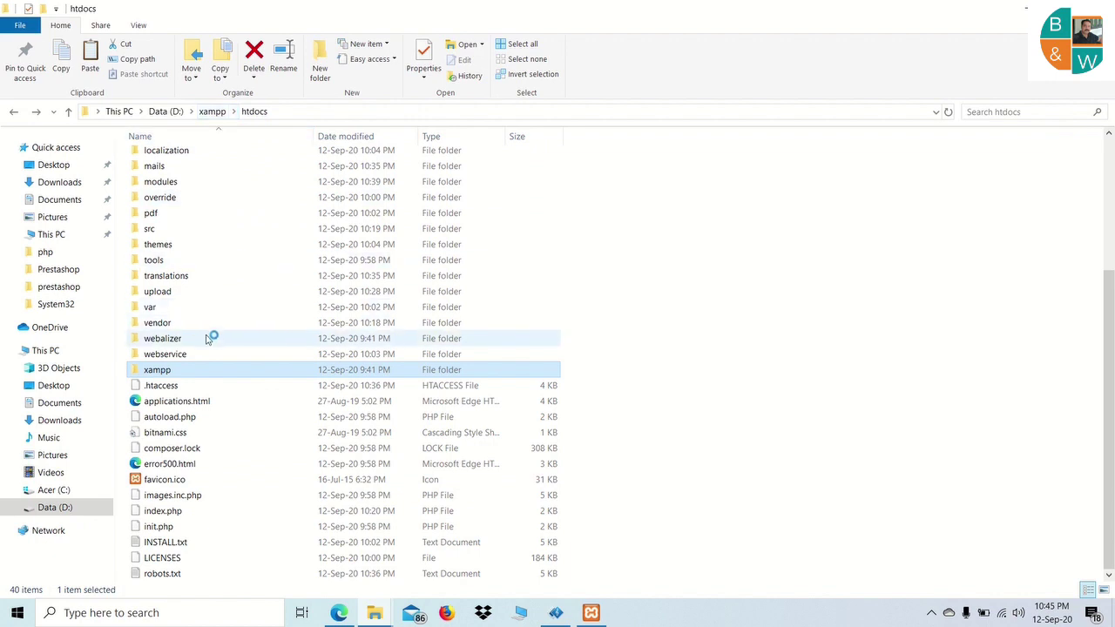
scroll(209, 339, up, 4)
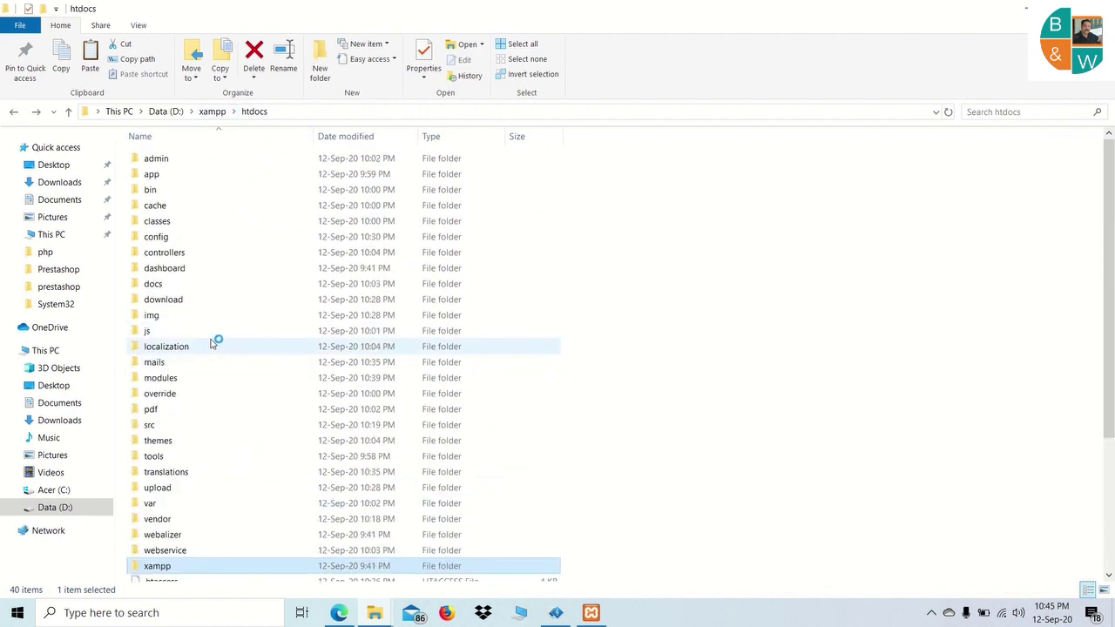
click(158, 157)
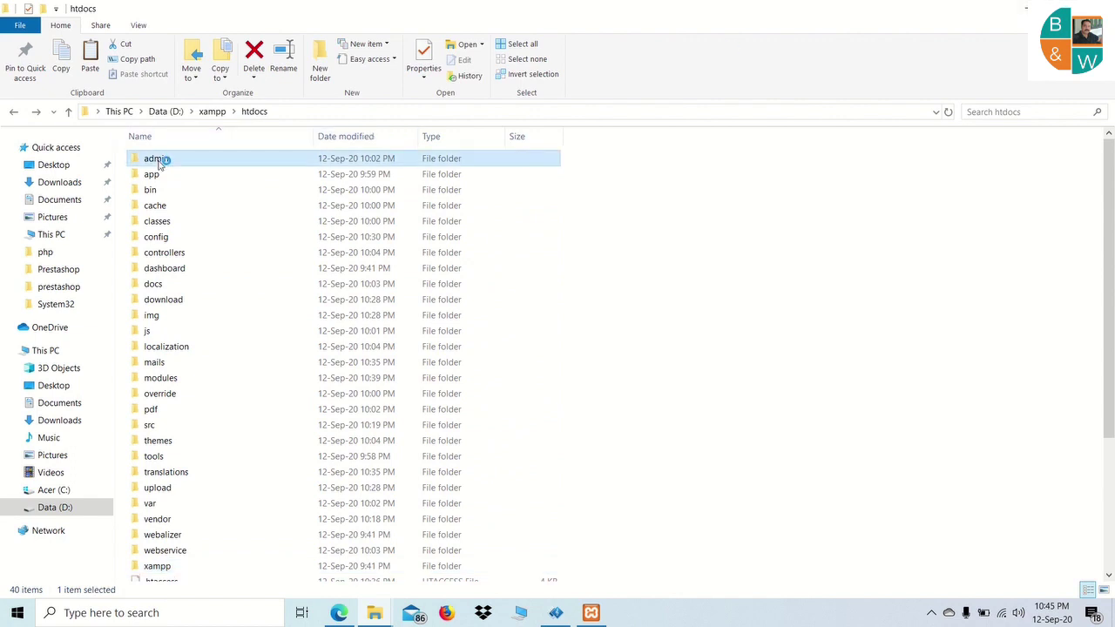
click(1021, 11)
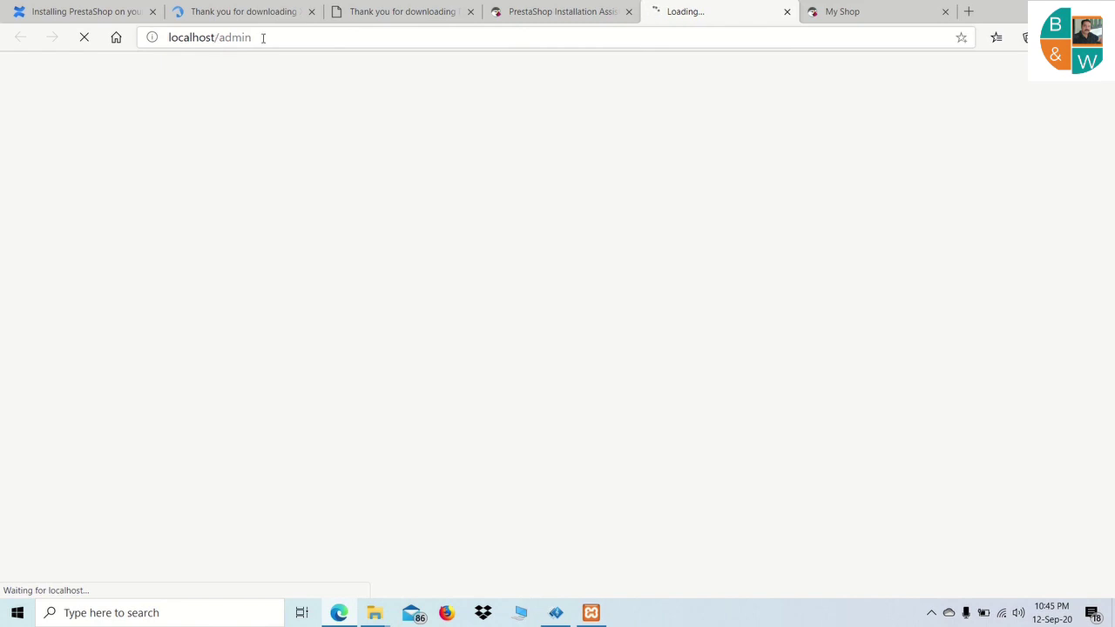
Step: Close the vcruntime140 properties and the Downloads window, check the admin folder in htdocs, and return to the back office page in Edge
mouse_move(377, 618)
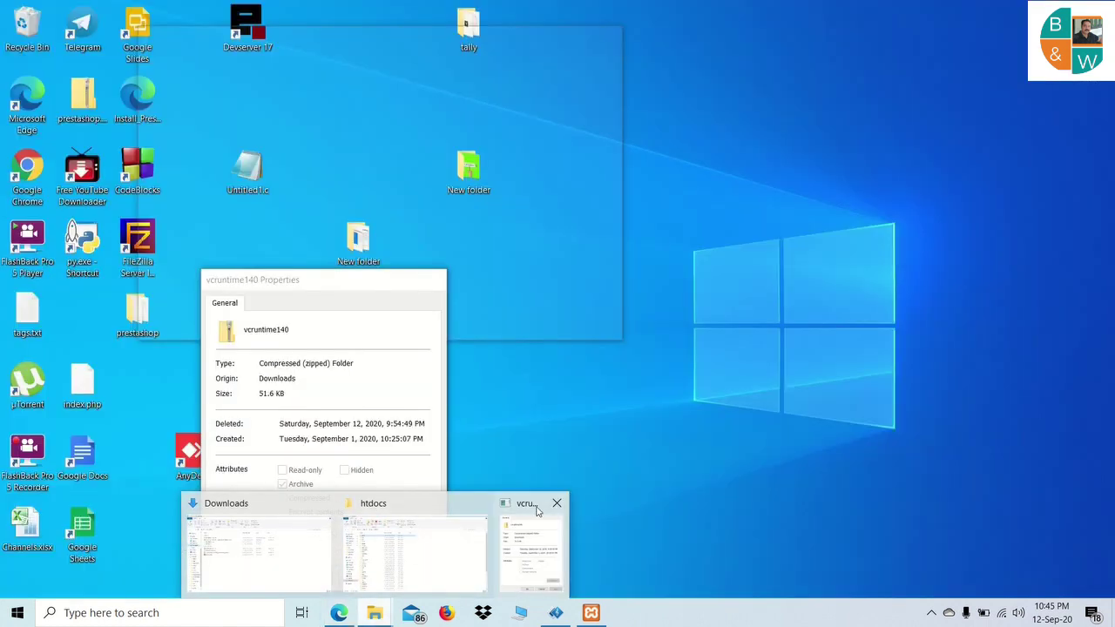
click(537, 511)
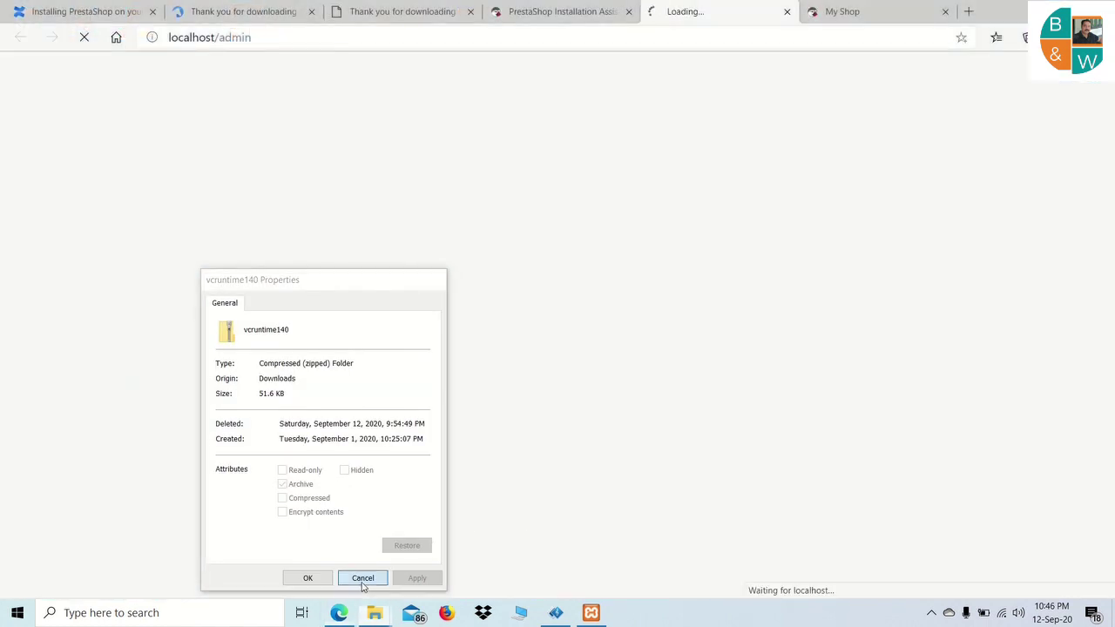
click(362, 579)
mouse_move(367, 601)
mouse_move(283, 564)
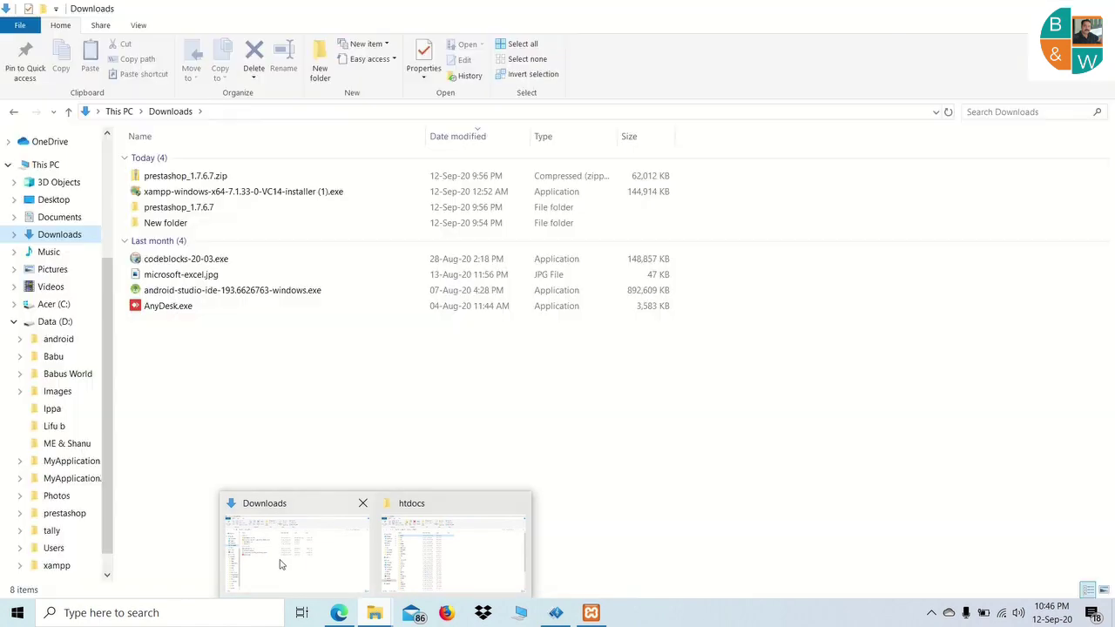
click(363, 503)
click(369, 500)
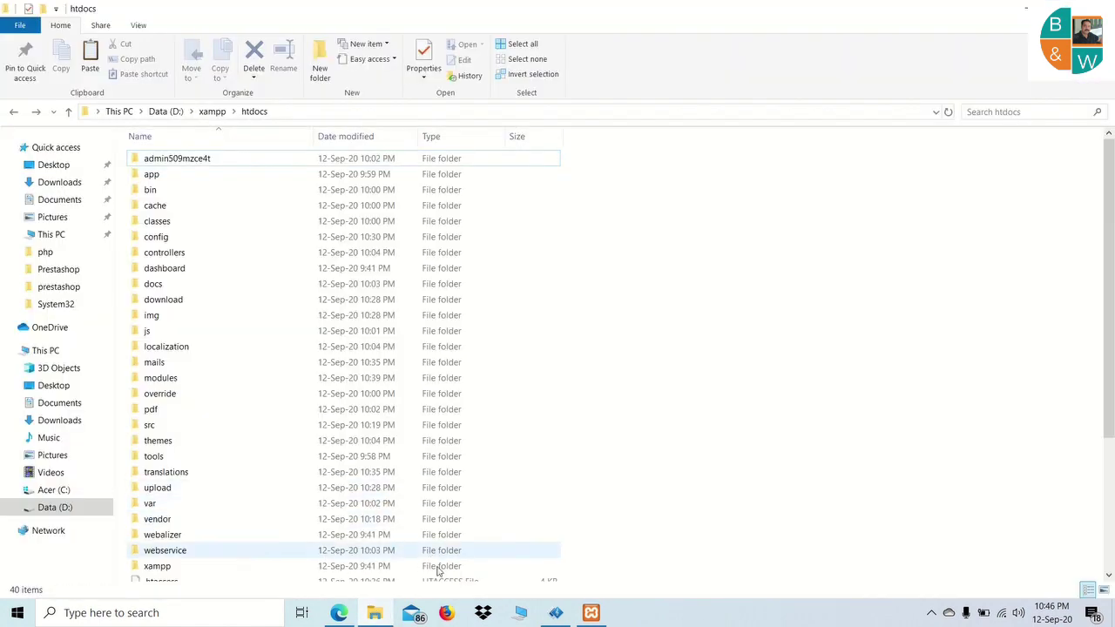
click(338, 612)
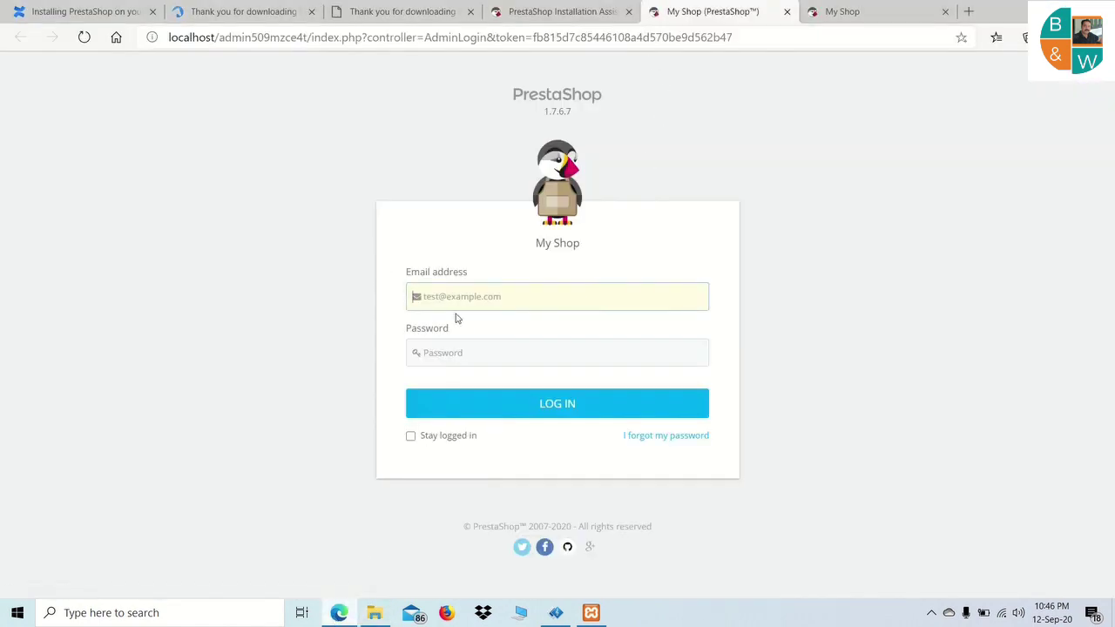
Step: Log in to the My Shop back office with the saved administrator e-mail and the account password
click(454, 301)
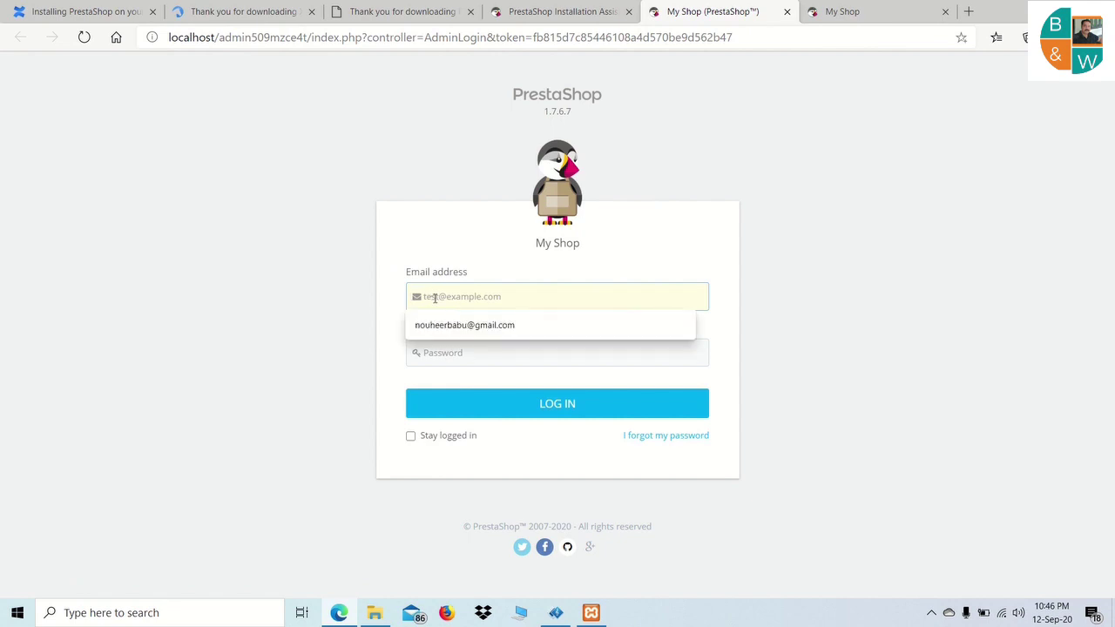
click(440, 326)
click(436, 355)
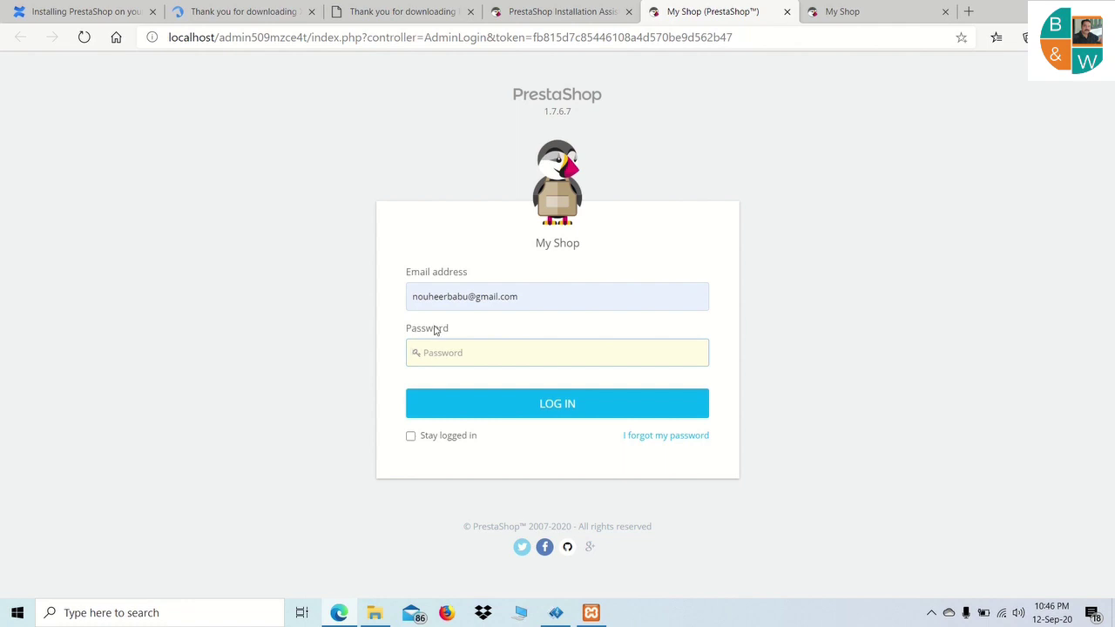
text(*)
click(505, 408)
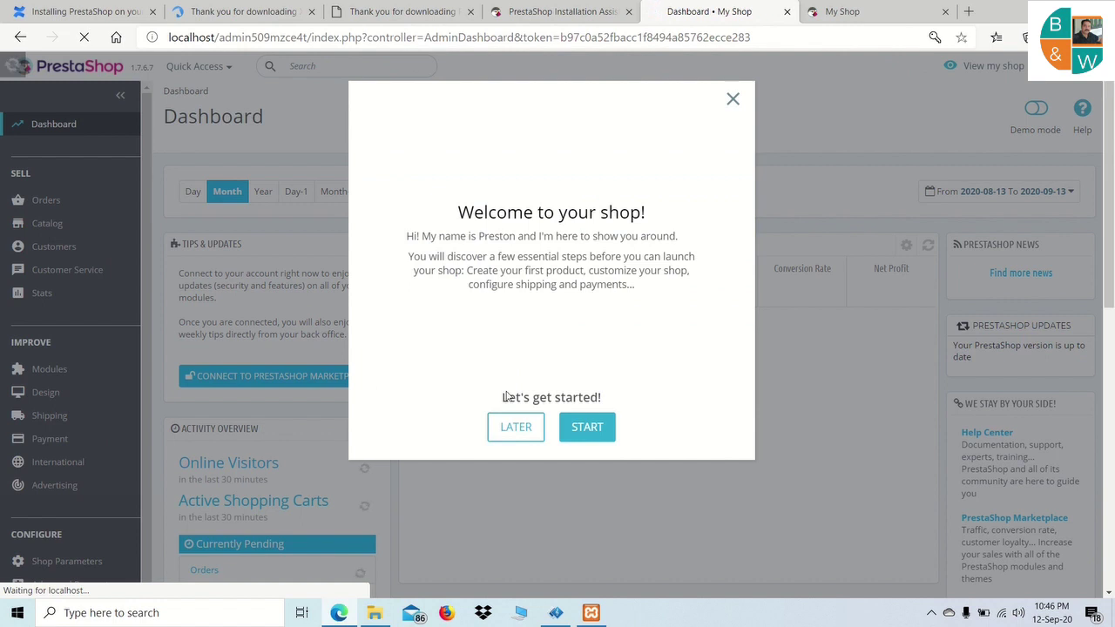
Step: Dismiss the welcome tour on the back office dashboard and return to the PrestaShop installation assistant page
click(731, 100)
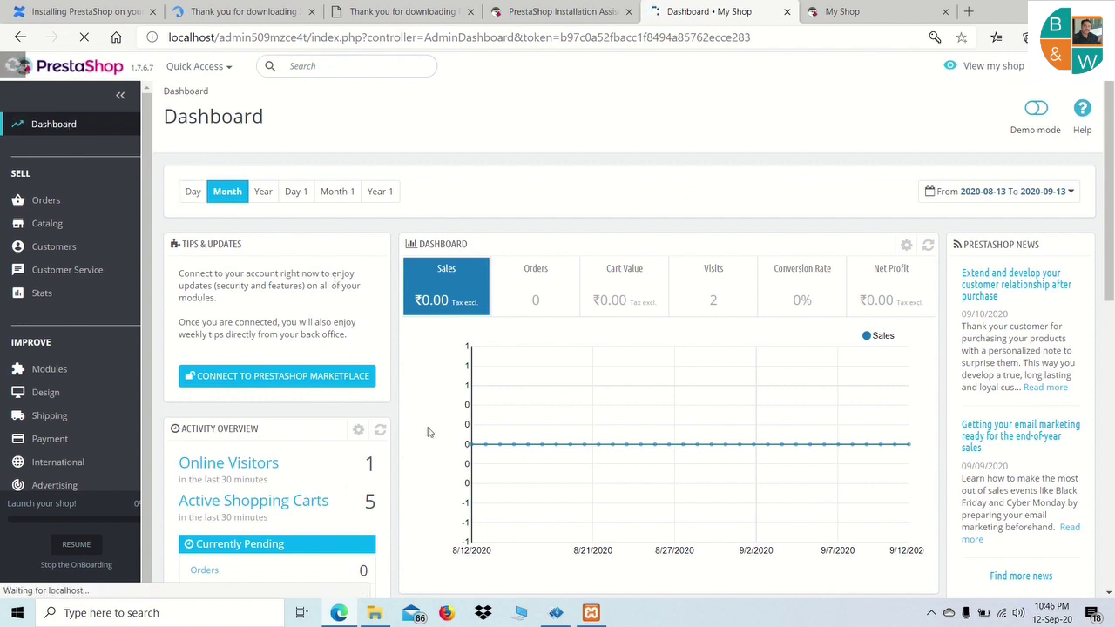
right_click(45, 231)
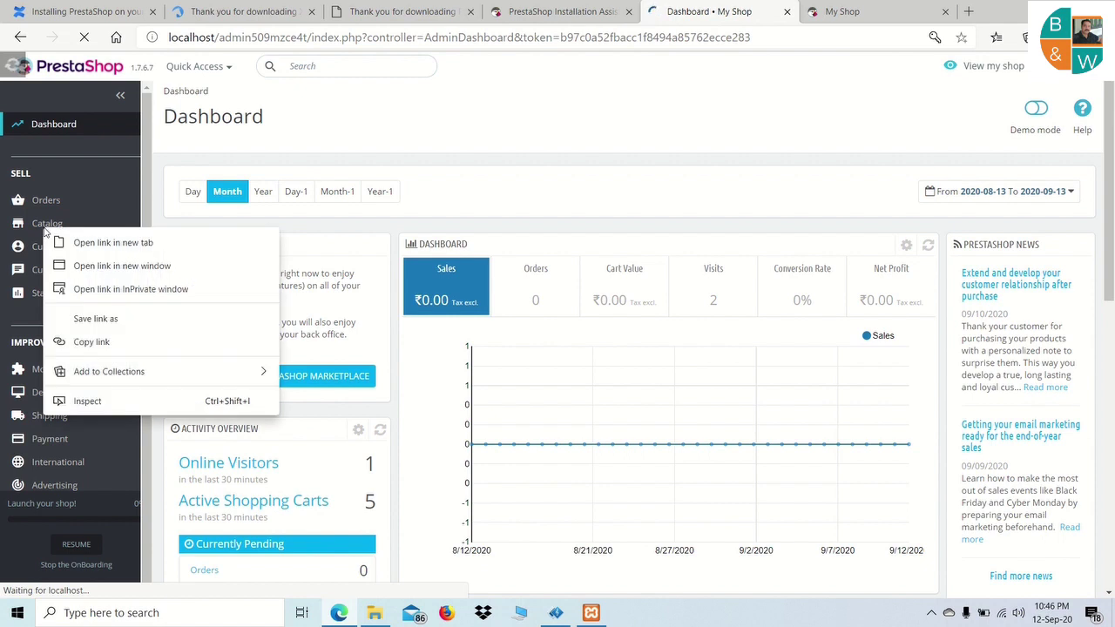
click(35, 231)
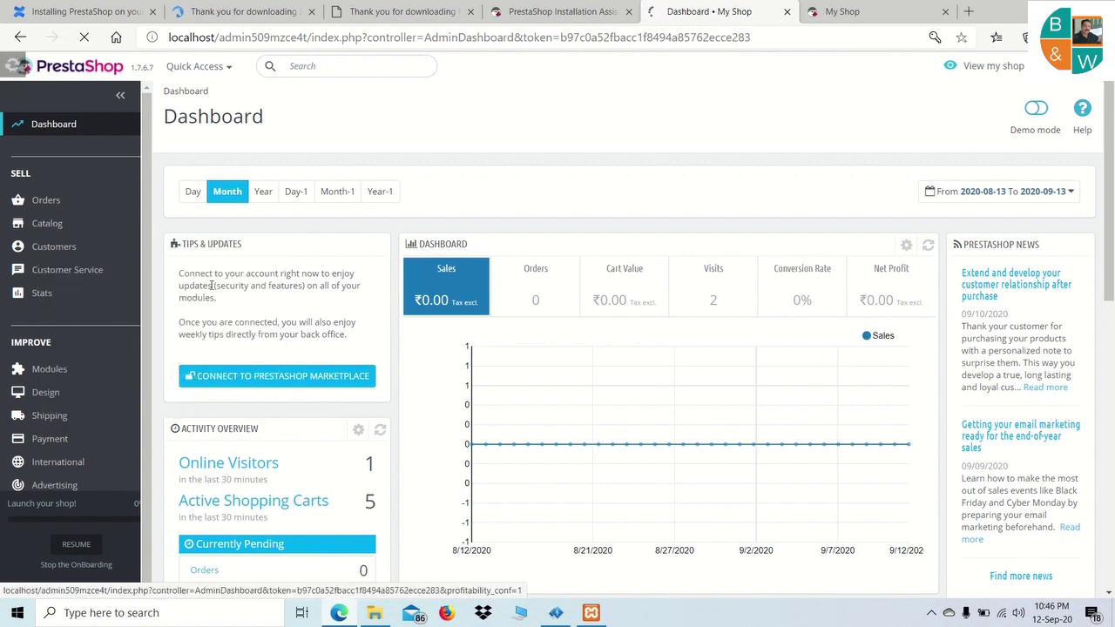
click(561, 11)
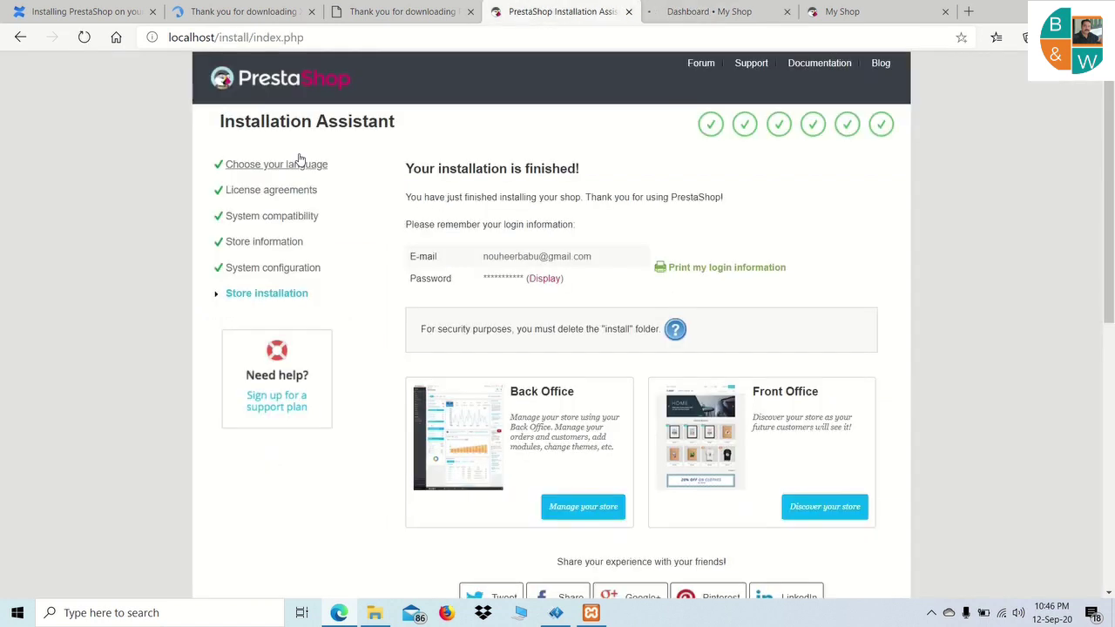